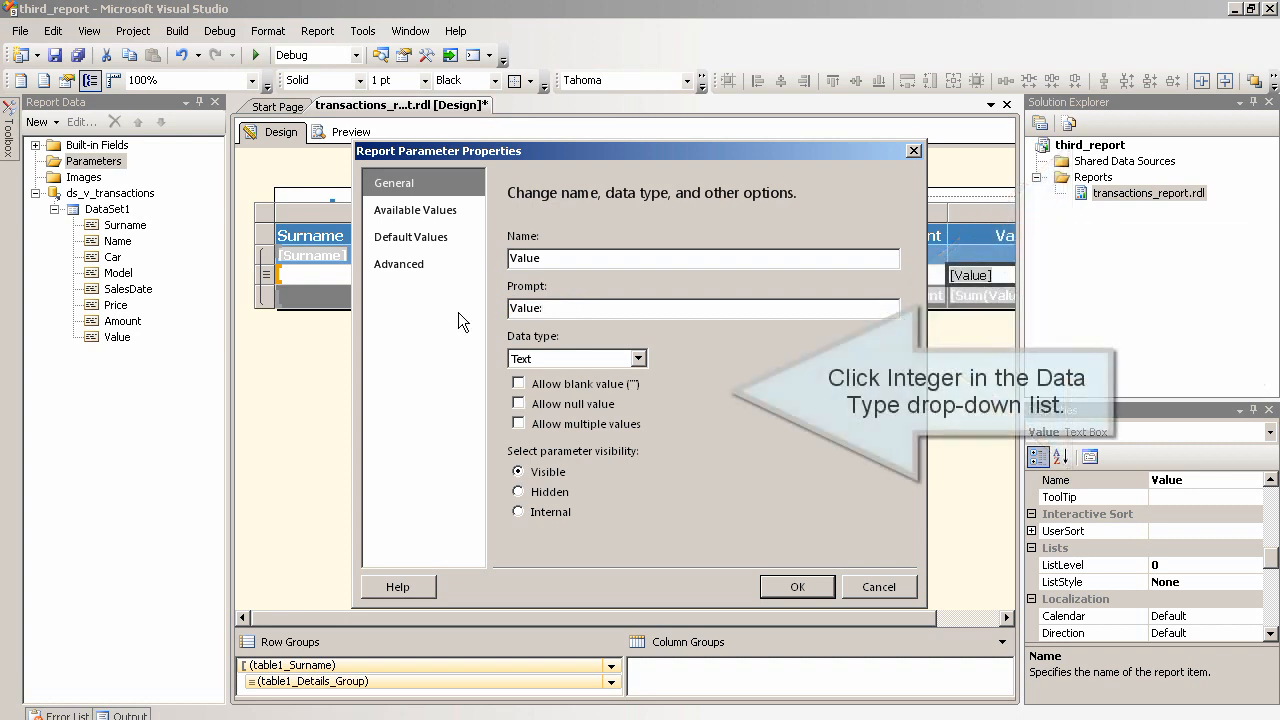
Step: Set the Value report parameter's data type to Integer, review its remaining default options, and create the parameter
left_click(639, 360)
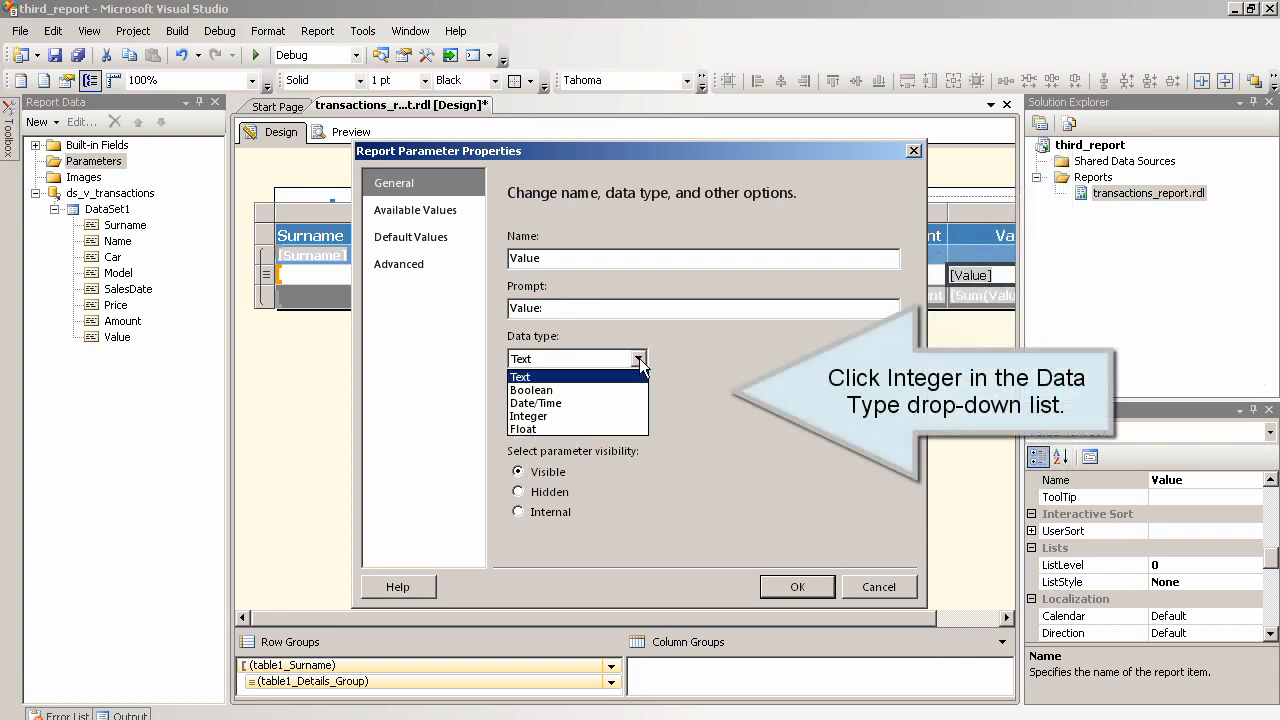
left_click(571, 414)
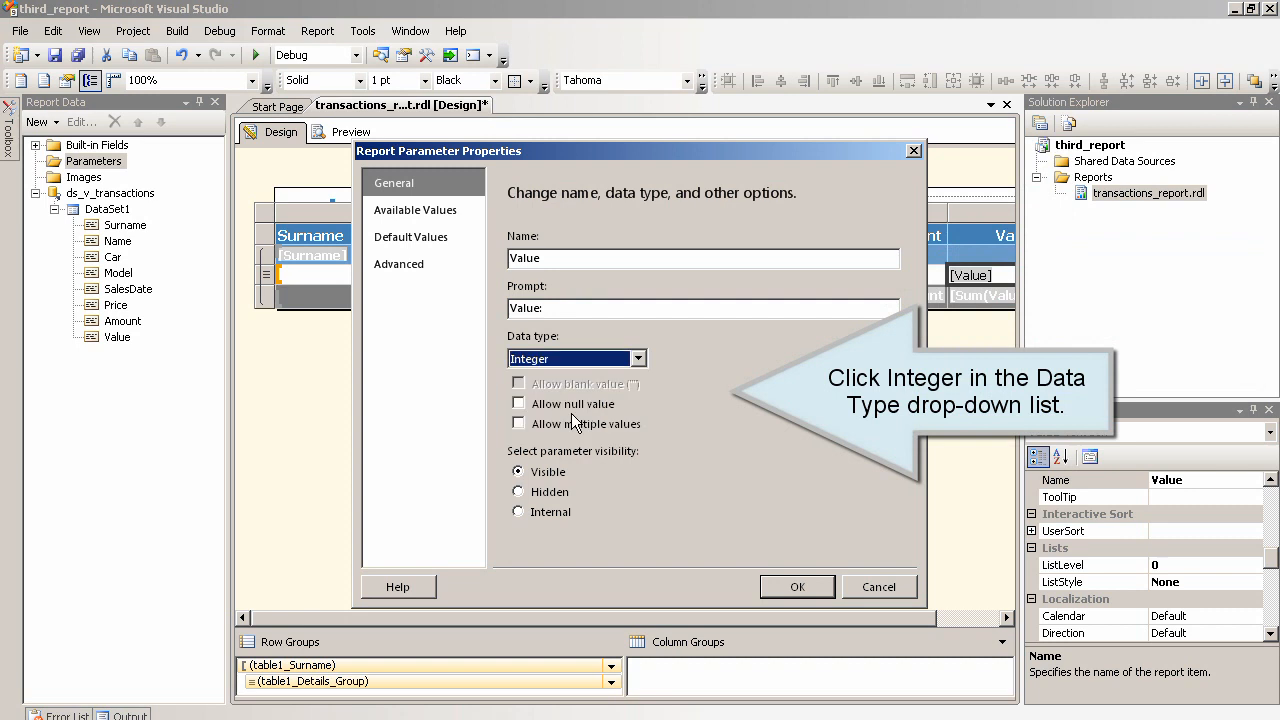
left_click(437, 211)
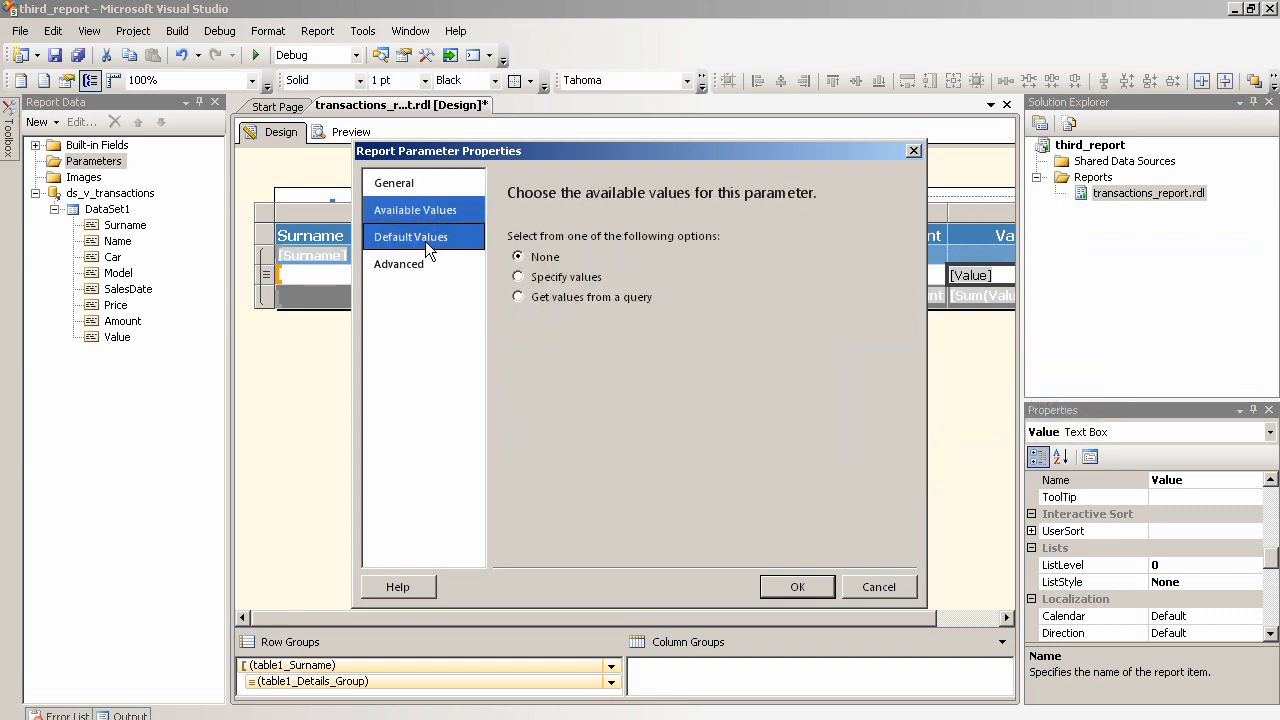
left_click(425, 241)
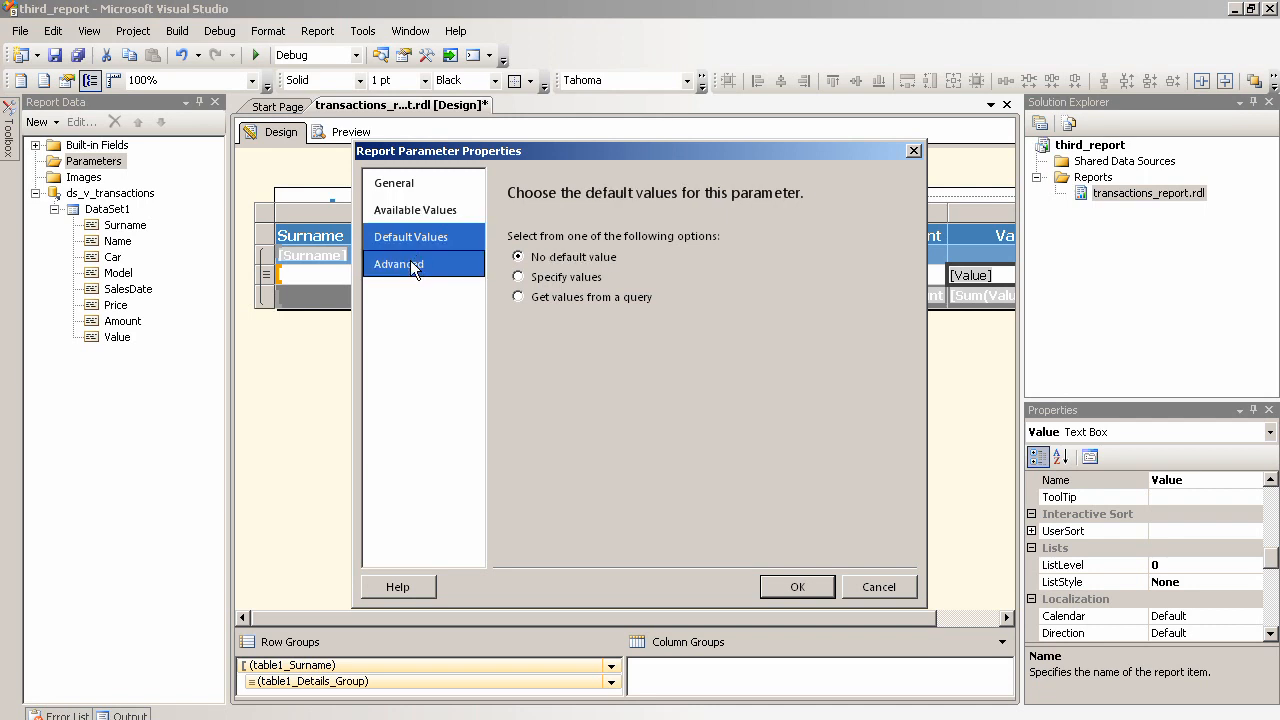
left_click(410, 264)
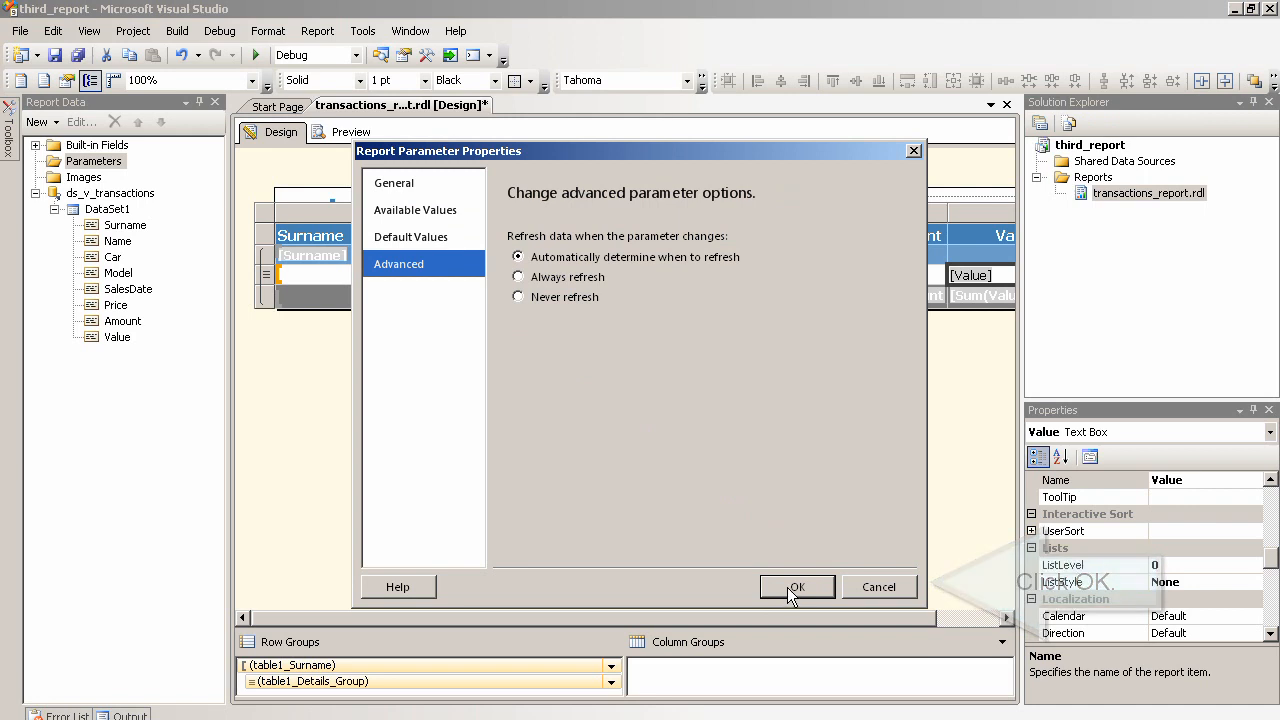
left_click(787, 587)
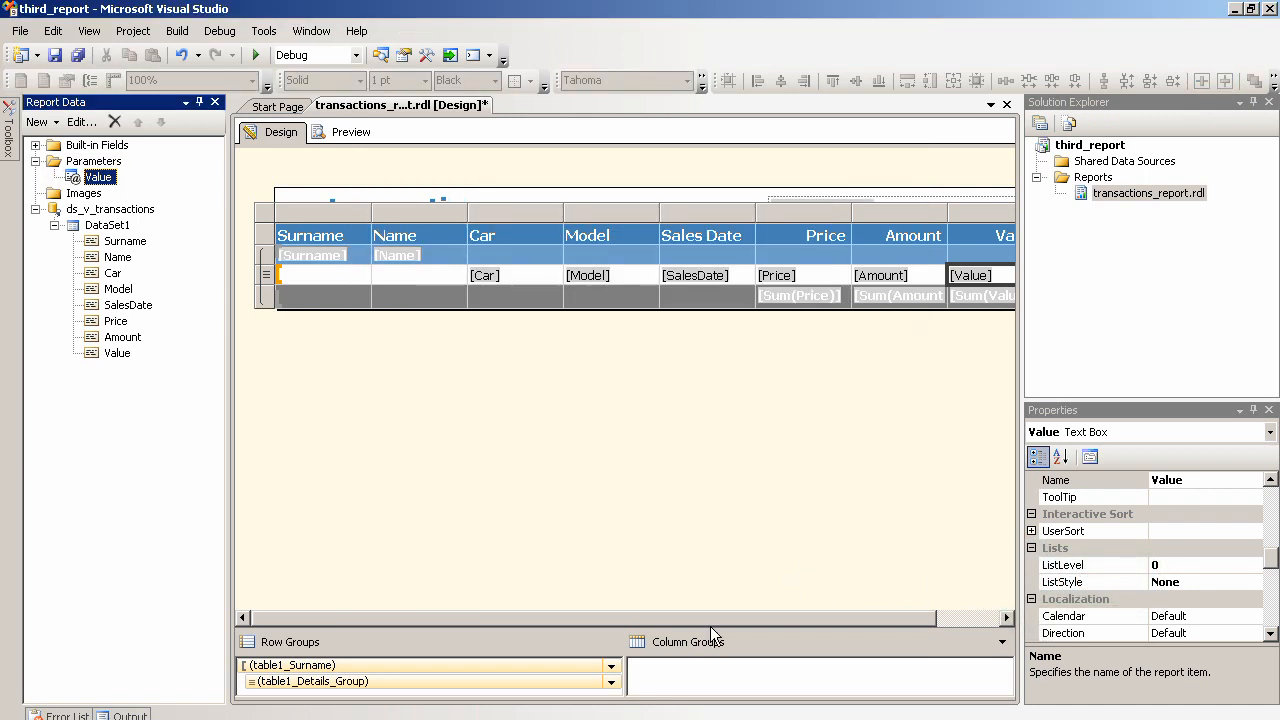
Step: Start the font color expression of the Value detail text box with the IIf program flow function, replacing Black
left_click_drag(716, 617, 770, 617)
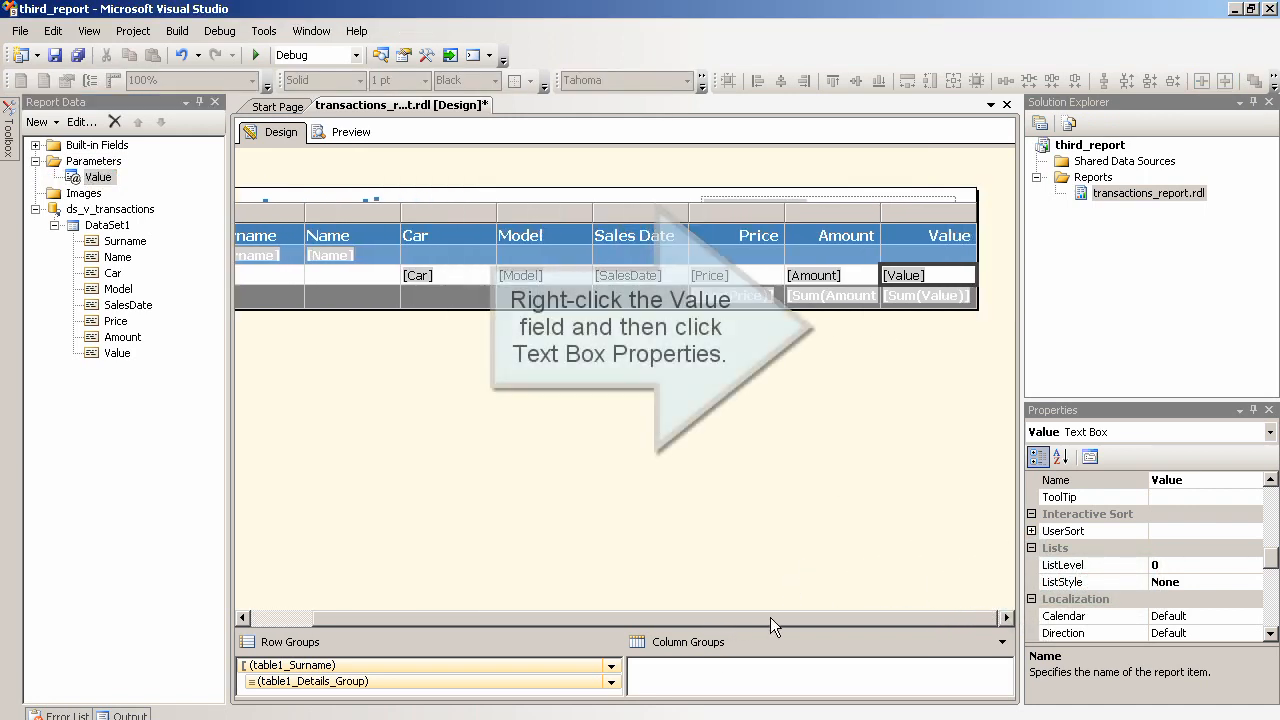
right_click(902, 274)
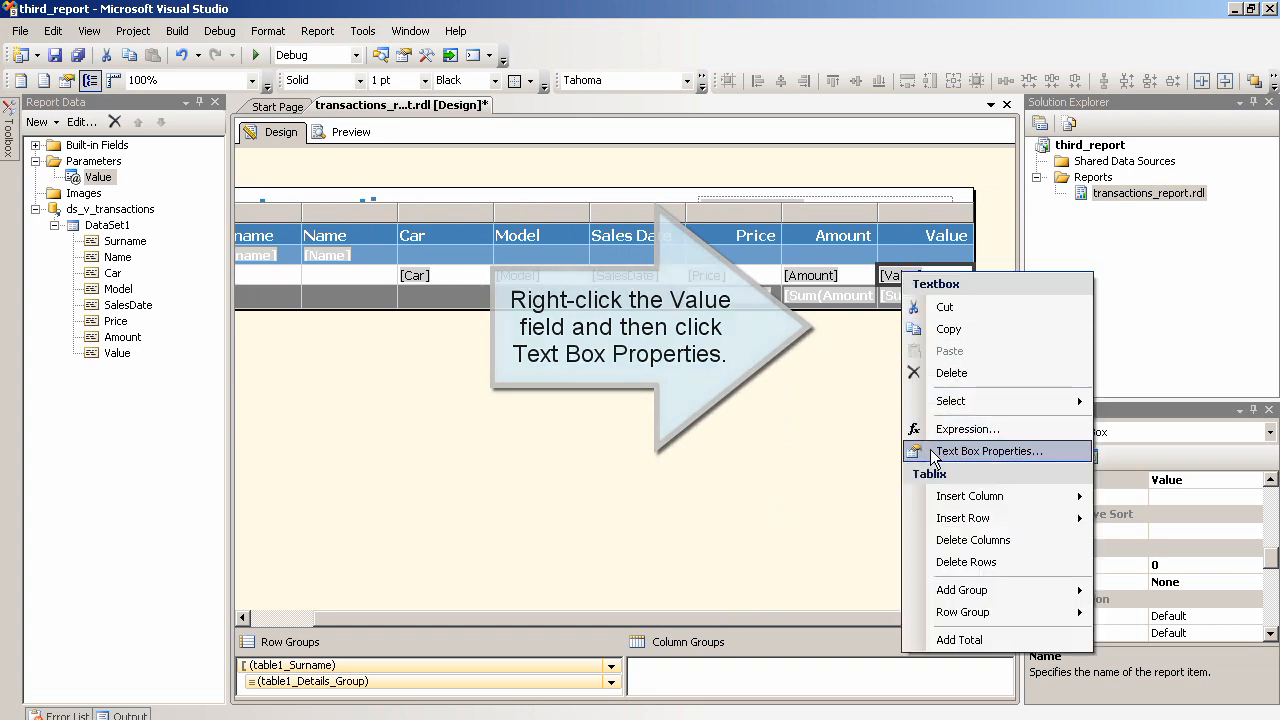
left_click(985, 451)
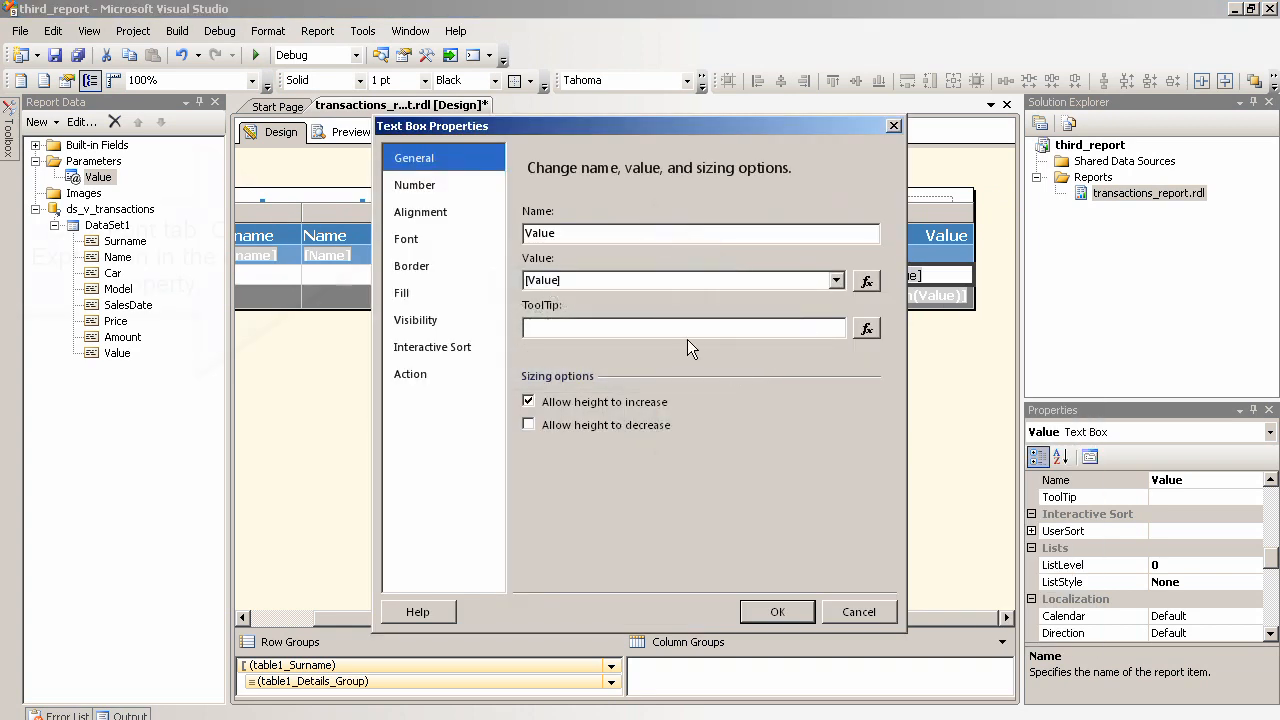
left_click(424, 242)
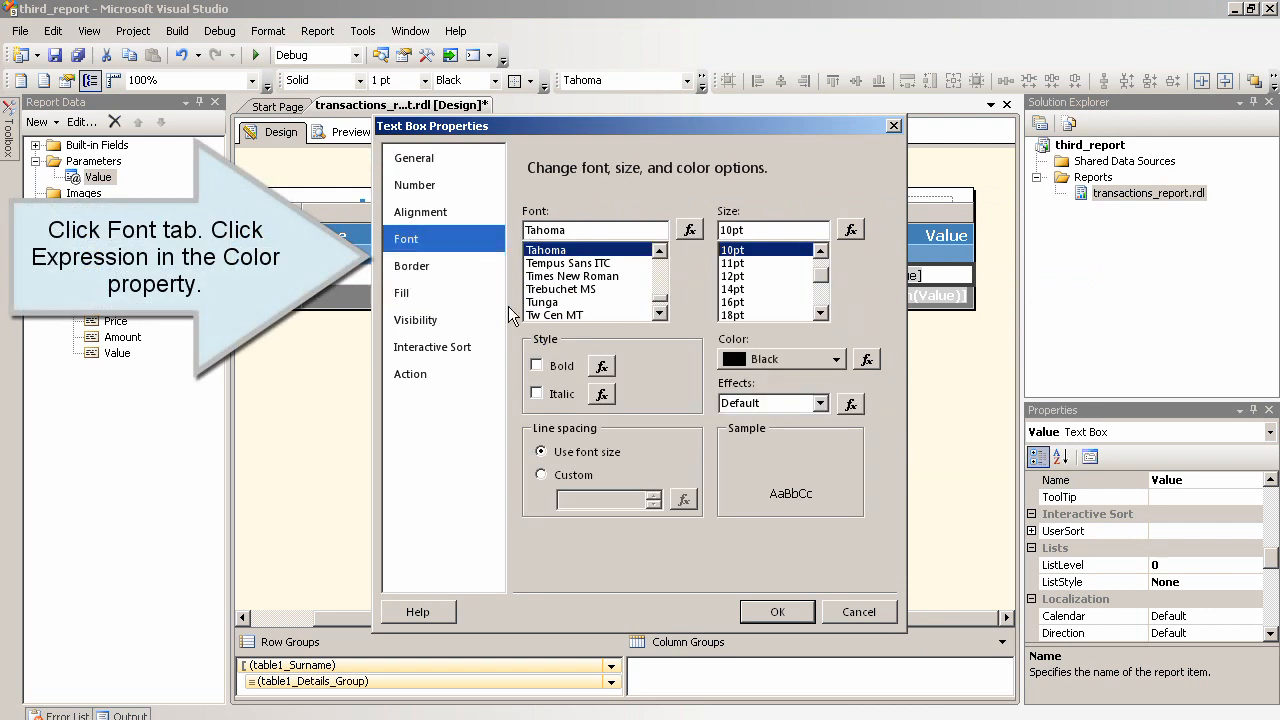
left_click(866, 360)
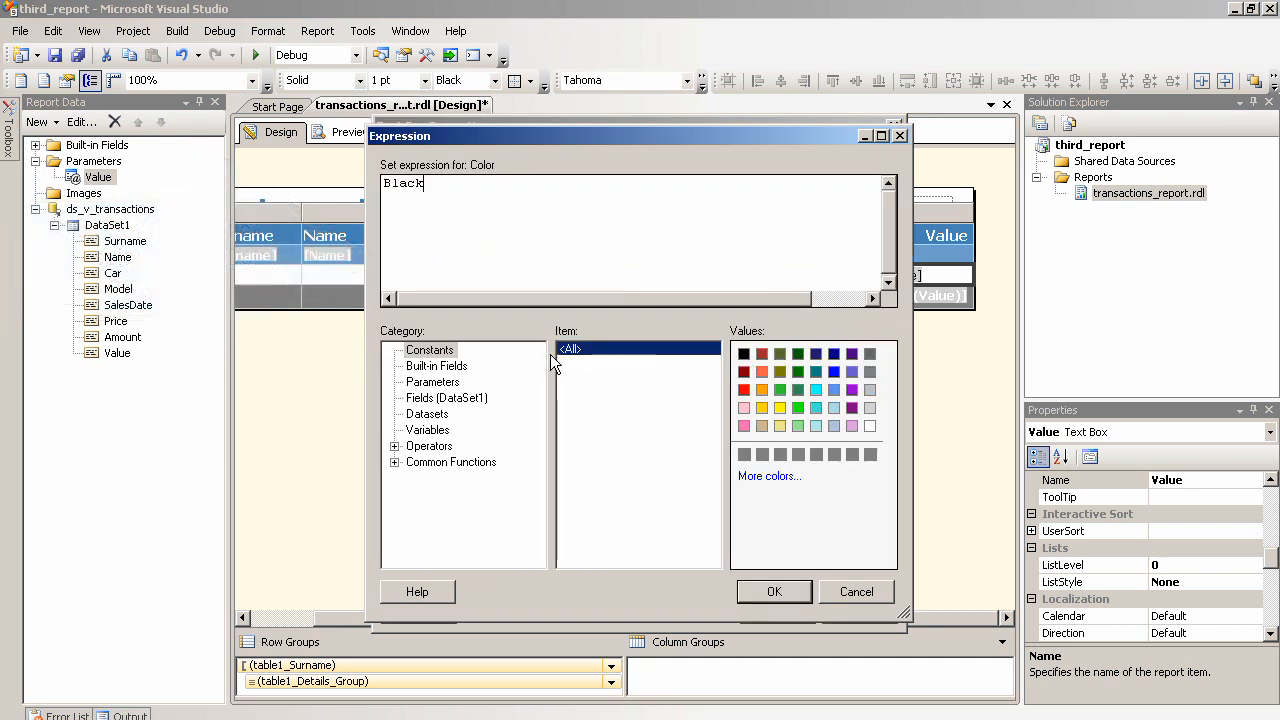
left_click(394, 462)
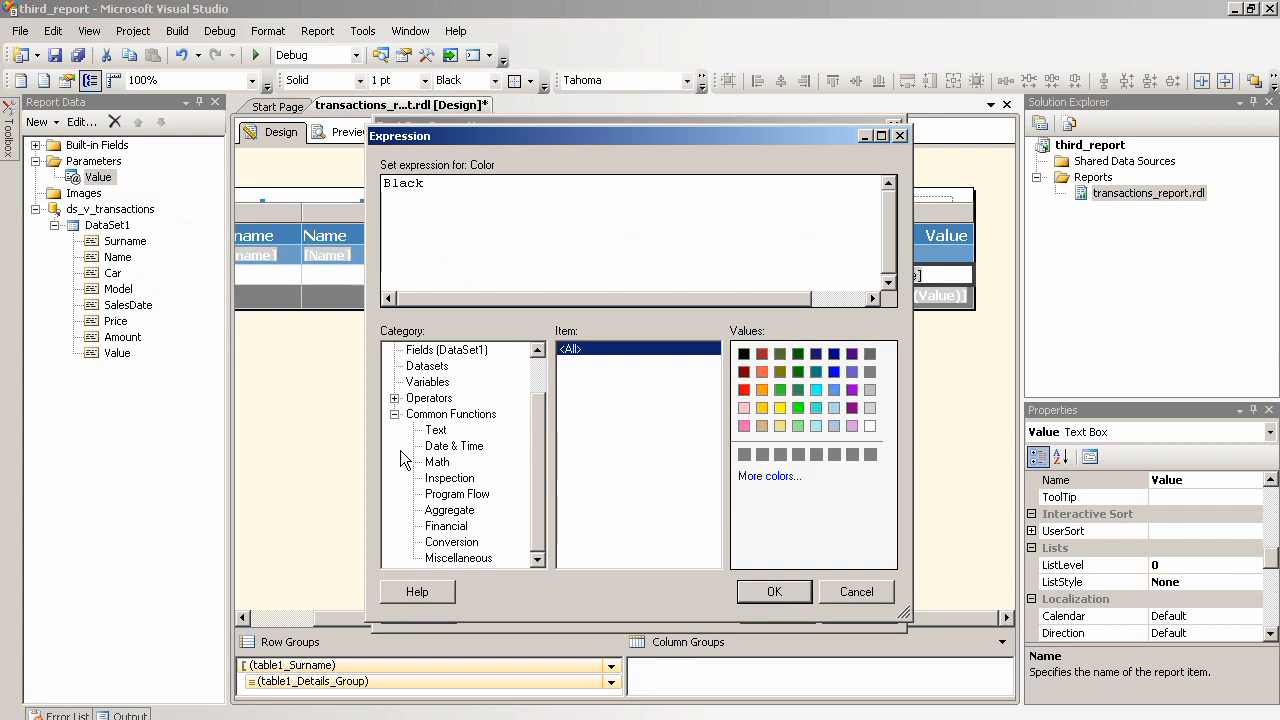
left_click(395, 398)
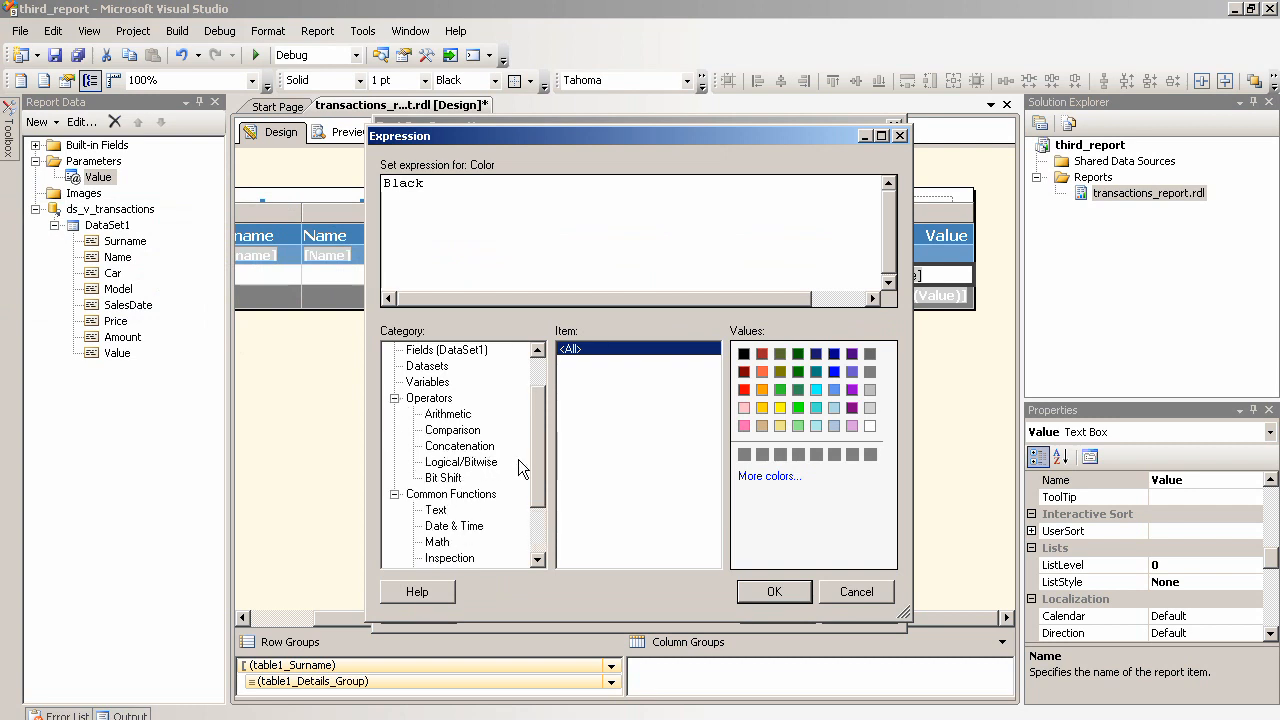
left_click_drag(536, 458, 537, 508)
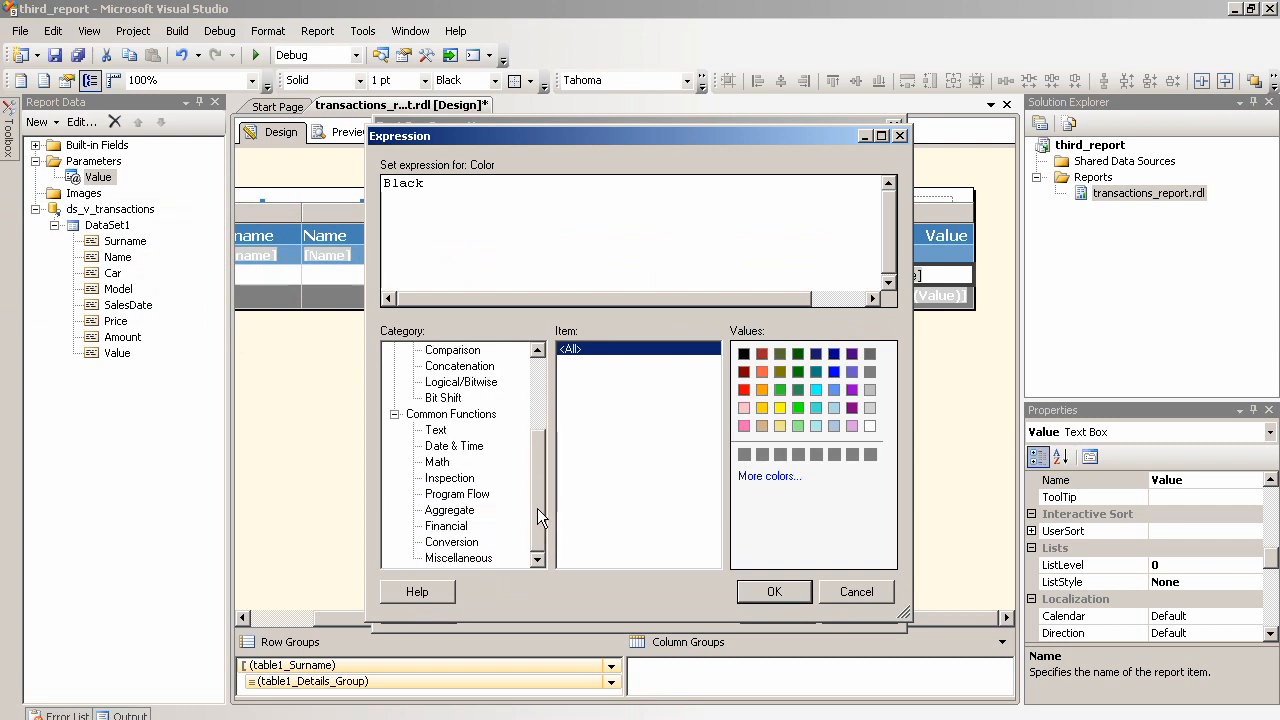
left_click(480, 494)
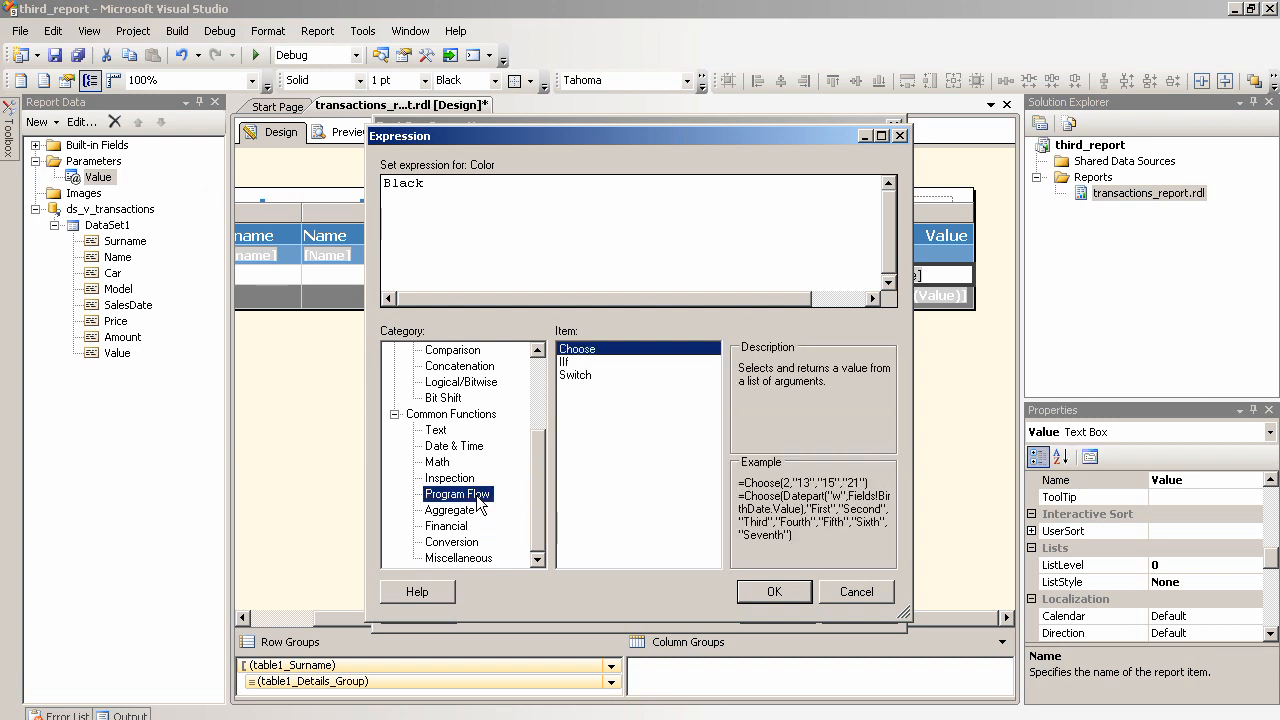
left_click(568, 363)
double_click(568, 363)
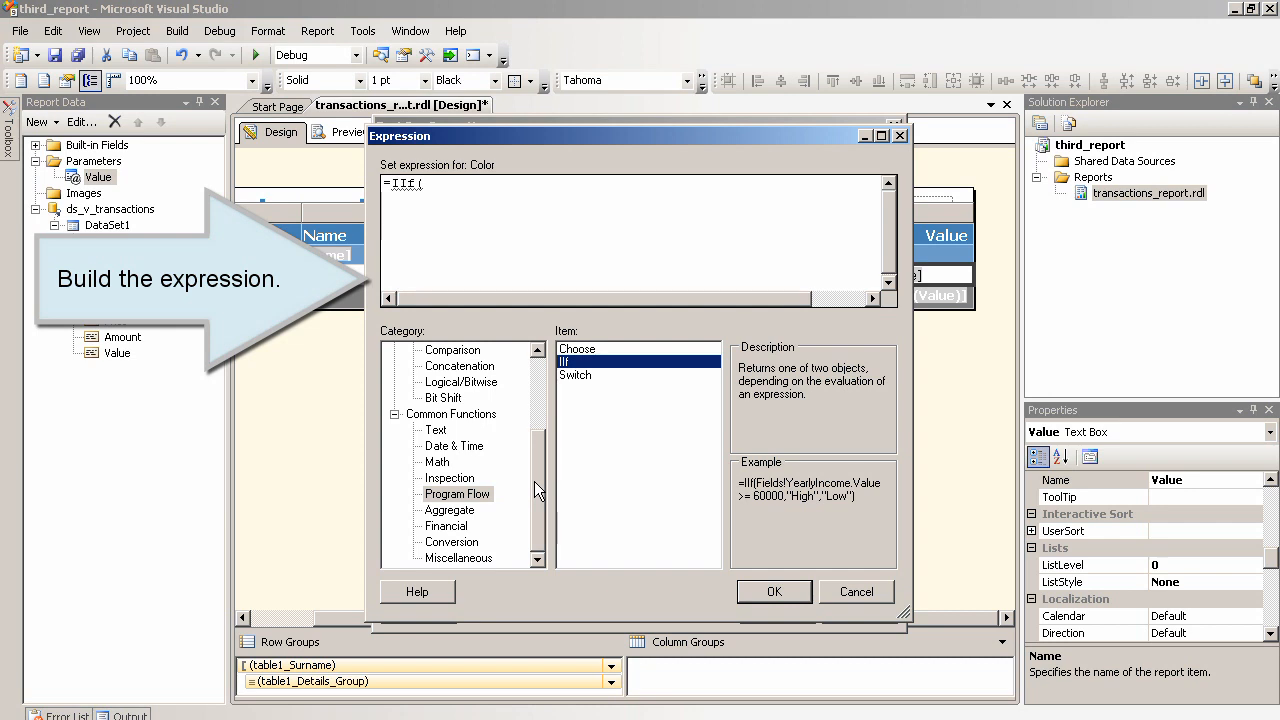
Step: Add the condition Fields!Value.Value>Parameters!Value.Value to the IIf expression, using the dataset field and the report parameter
left_click_drag(534, 481, 532, 401)
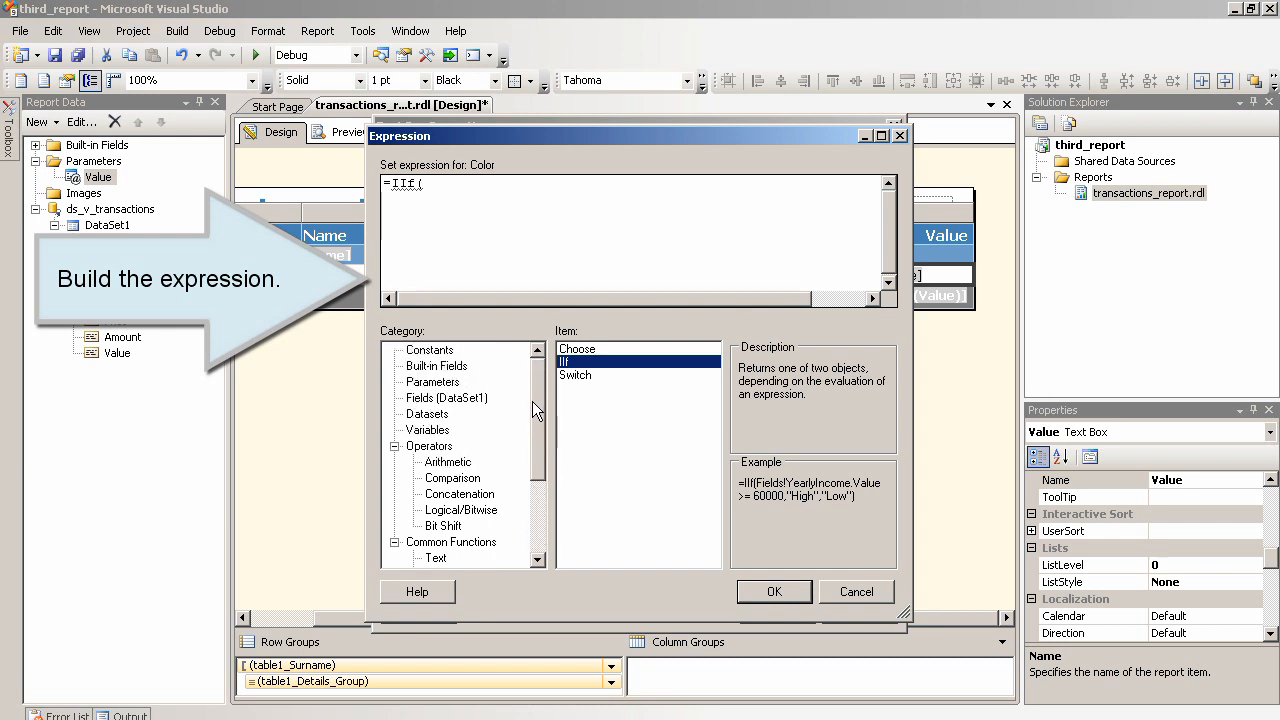
left_click(455, 398)
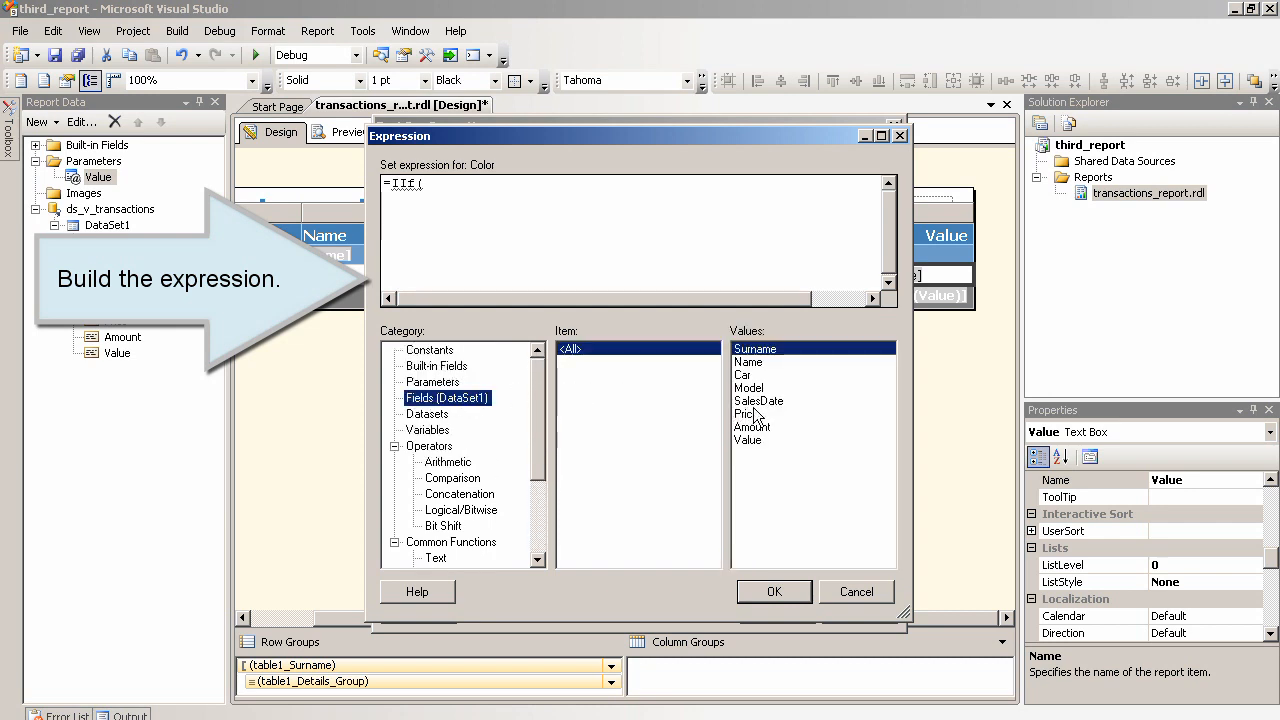
double_click(748, 440)
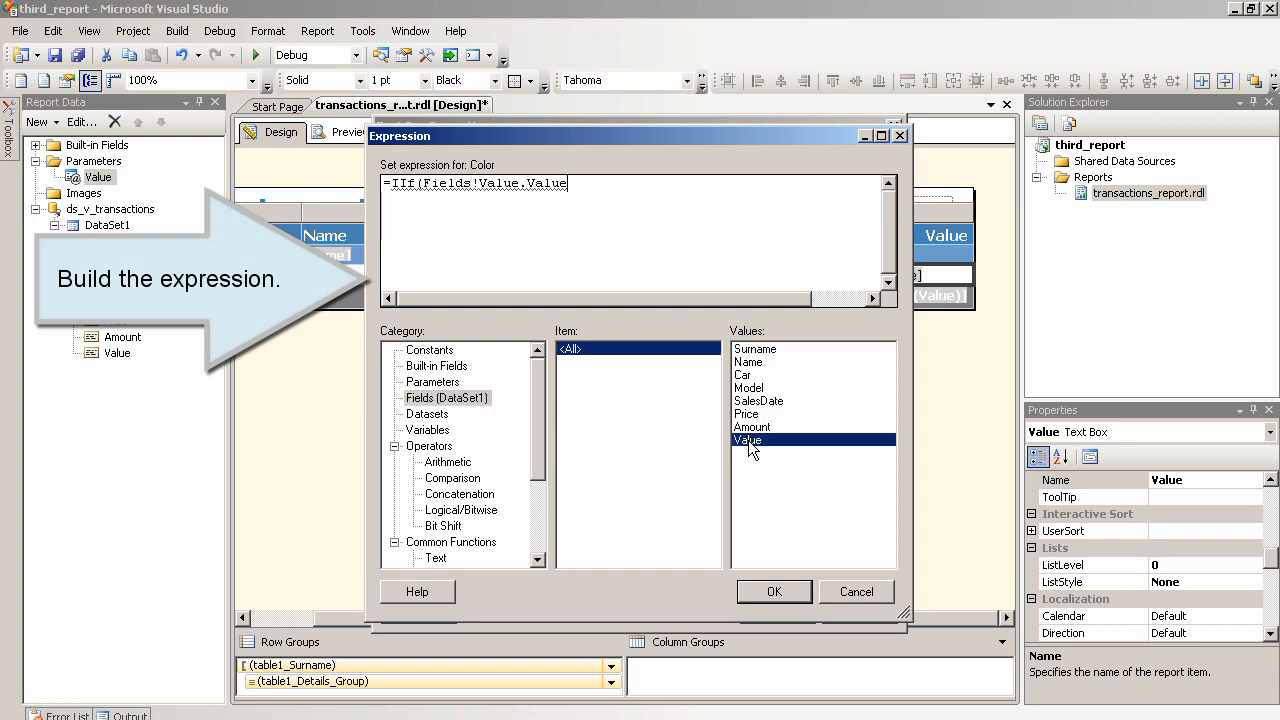
type(">")
left_click(452, 386)
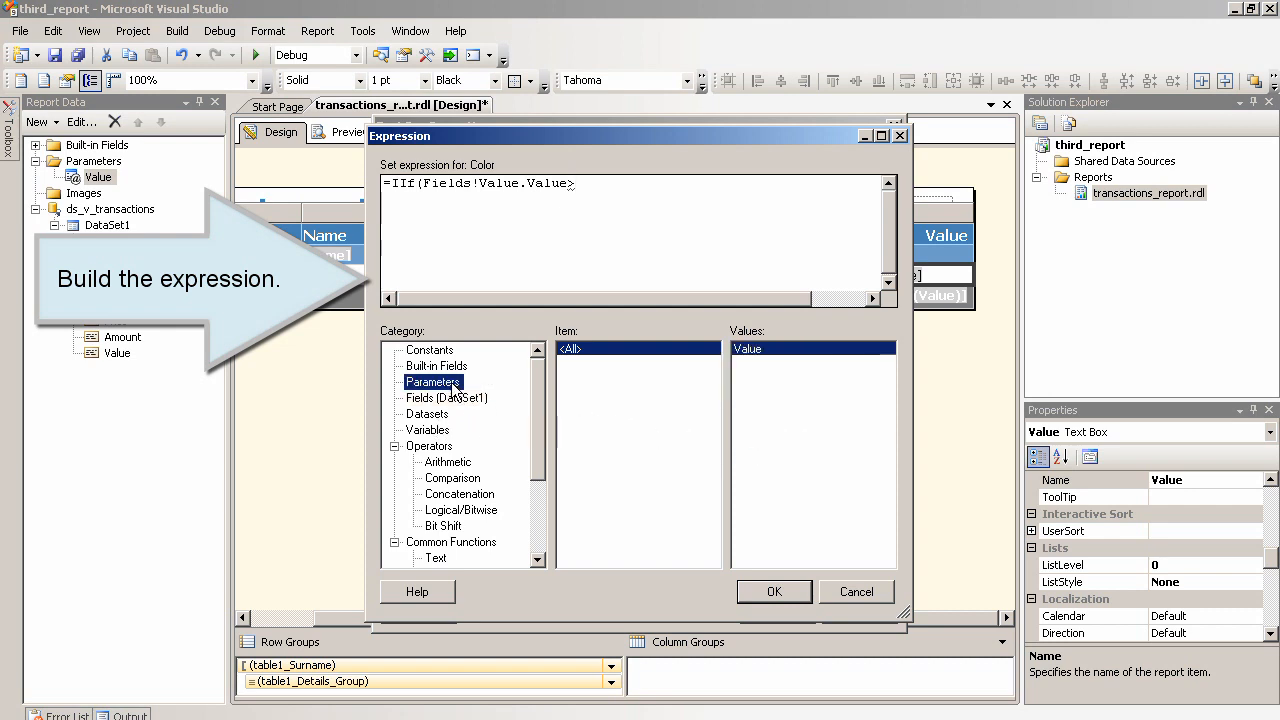
double_click(762, 350)
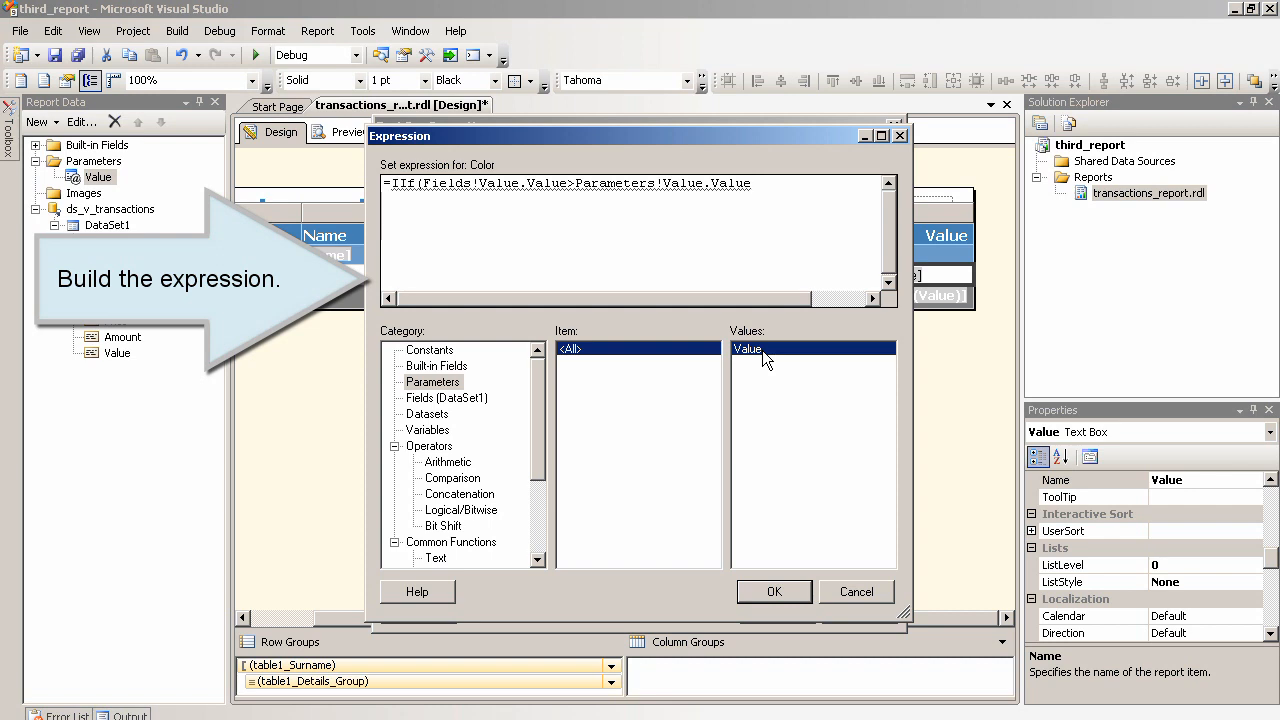
type(",")
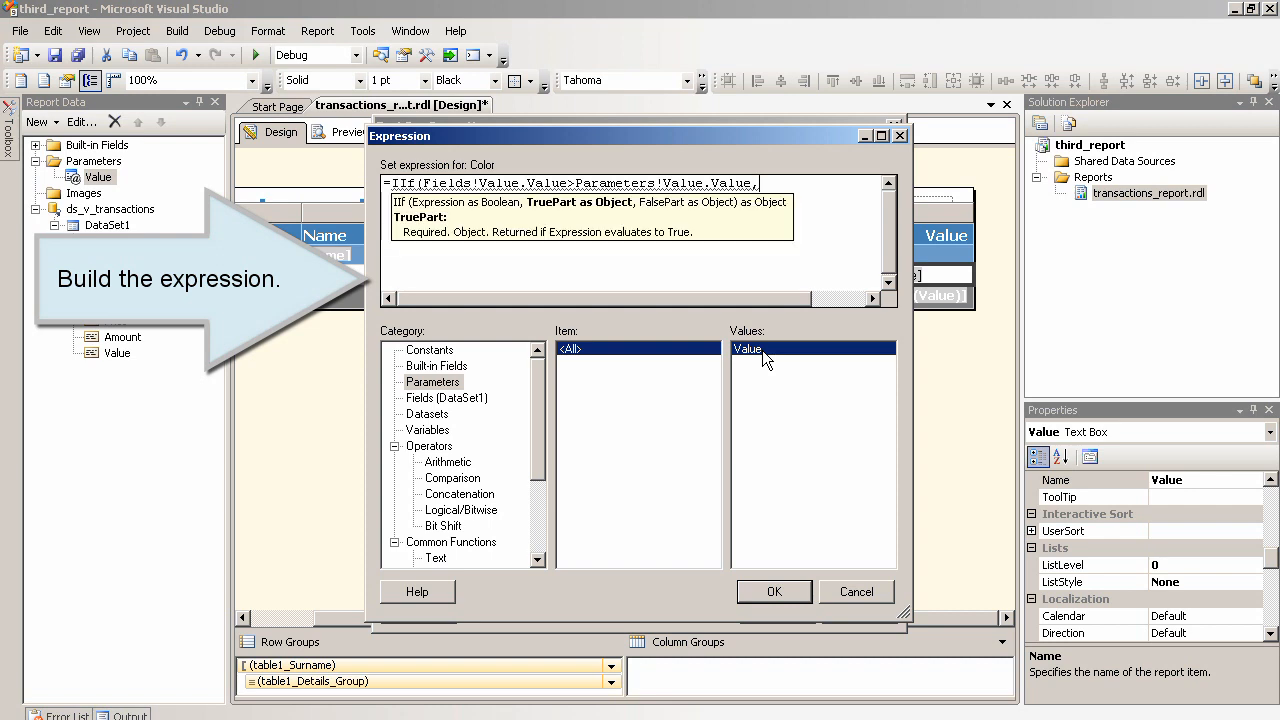
Step: Complete the IIf expression with "Blue" as the true part and "Black" as the false part, and apply it to the text box
left_click(444, 351)
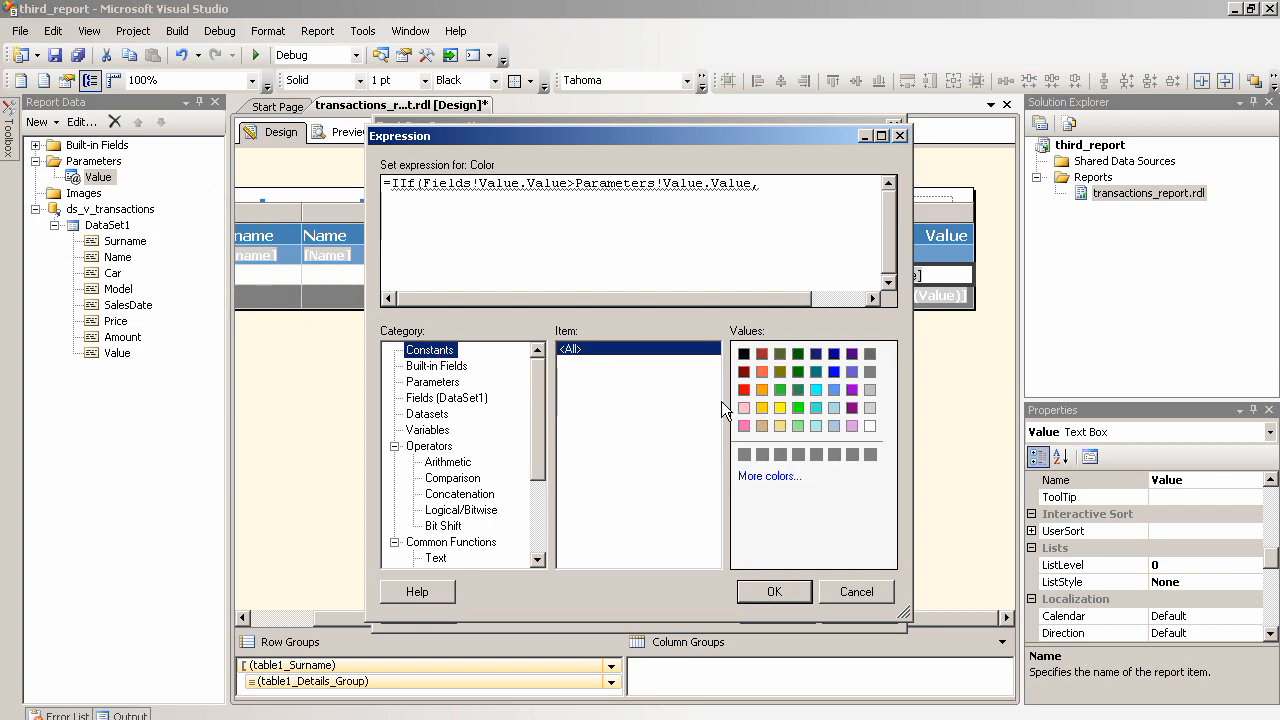
double_click(832, 370)
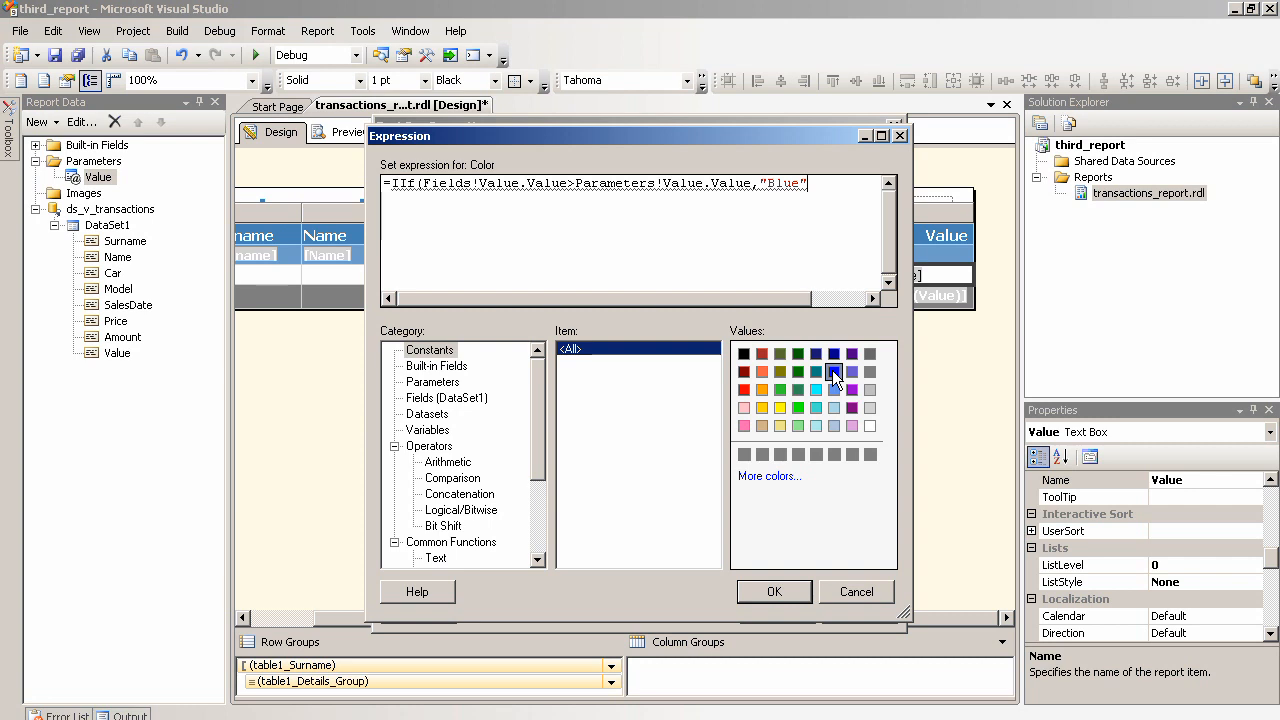
type(",")
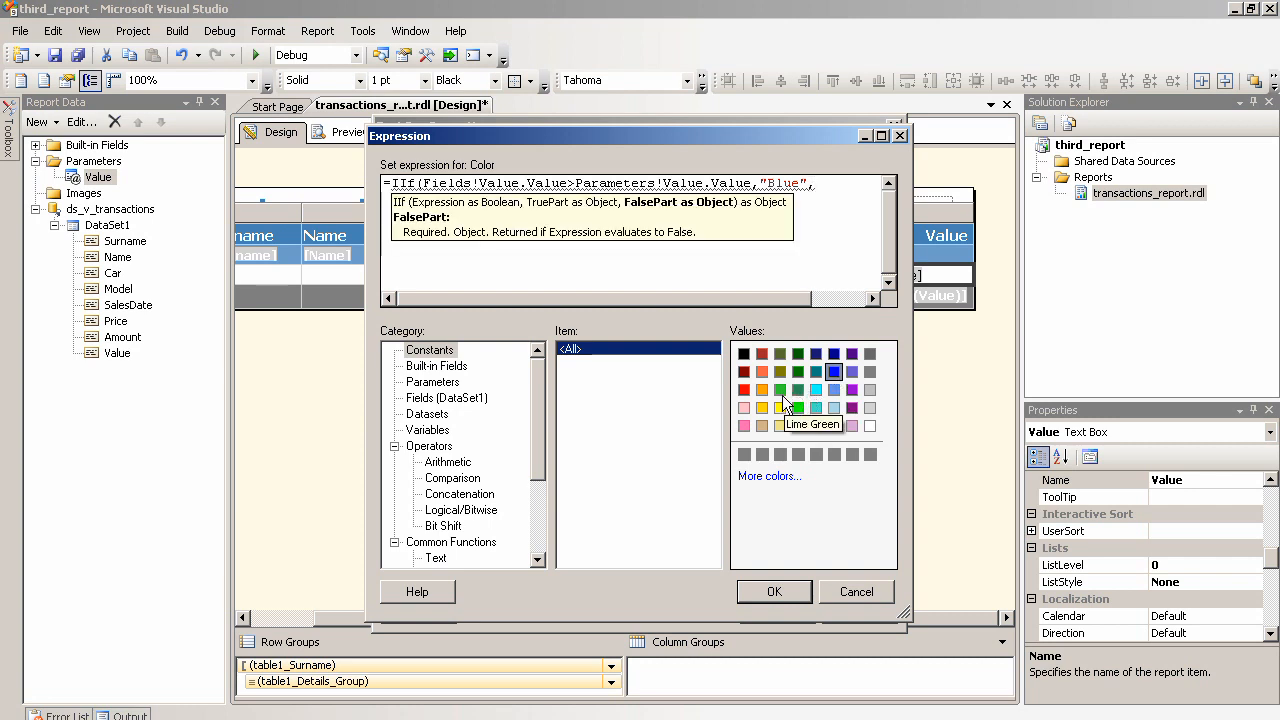
double_click(745, 355)
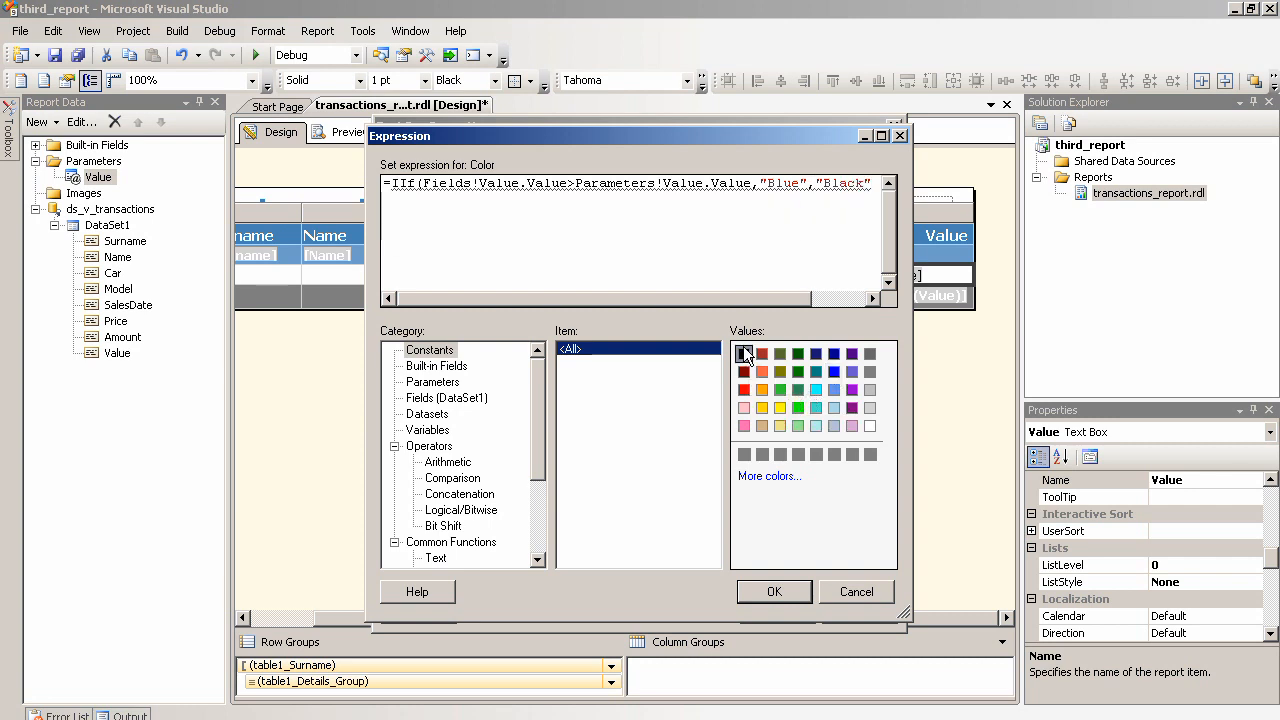
type(")")
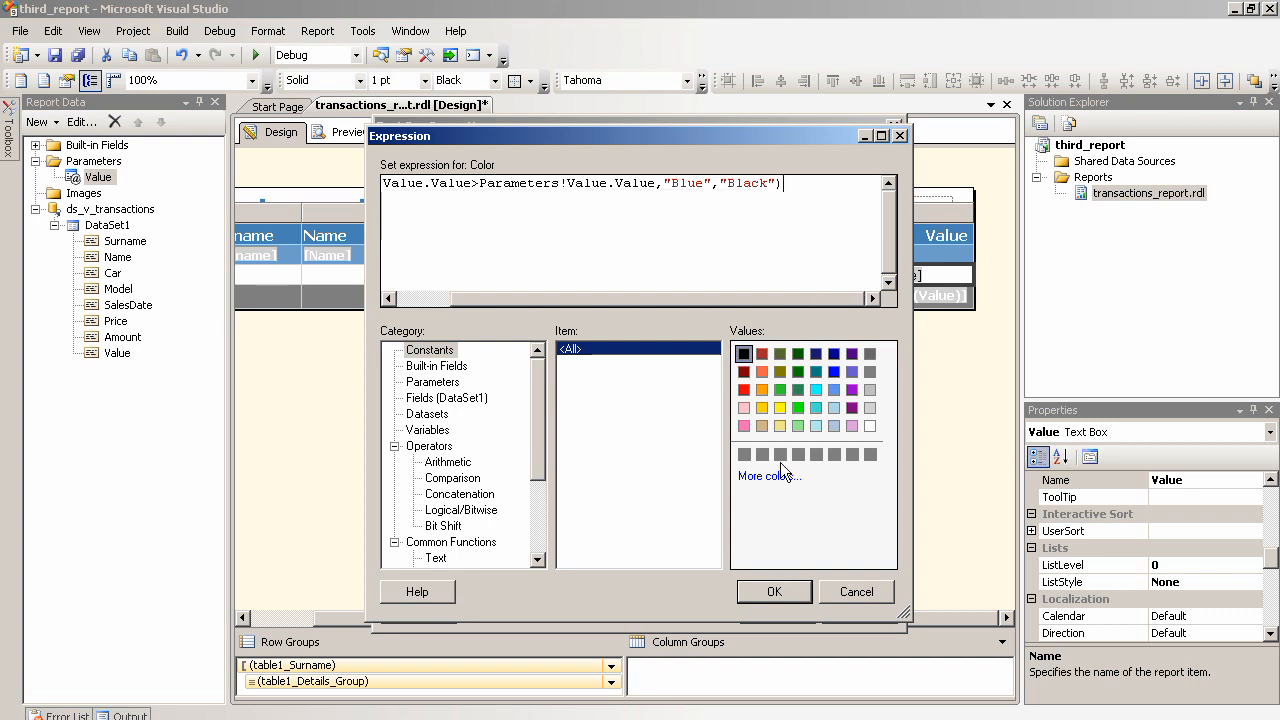
left_click_drag(751, 294, 676, 297)
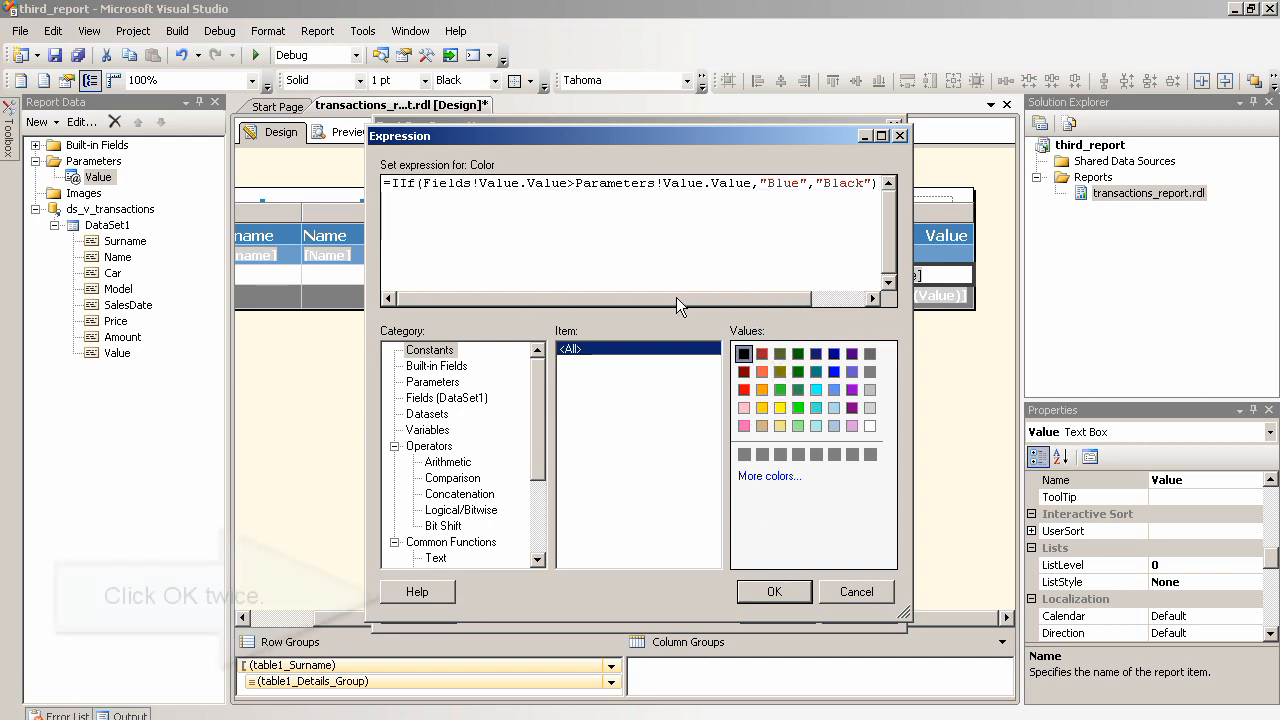
left_click(768, 596)
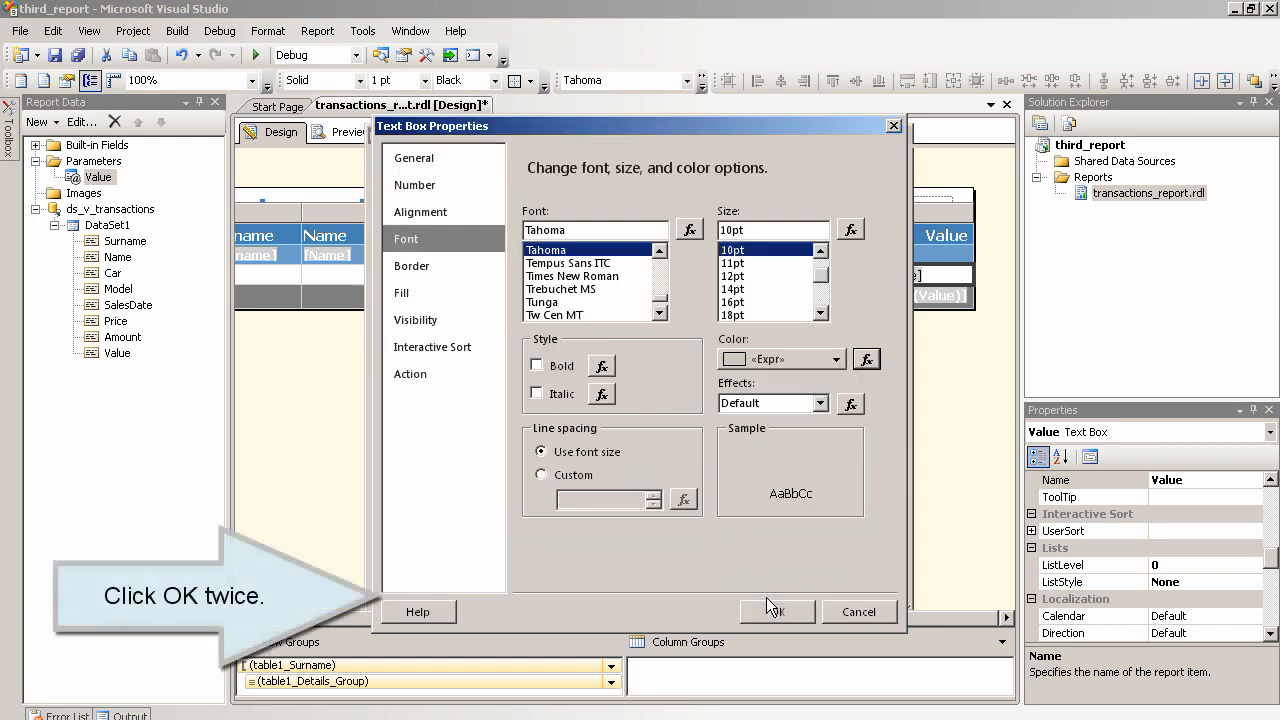
left_click(772, 613)
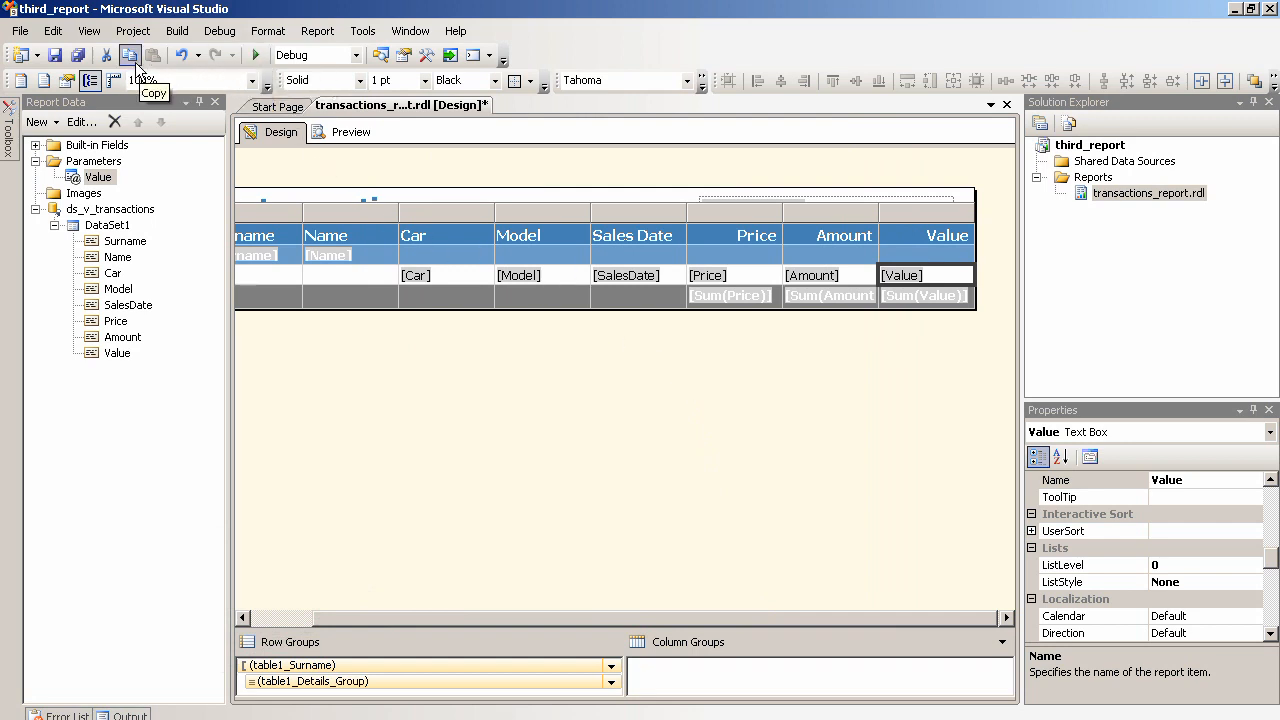
Step: Save all files, run the report, and view it with the Value parameter set to 70000
left_click(20, 31)
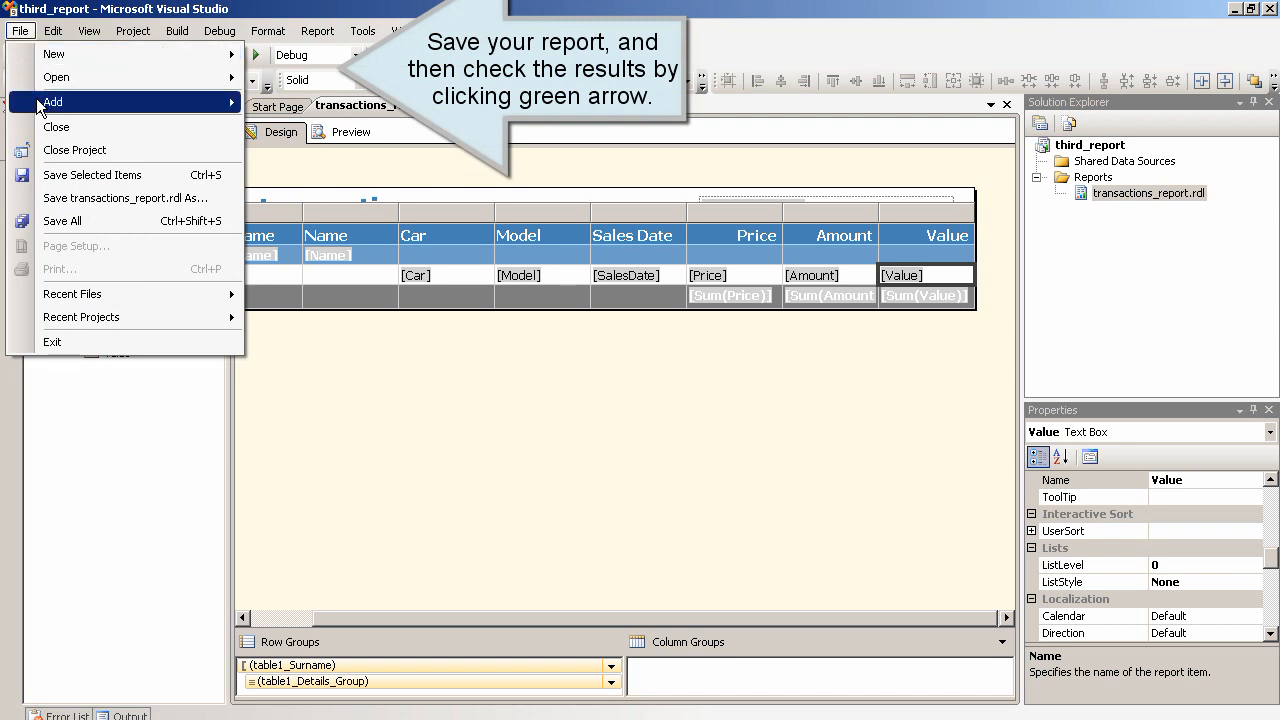
left_click(62, 221)
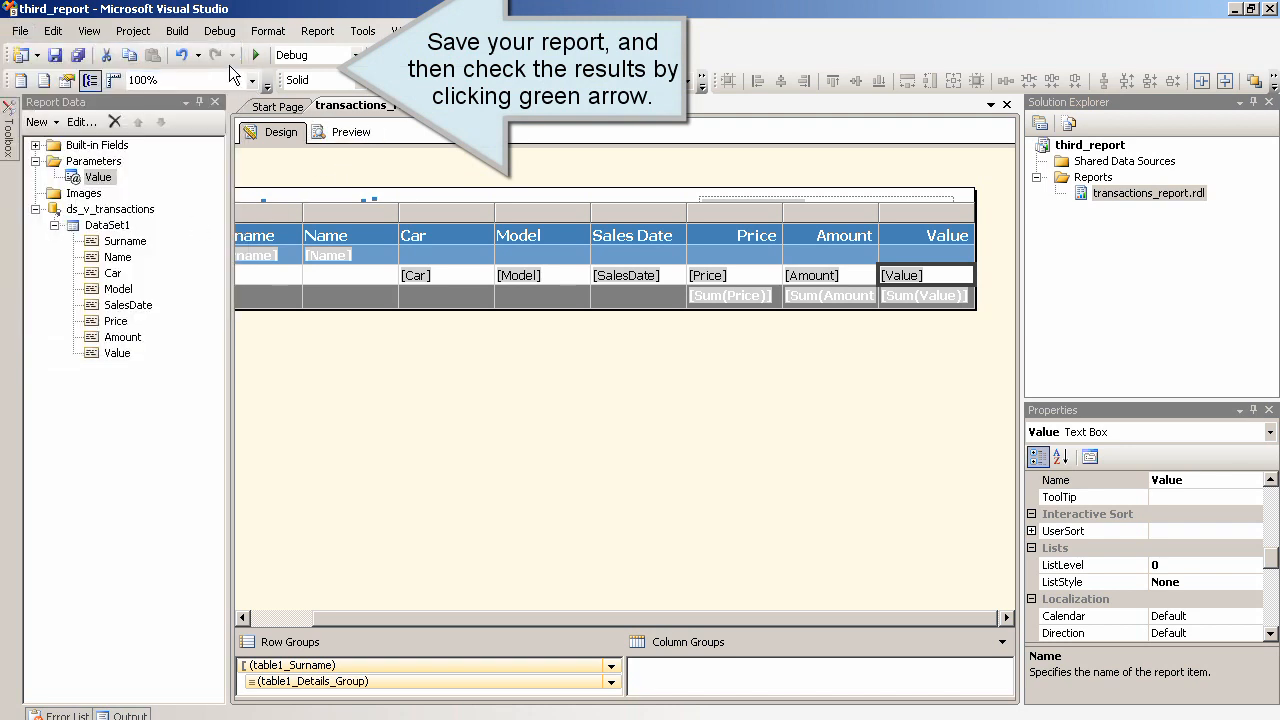
left_click(255, 57)
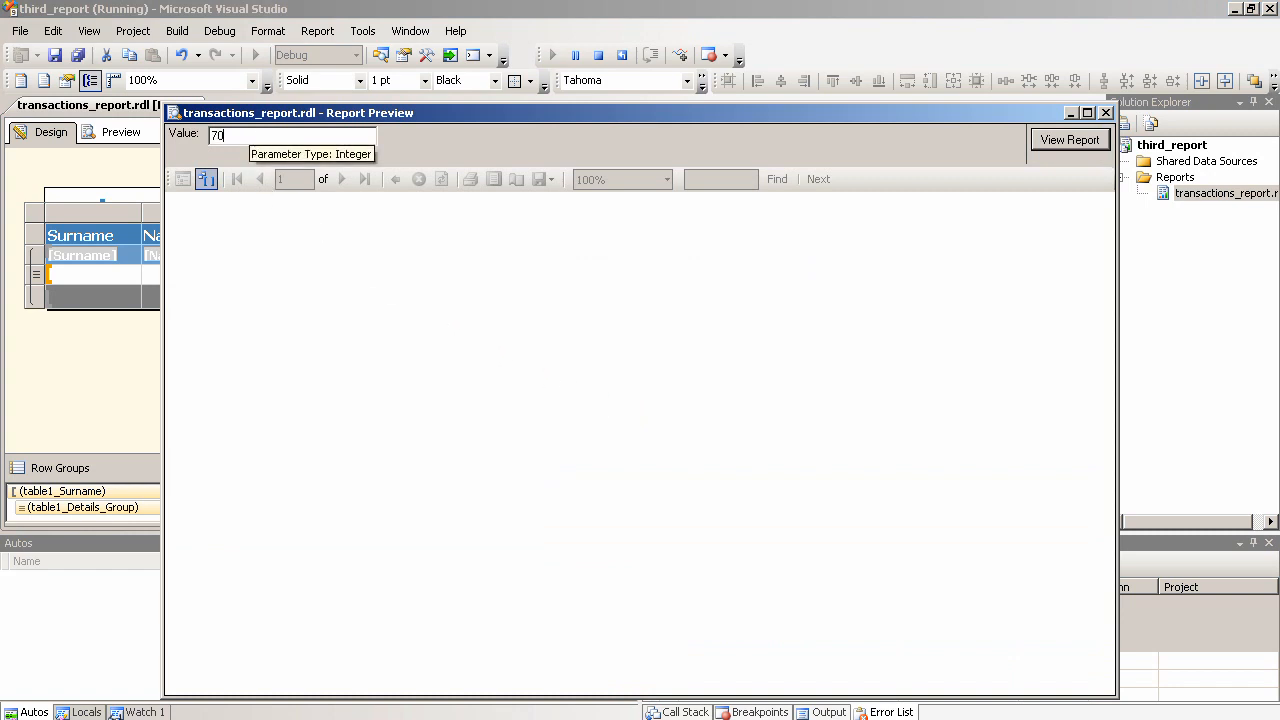
type("000")
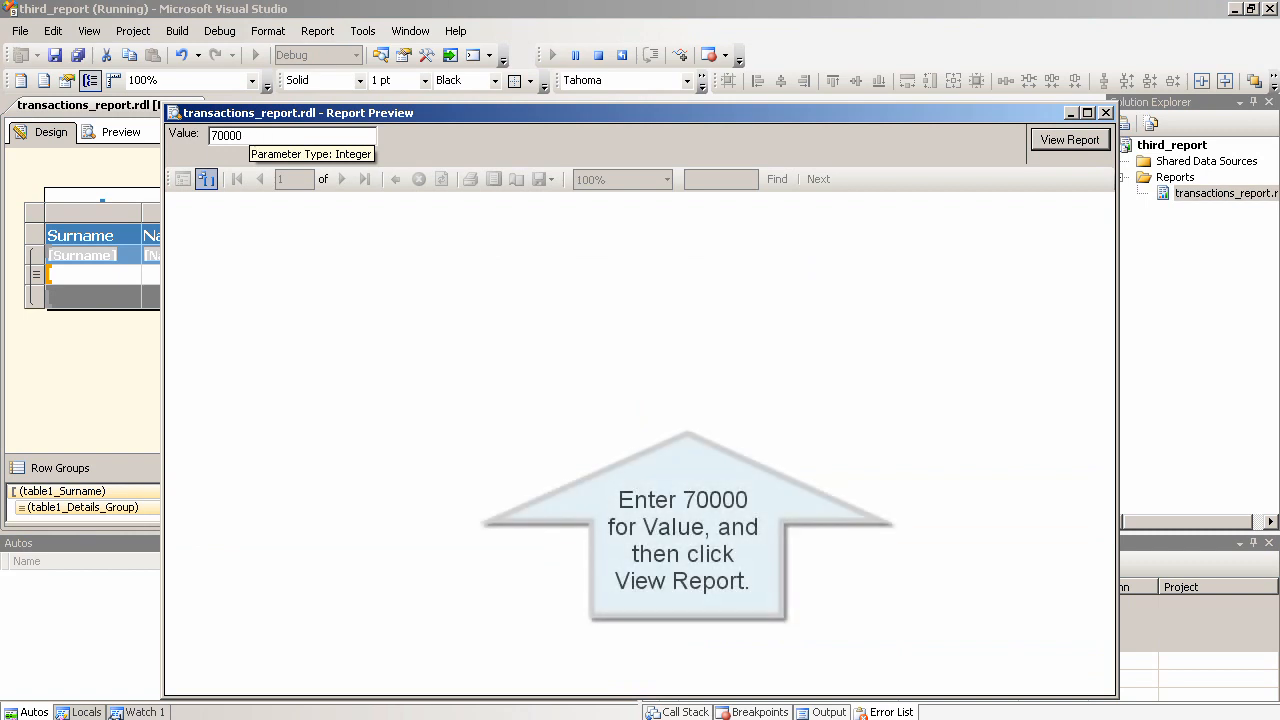
key("Return")
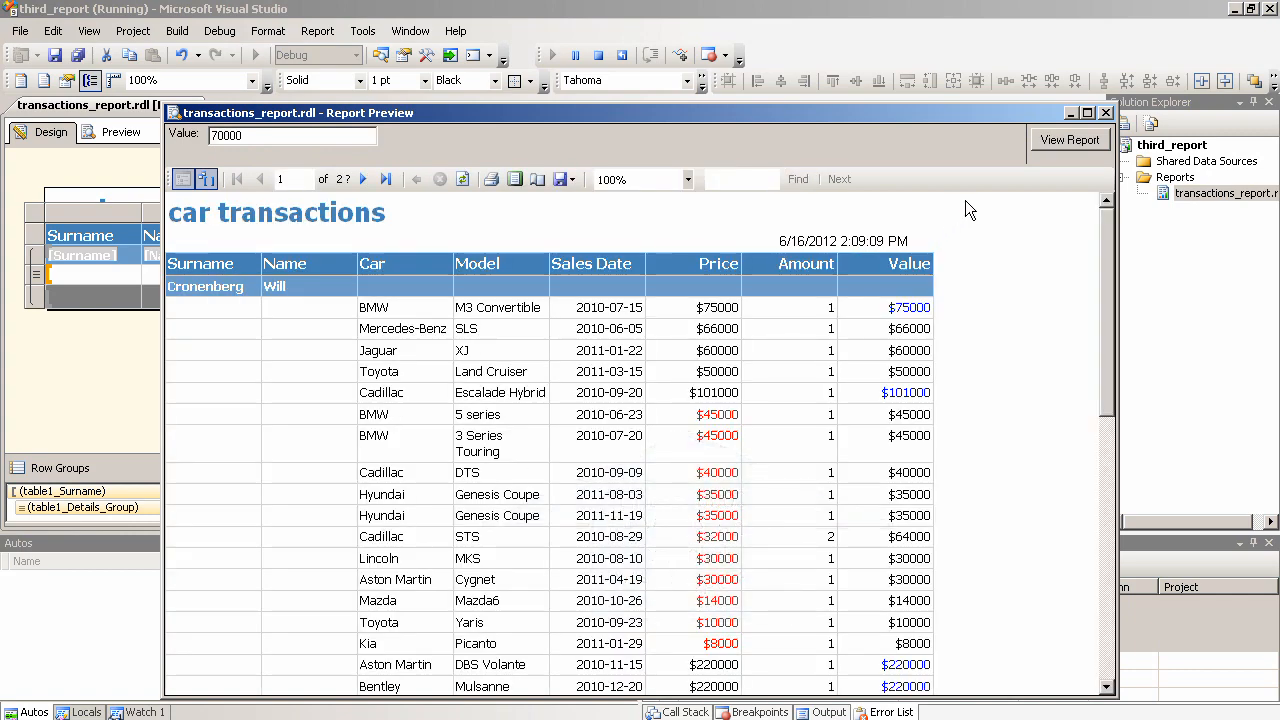
Step: Maximize the report preview, look through the transactions, and view the report with the Value parameter set to 60000
left_click(1088, 113)
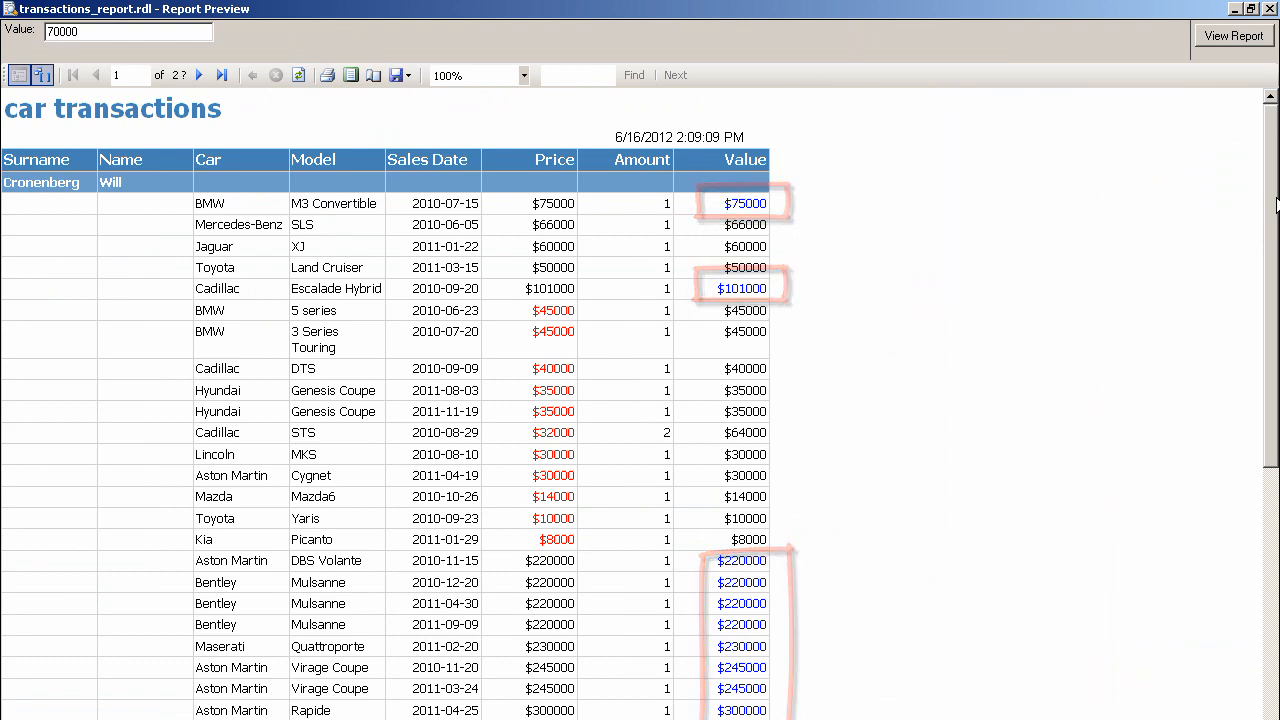
left_click_drag(1275, 193, 1256, 163)
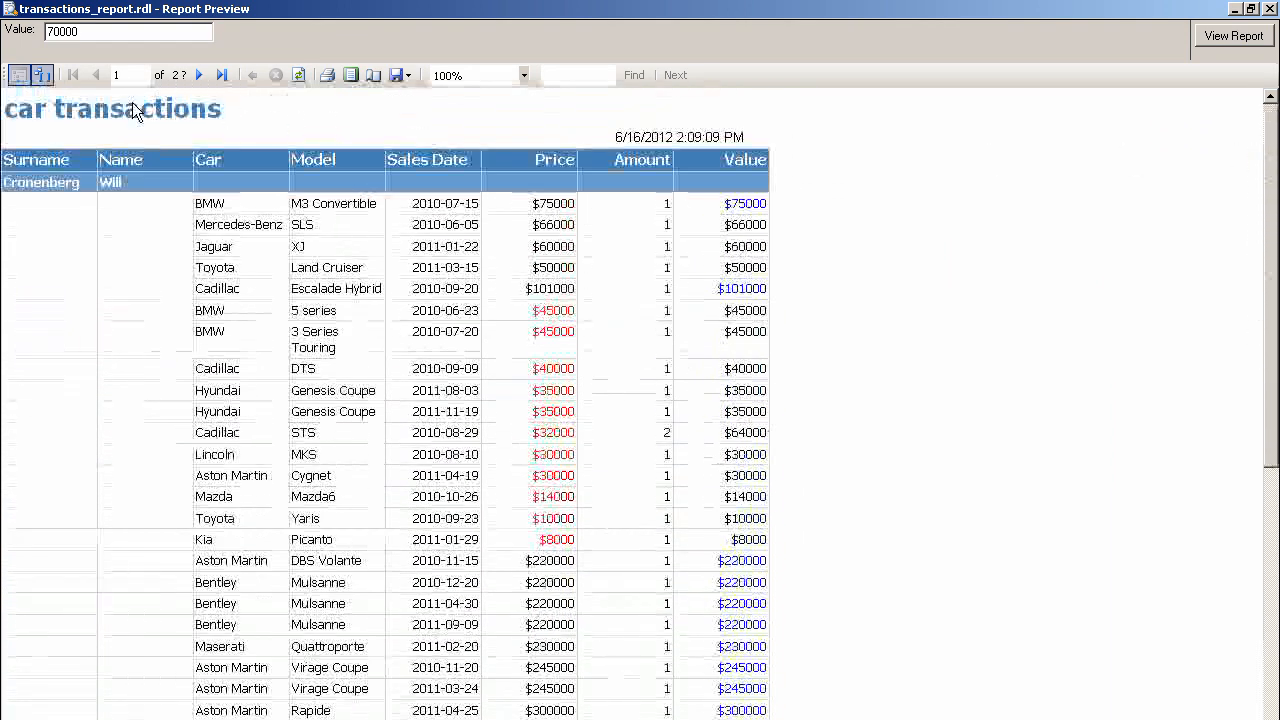
left_click_drag(84, 36, 46, 34)
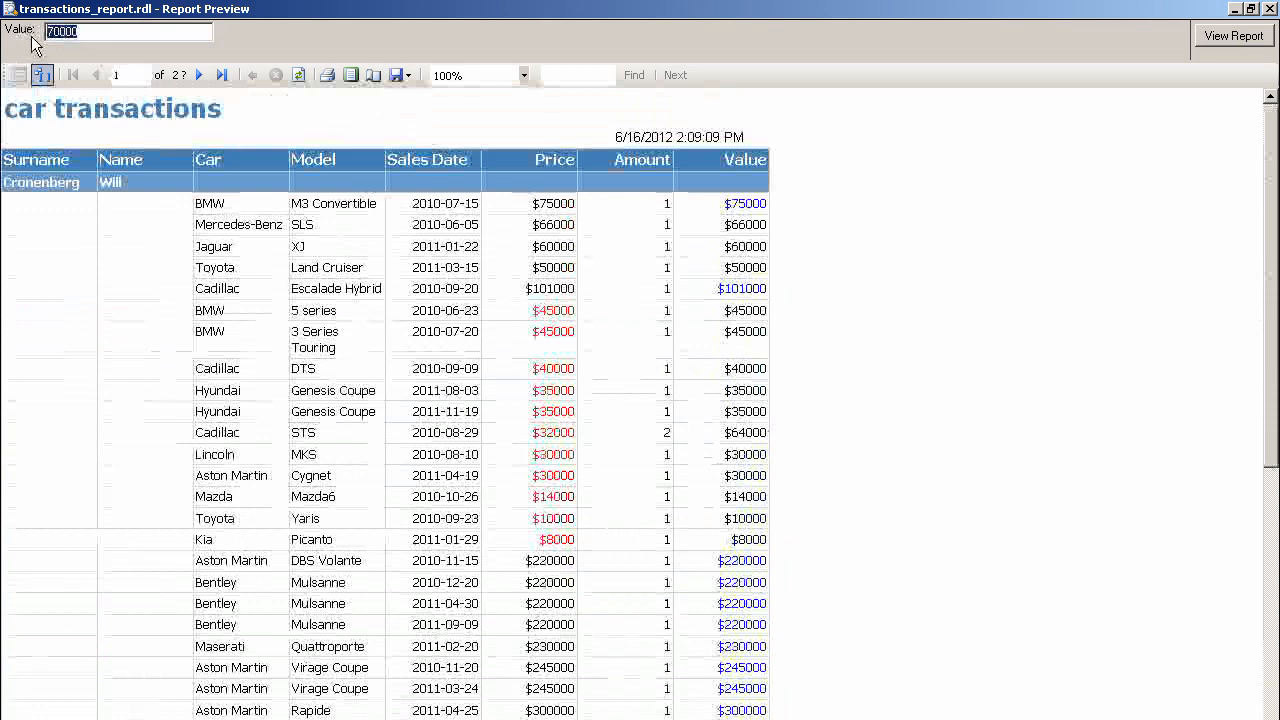
type("60000")
key("Return")
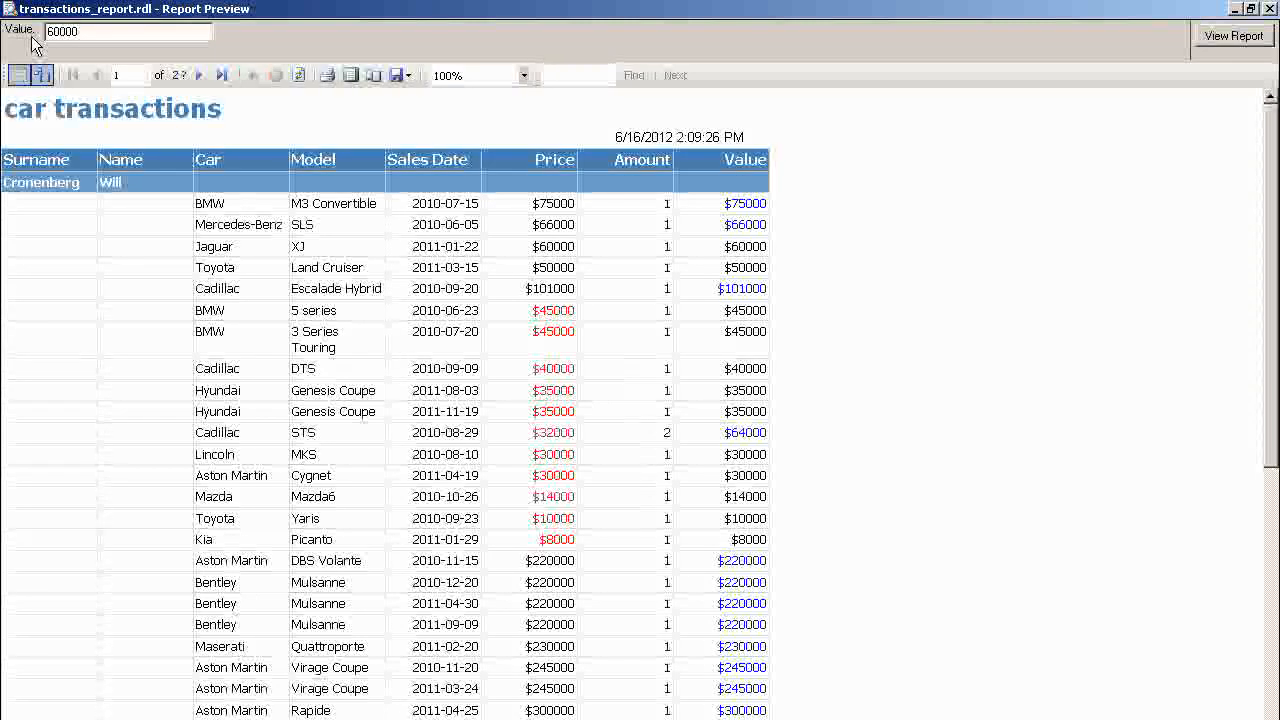
Step: View the report with the Value parameter set to 100000 and look through the colored values
left_click_drag(82, 34, 40, 38)
type("100000")
key("Return")
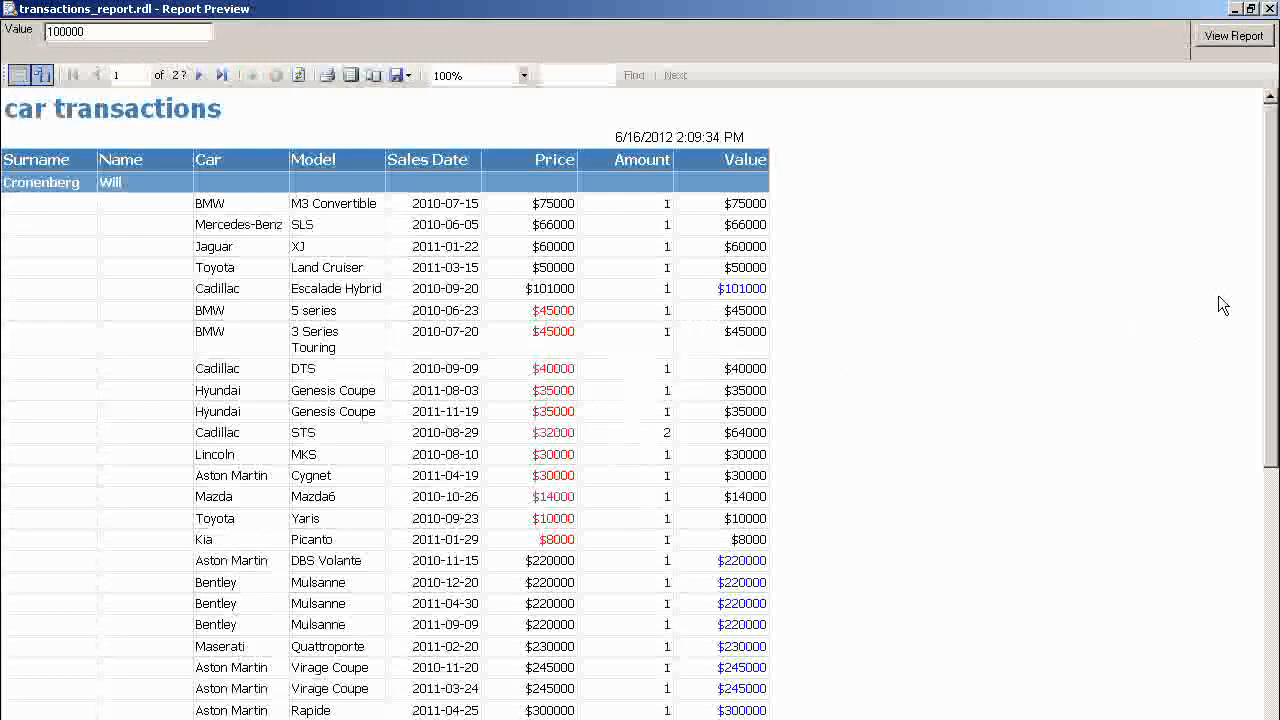
mouse_move(1275, 240)
left_mouse_down()
mouse_move(1277, 495)
mouse_move(1276, 240)
left_mouse_up()
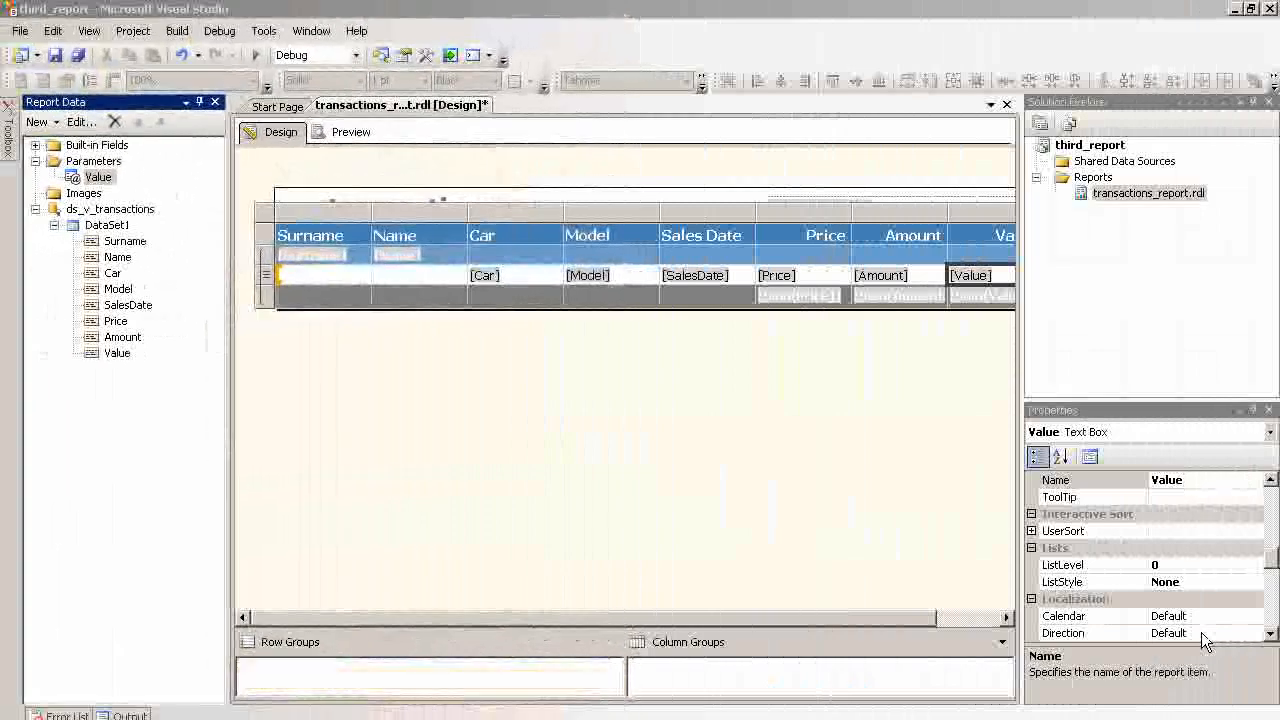
Step: Specify 70000 as the default value of the Value report parameter and run the report
right_click(99, 180)
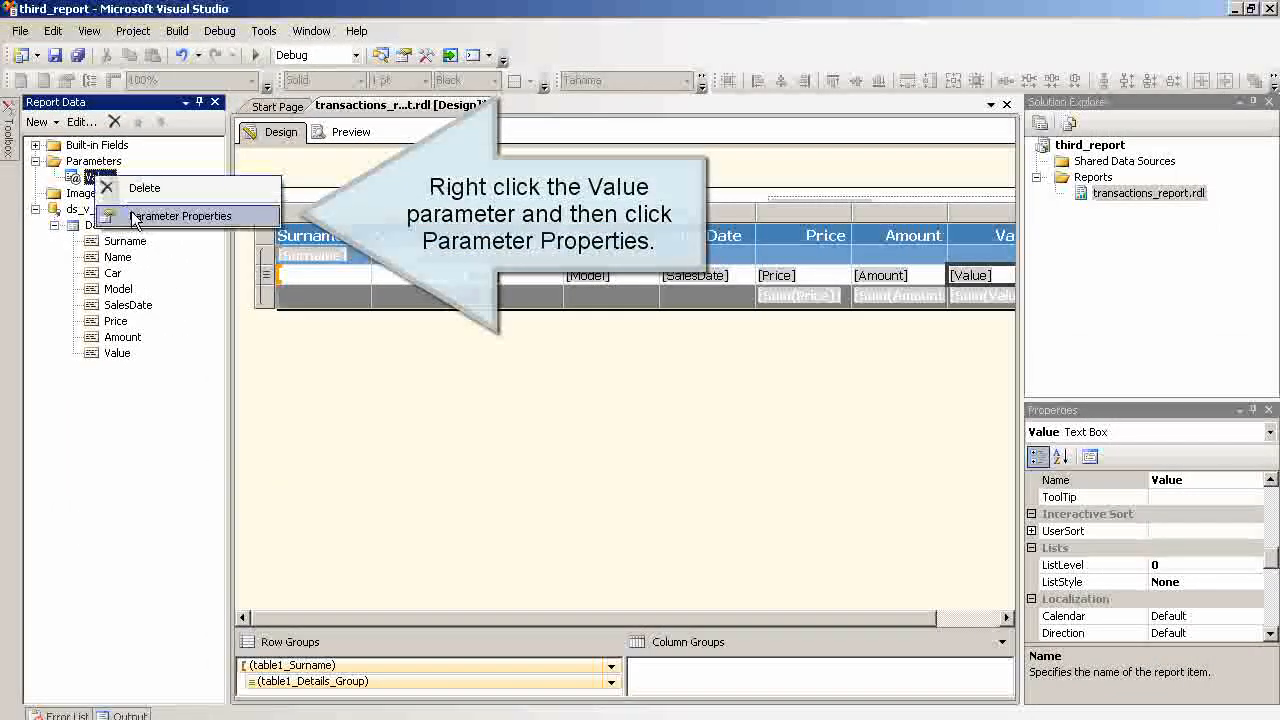
left_click(130, 215)
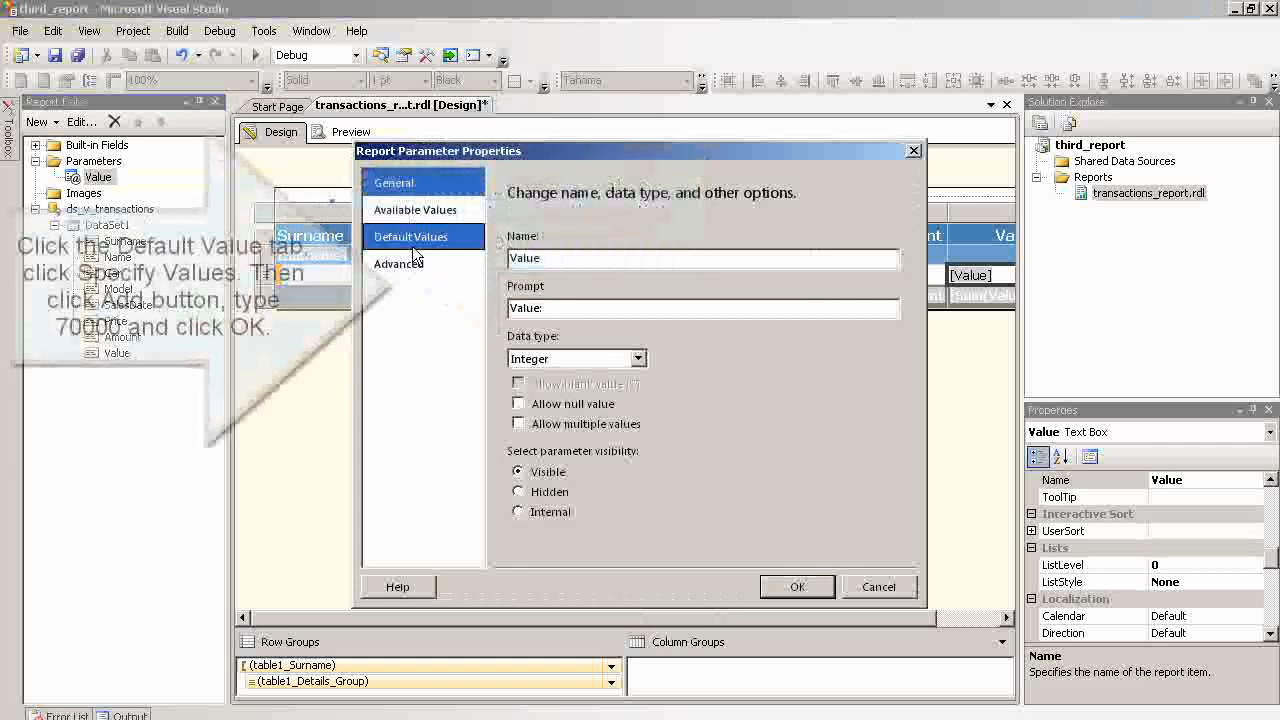
left_click(416, 241)
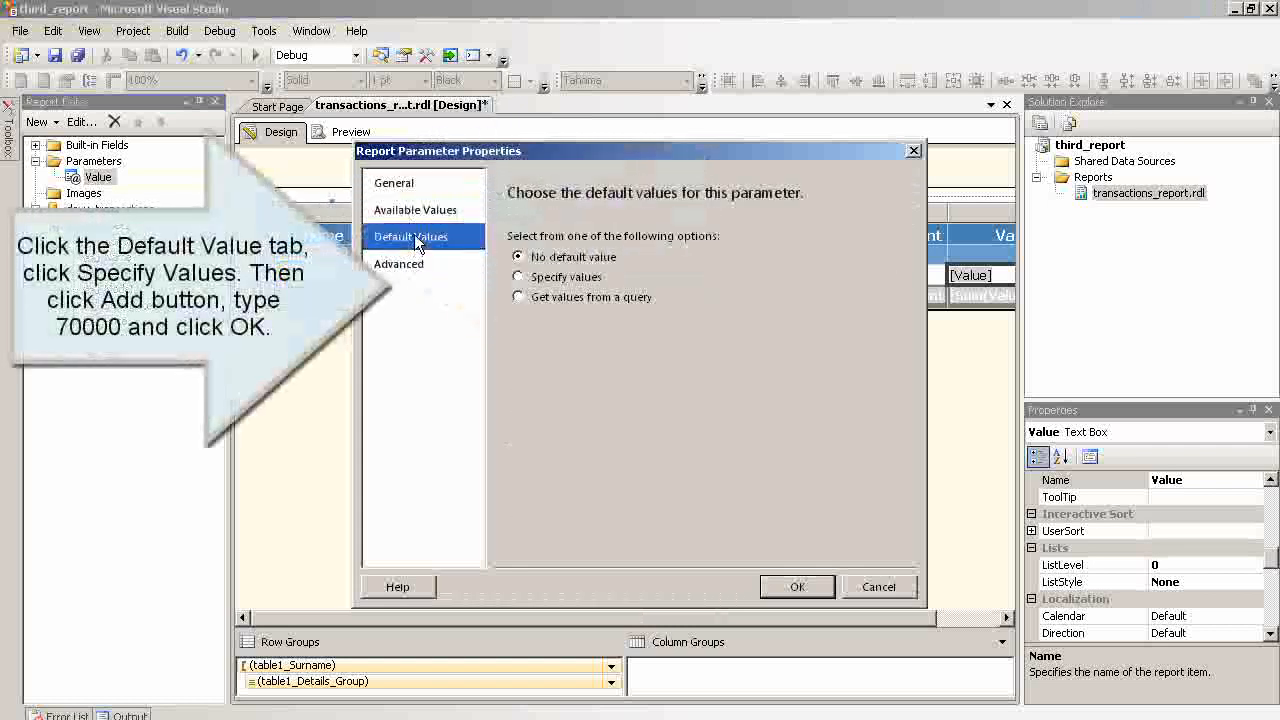
left_click(519, 278)
left_click(525, 341)
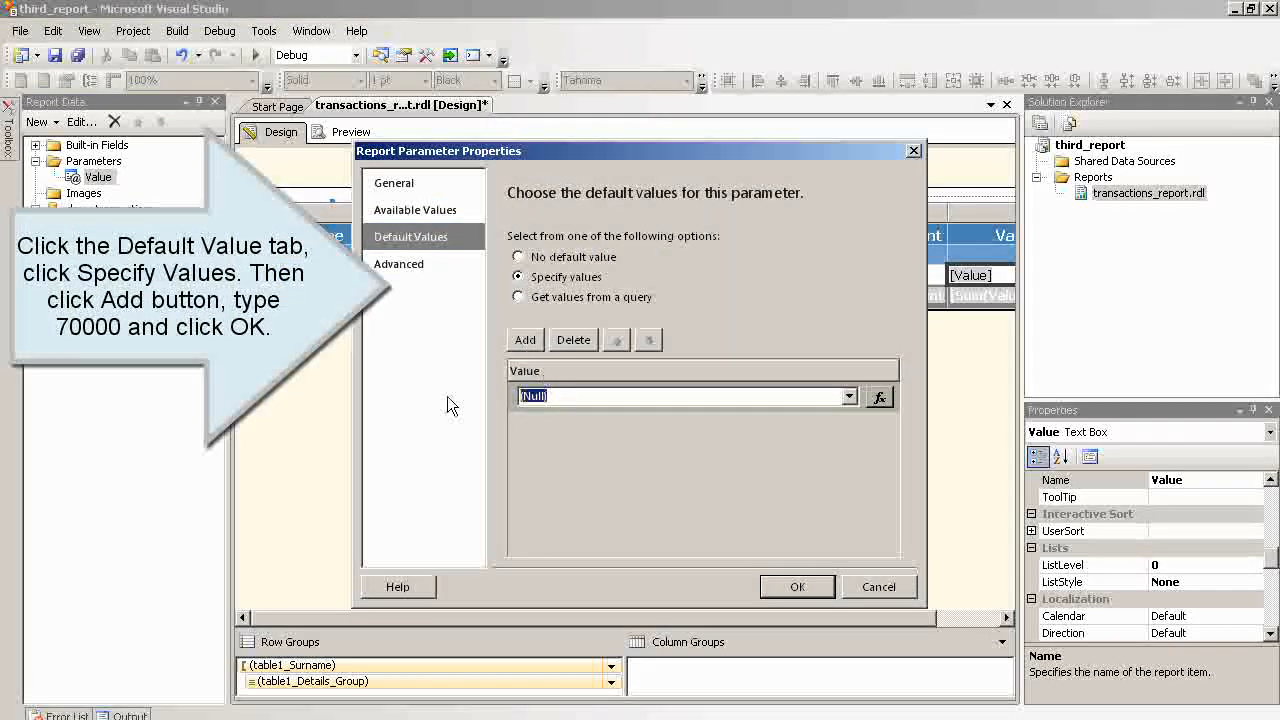
type("70000")
left_click(797, 587)
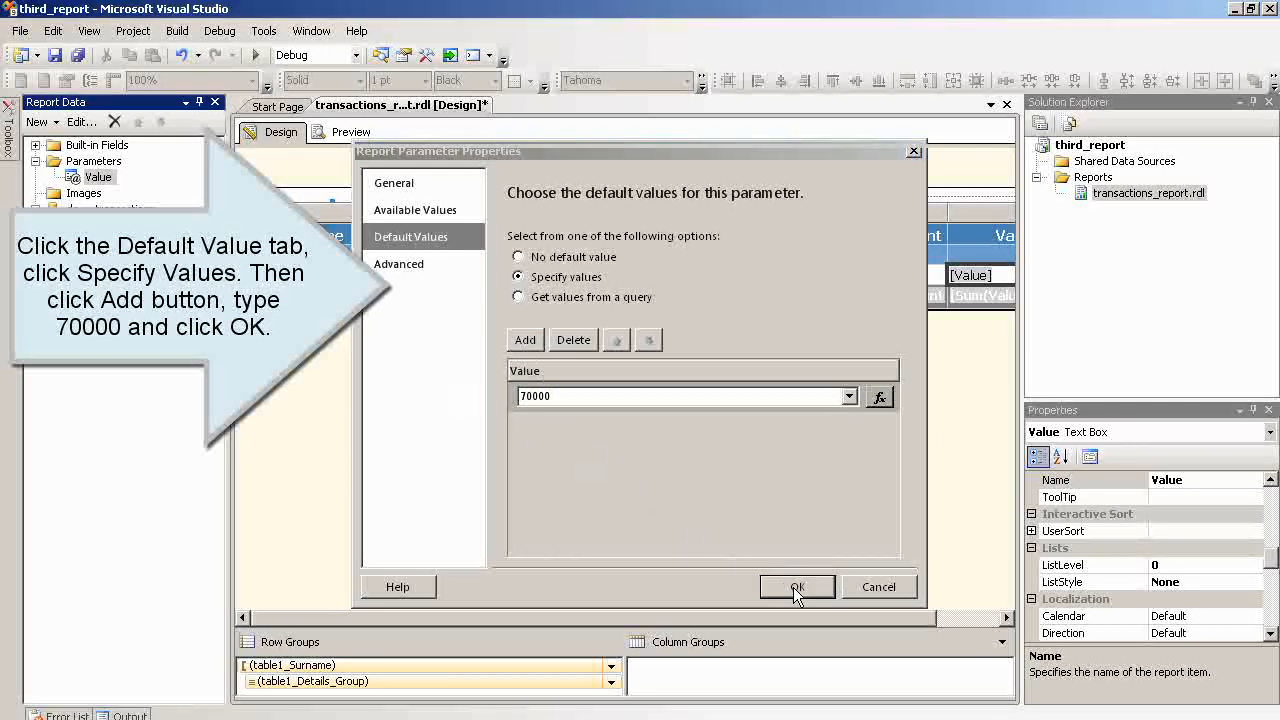
left_click(259, 58)
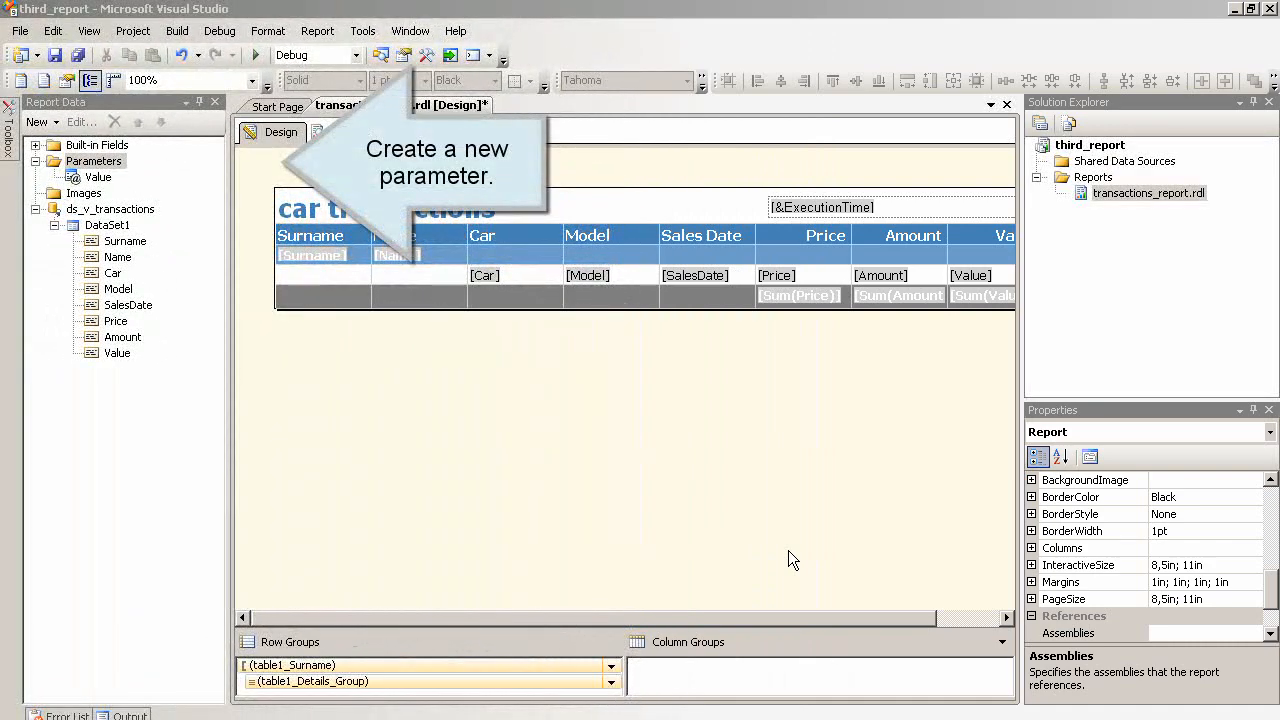
Step: Add a new report parameter named CarName with the prompt "Car:"
right_click(108, 163)
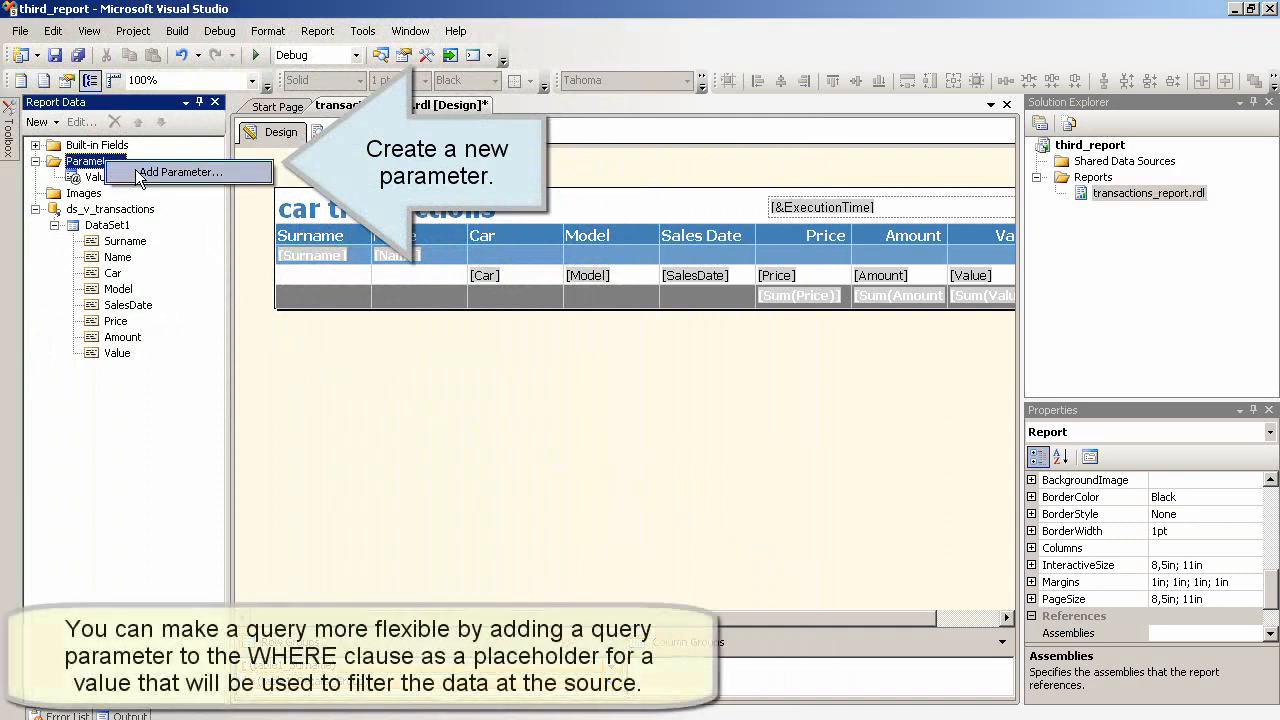
left_click(178, 172)
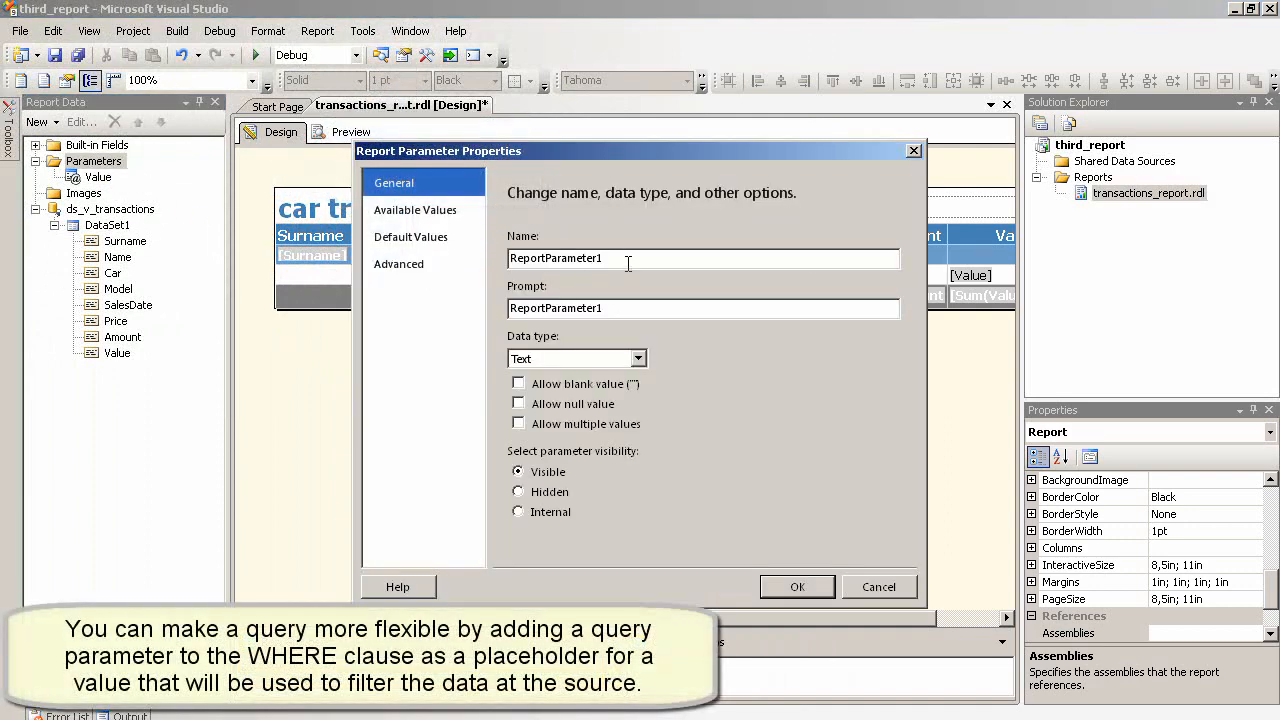
type("CarName")
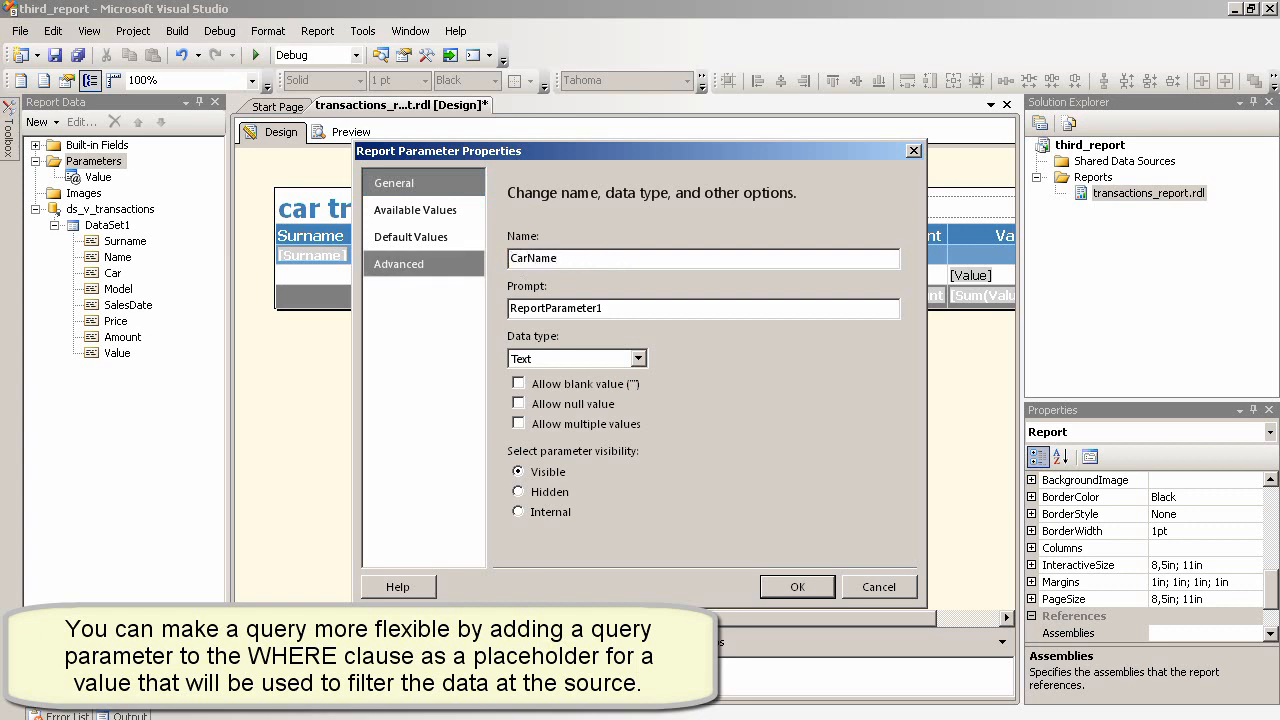
left_click_drag(622, 310, 470, 312)
type("C")
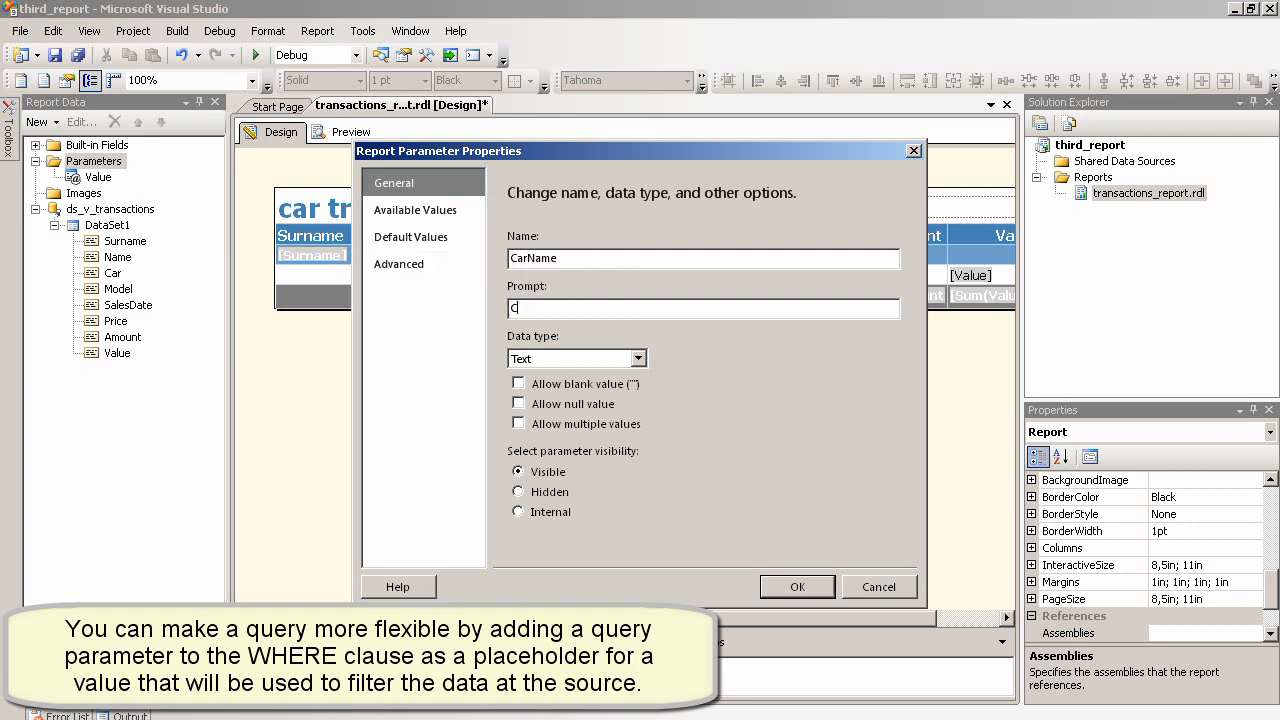
type("ar:")
Step: Specify BMW as the default value of the CarName parameter and confirm the parameter properties
left_click(435, 240)
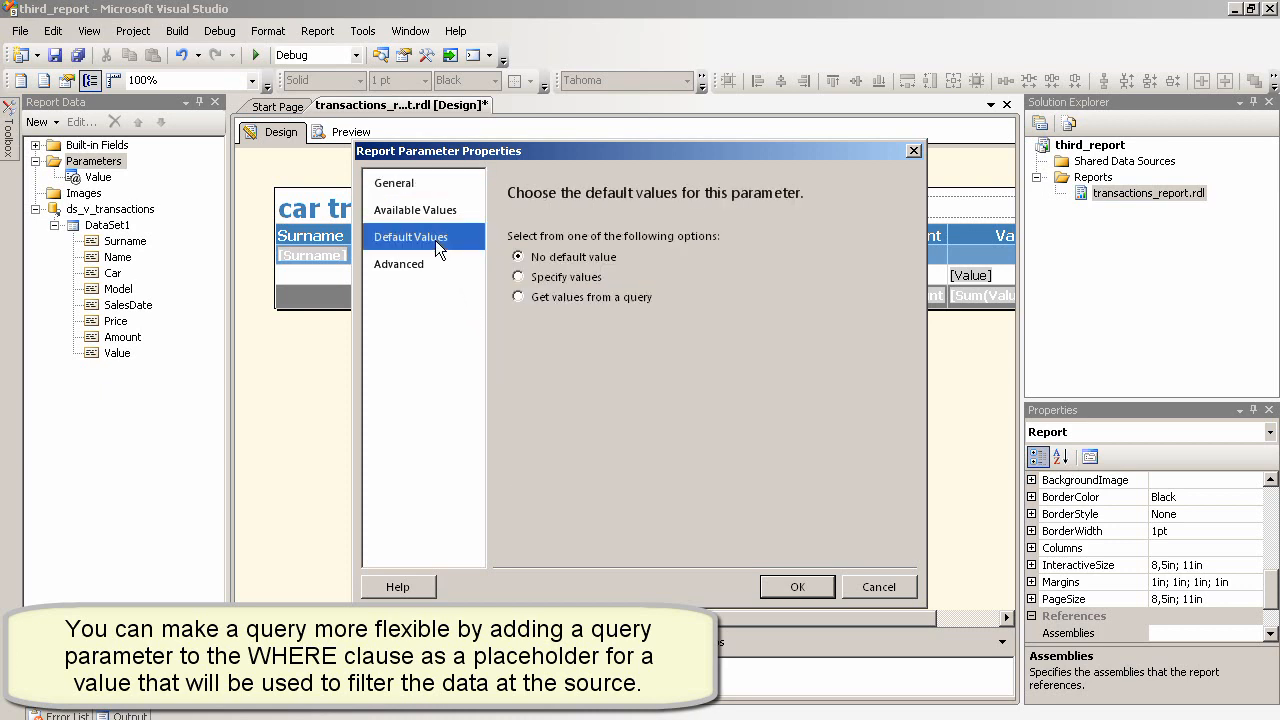
left_click(519, 277)
left_click(525, 340)
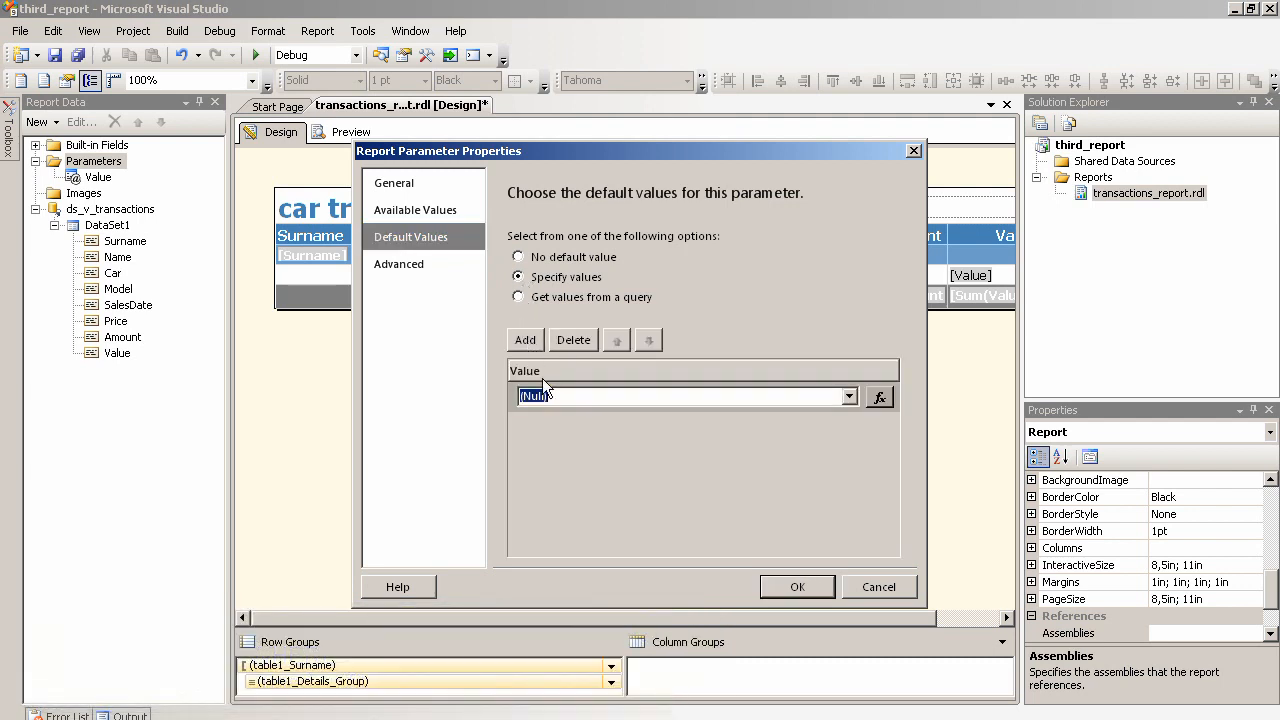
type("BMW")
left_click(797, 588)
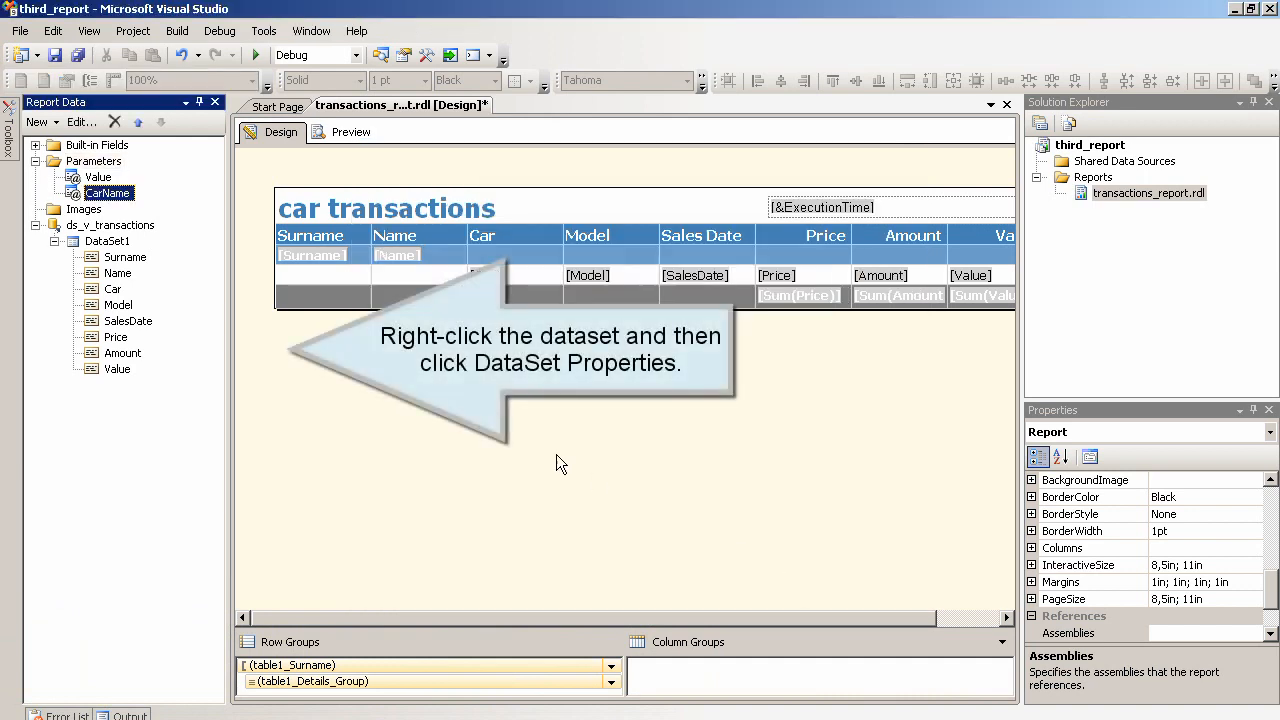
right_click(105, 242)
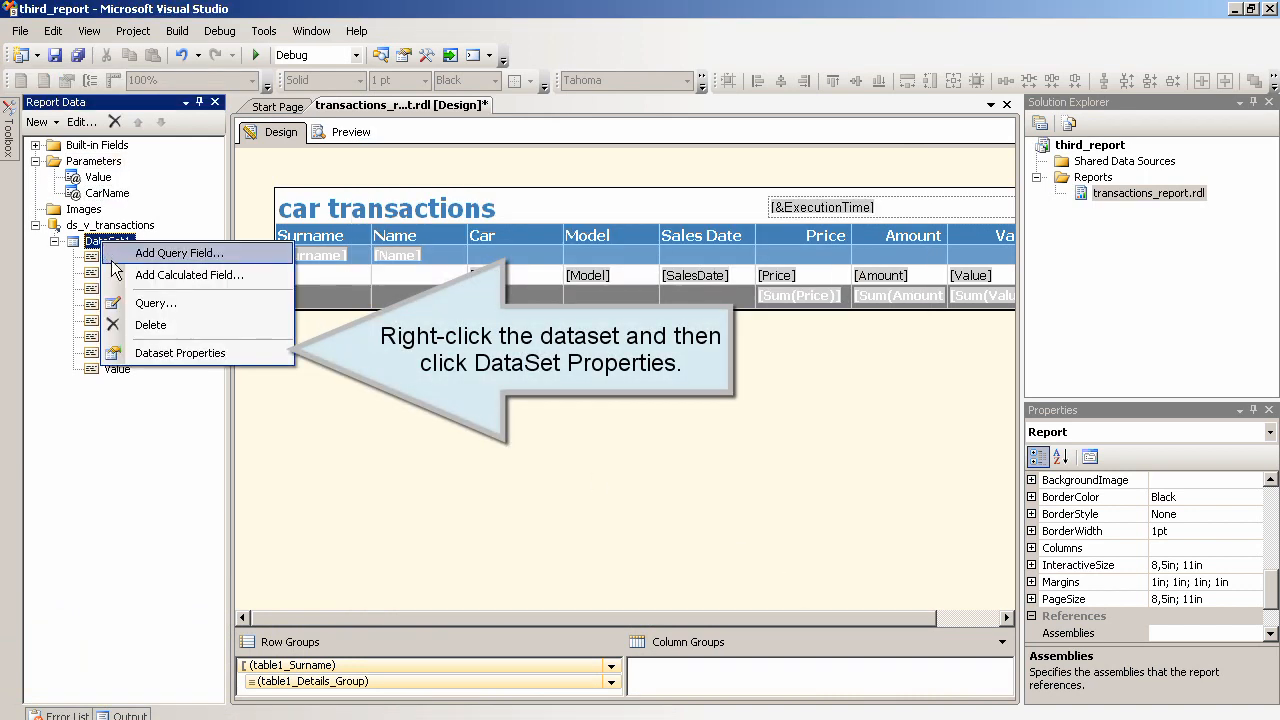
left_click(171, 353)
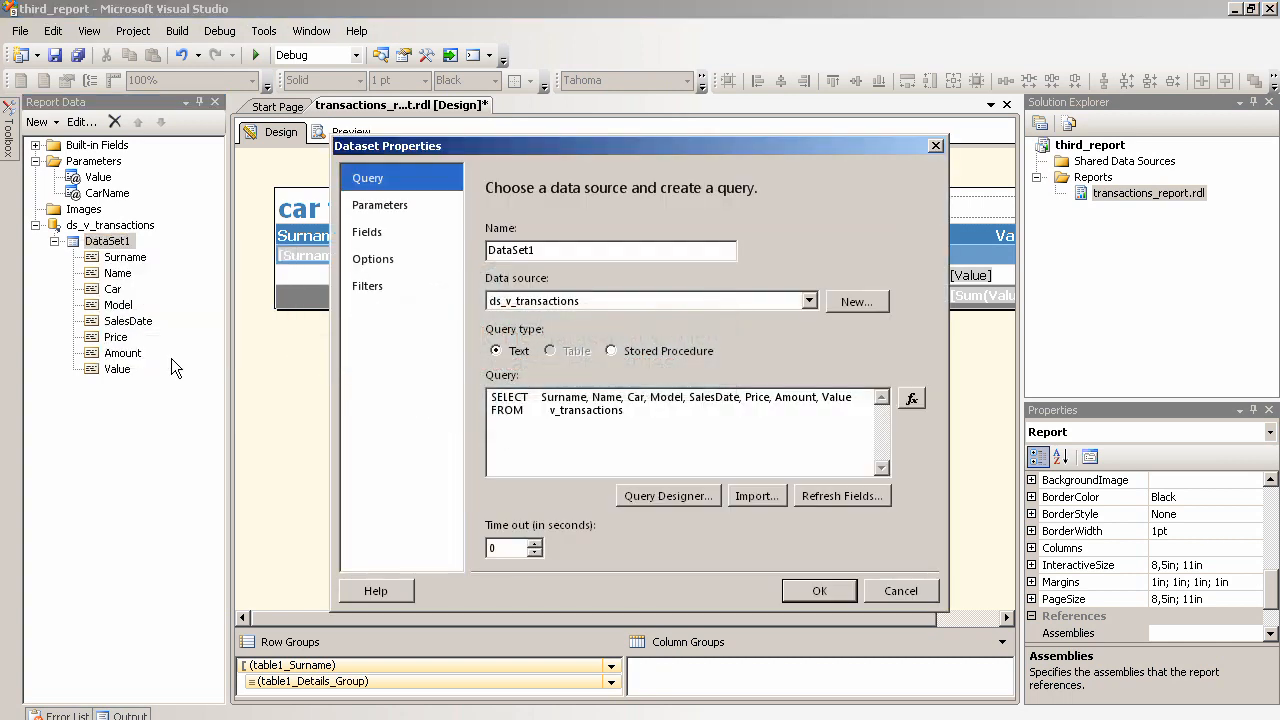
left_click(634, 413)
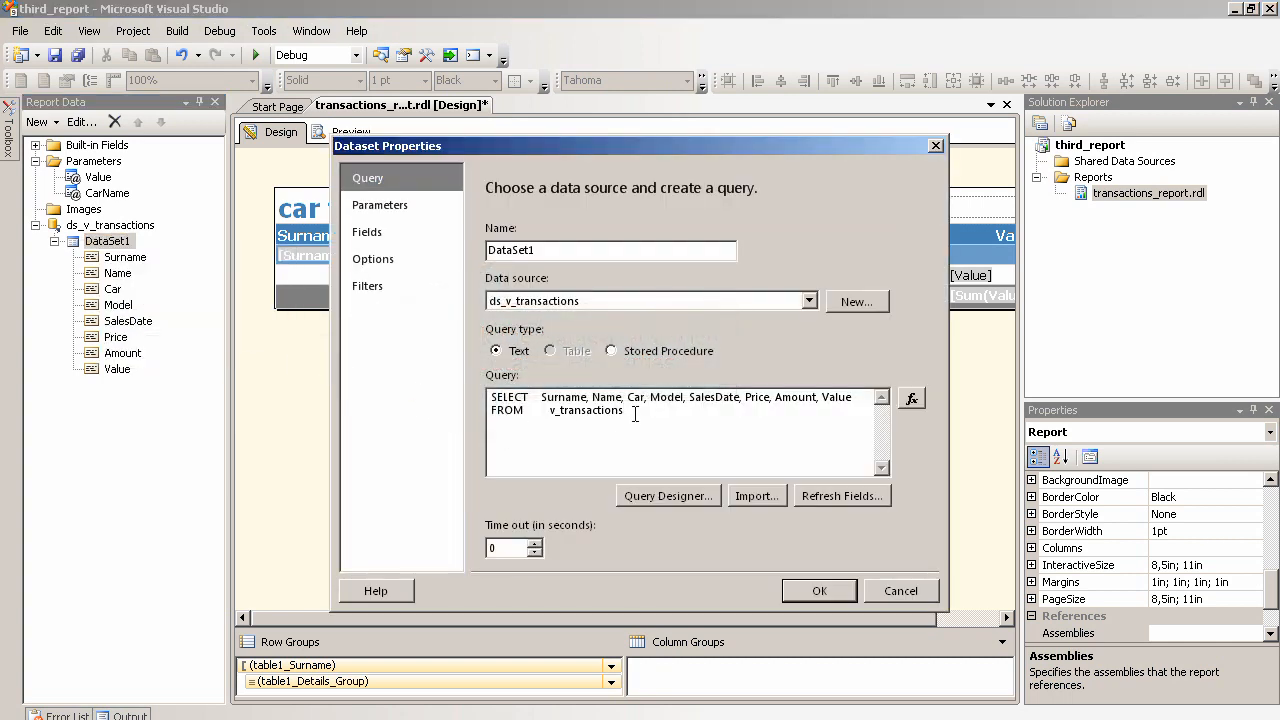
type("WHERE    ")
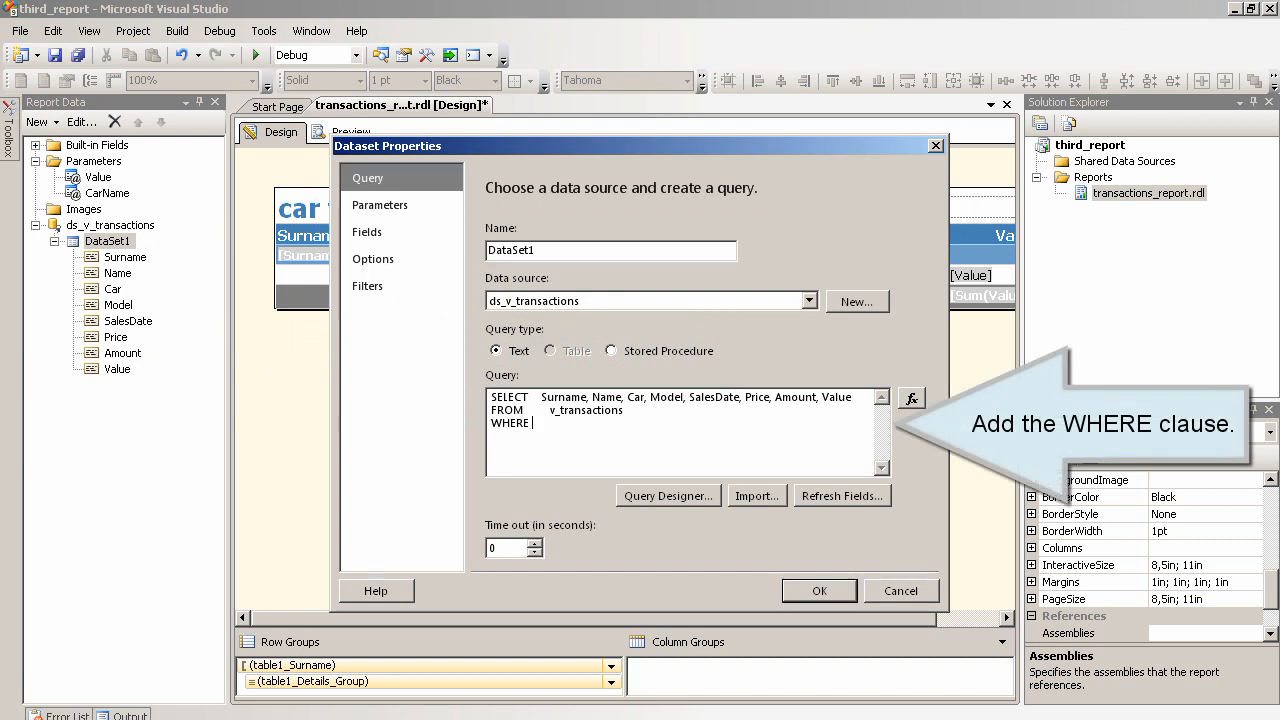
type("Car=@Car")
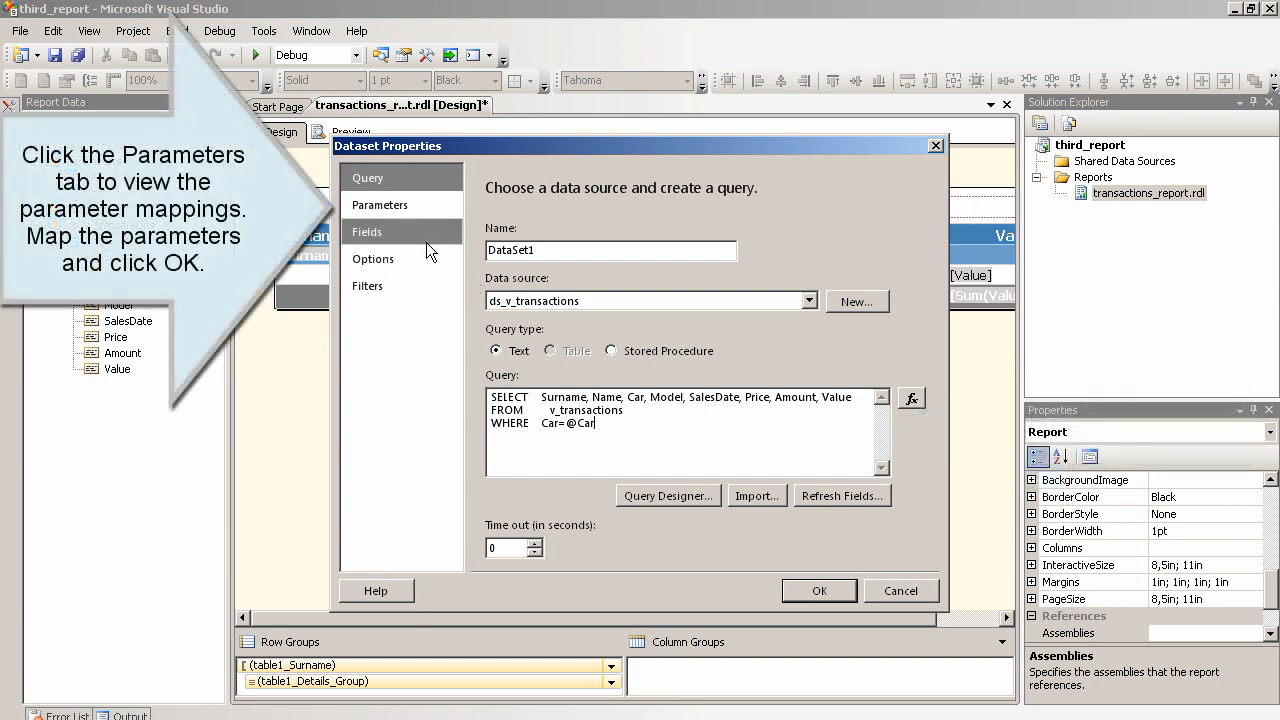
left_click(395, 206)
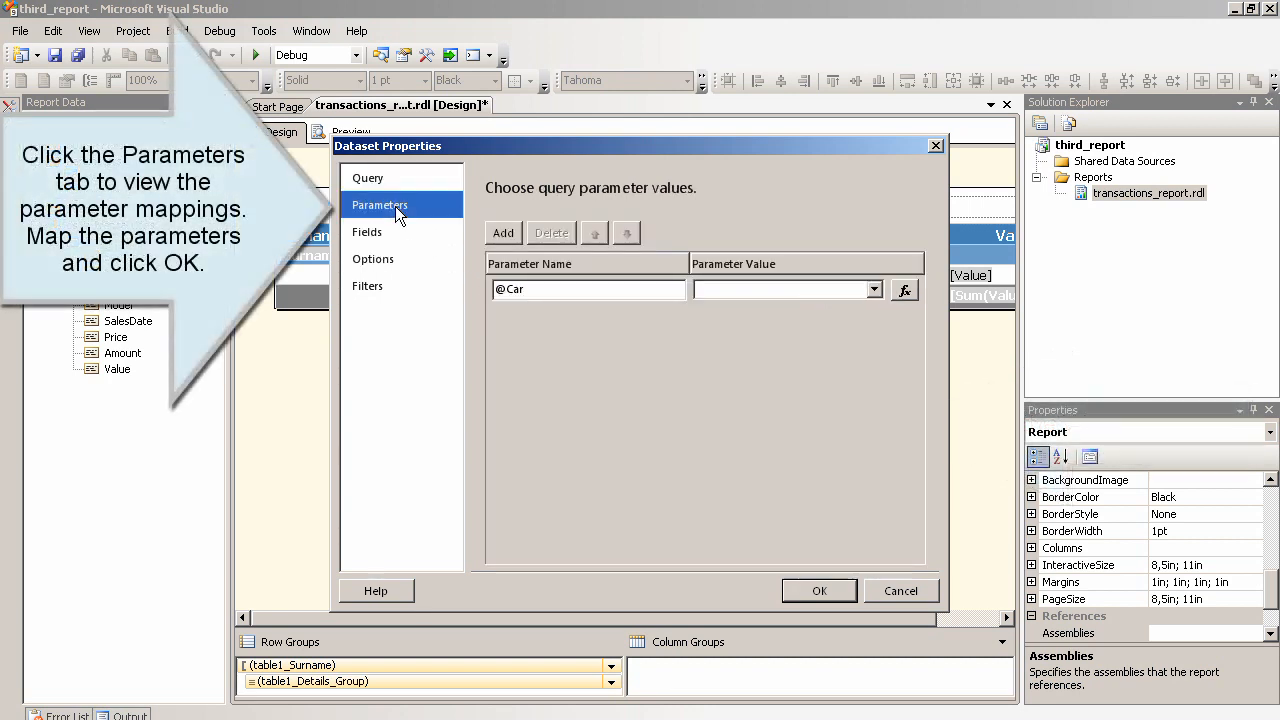
left_click(873, 289)
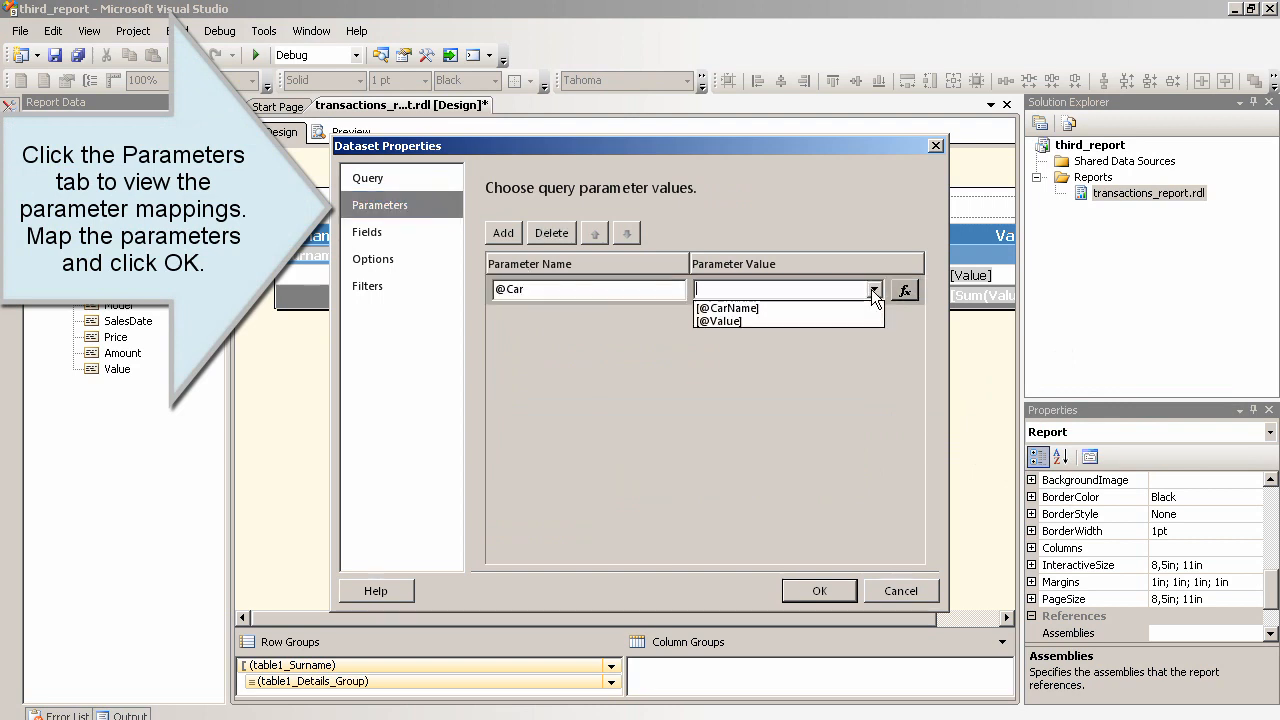
left_click(821, 307)
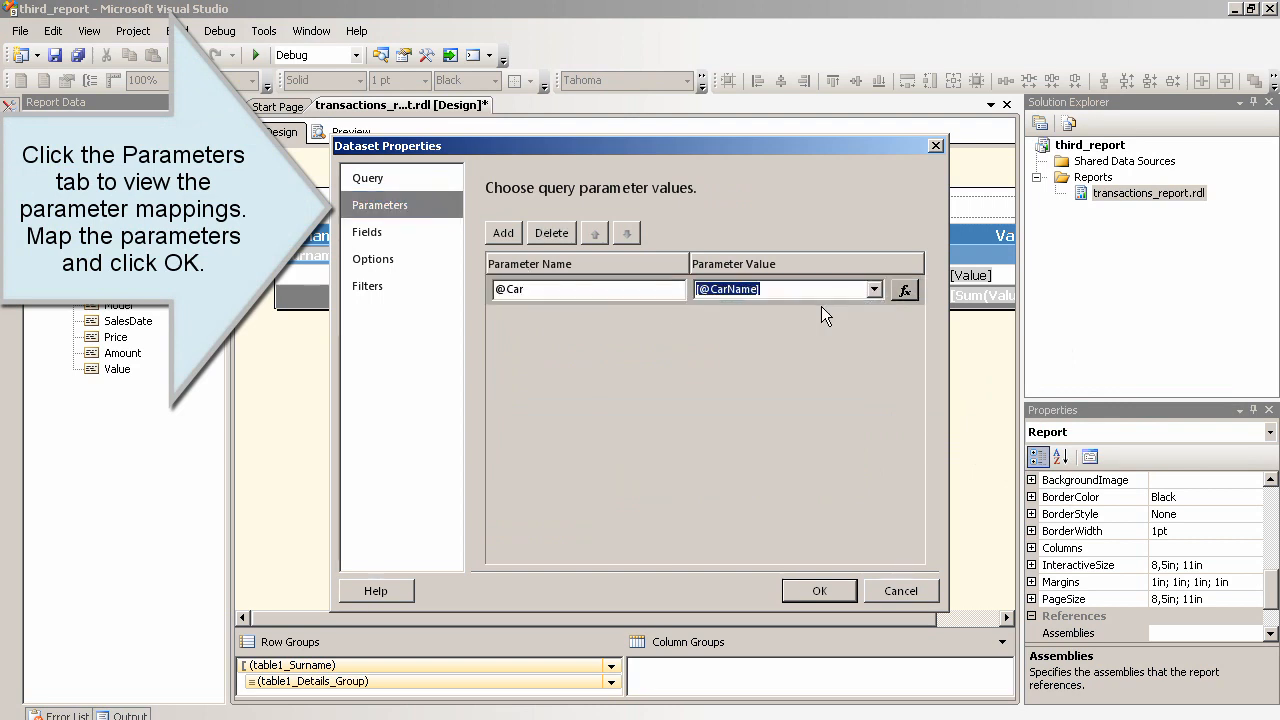
left_click(817, 592)
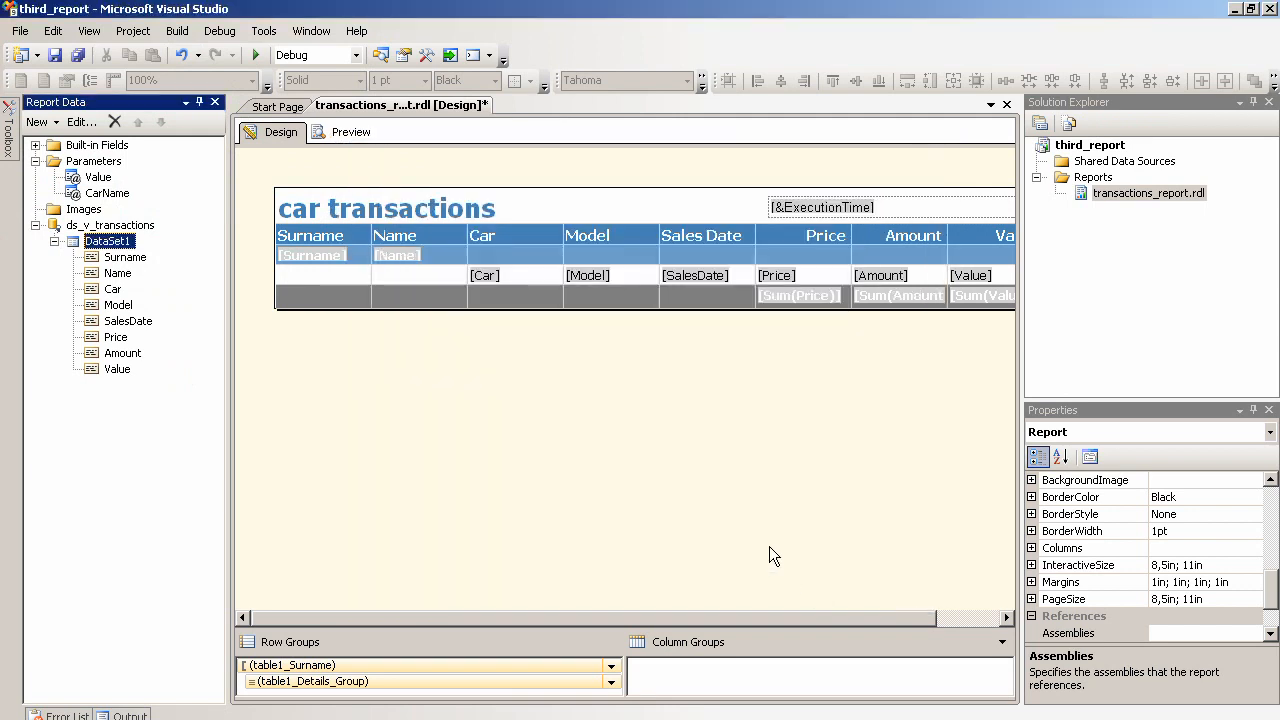
Step: Save all files and run the report with the default parameter values
left_click(20, 32)
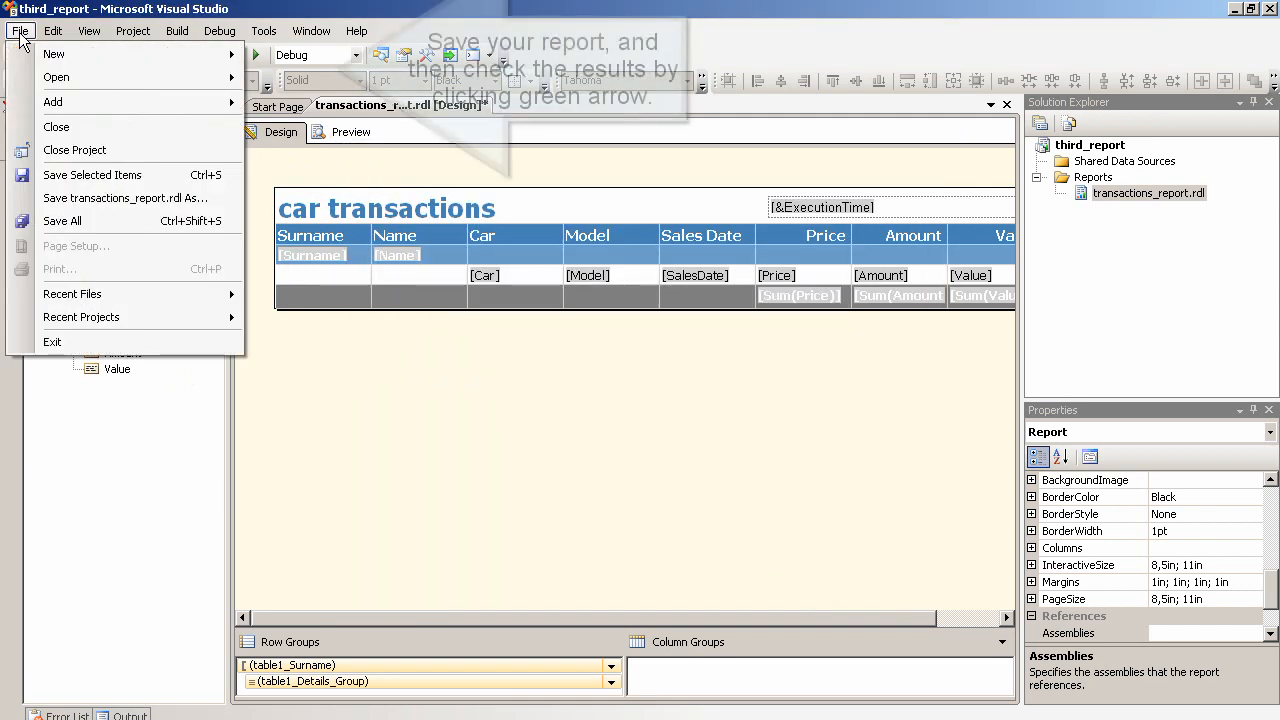
left_click(62, 221)
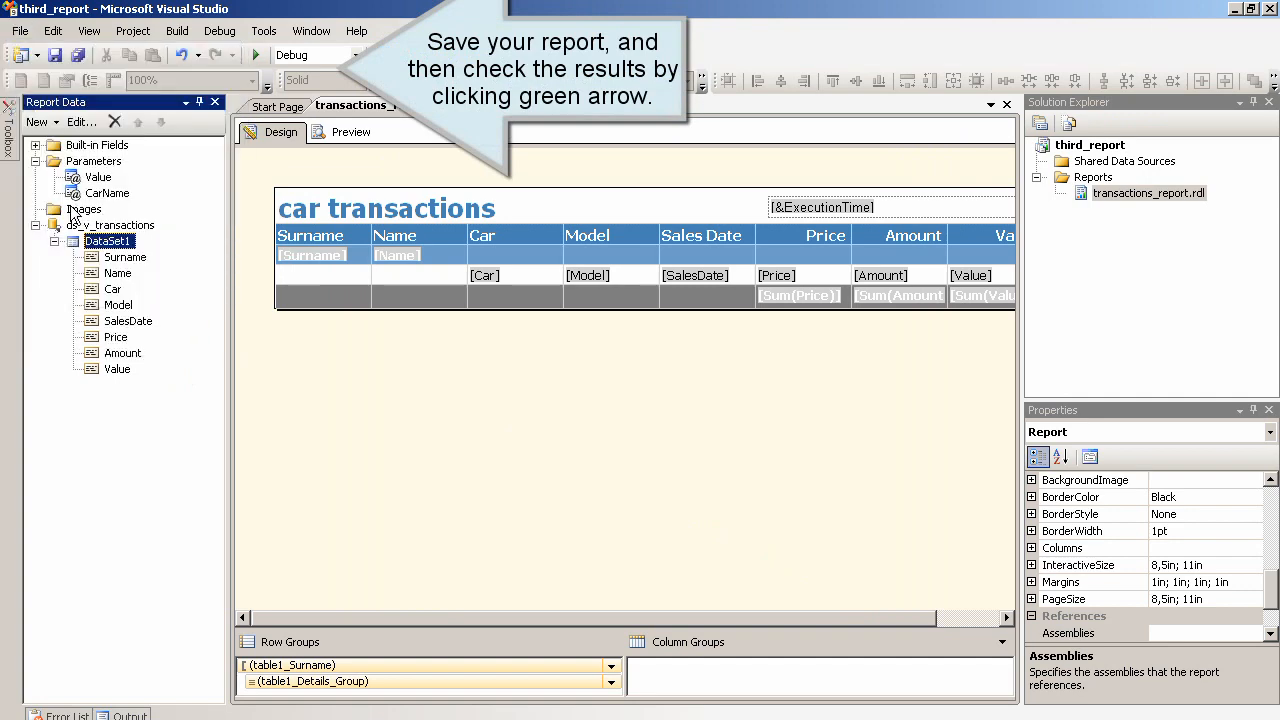
left_click(256, 55)
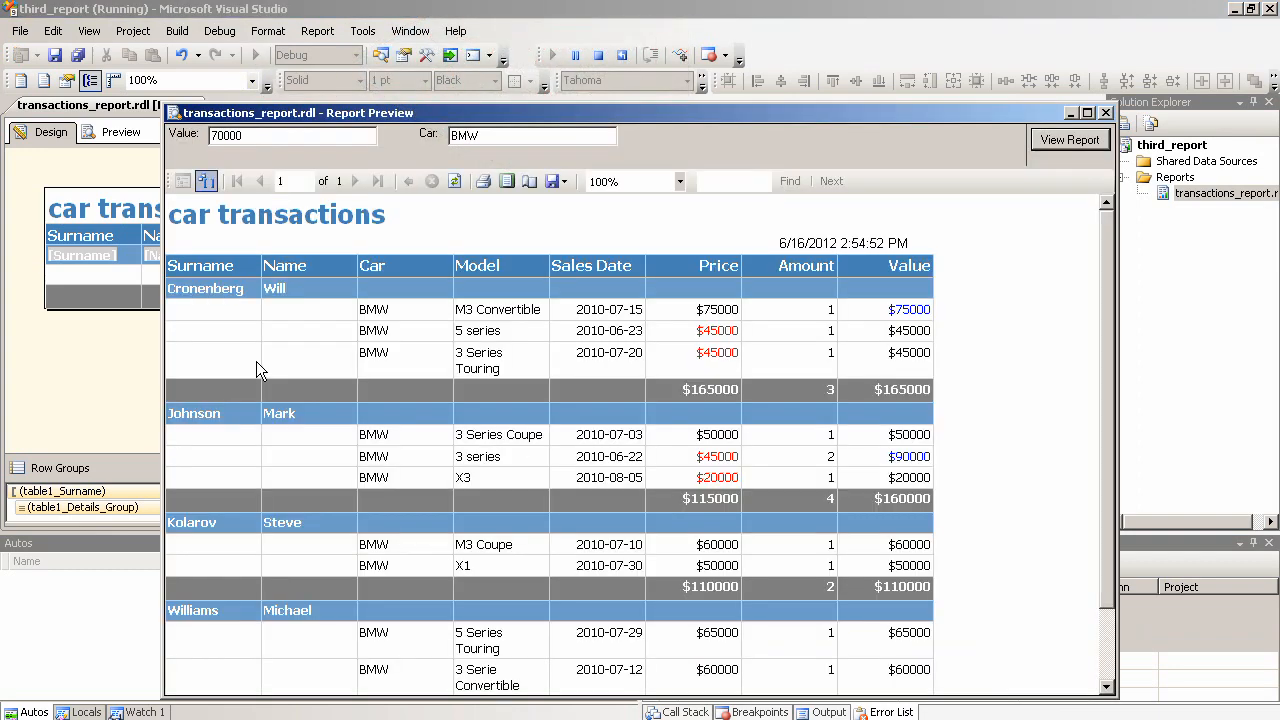
Step: View the report with the Car parameter set to Ferrari
left_click_drag(486, 136, 430, 140)
type("Ferrari")
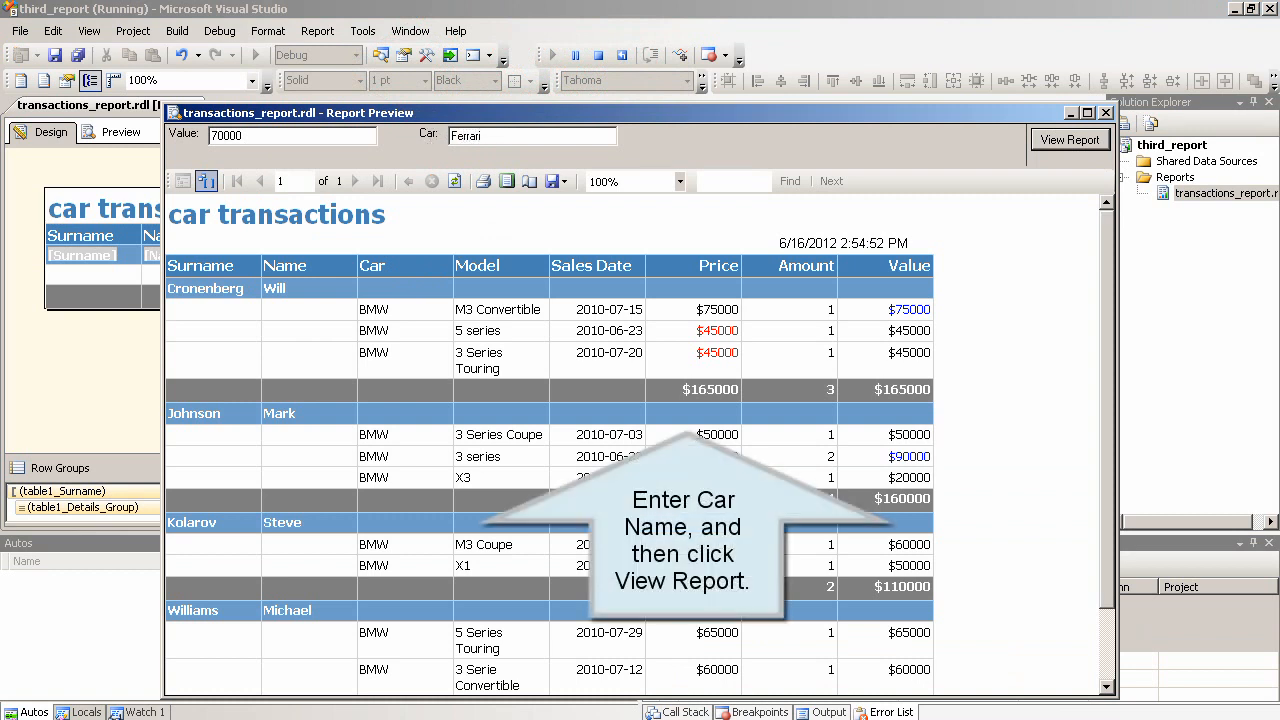
key("Return")
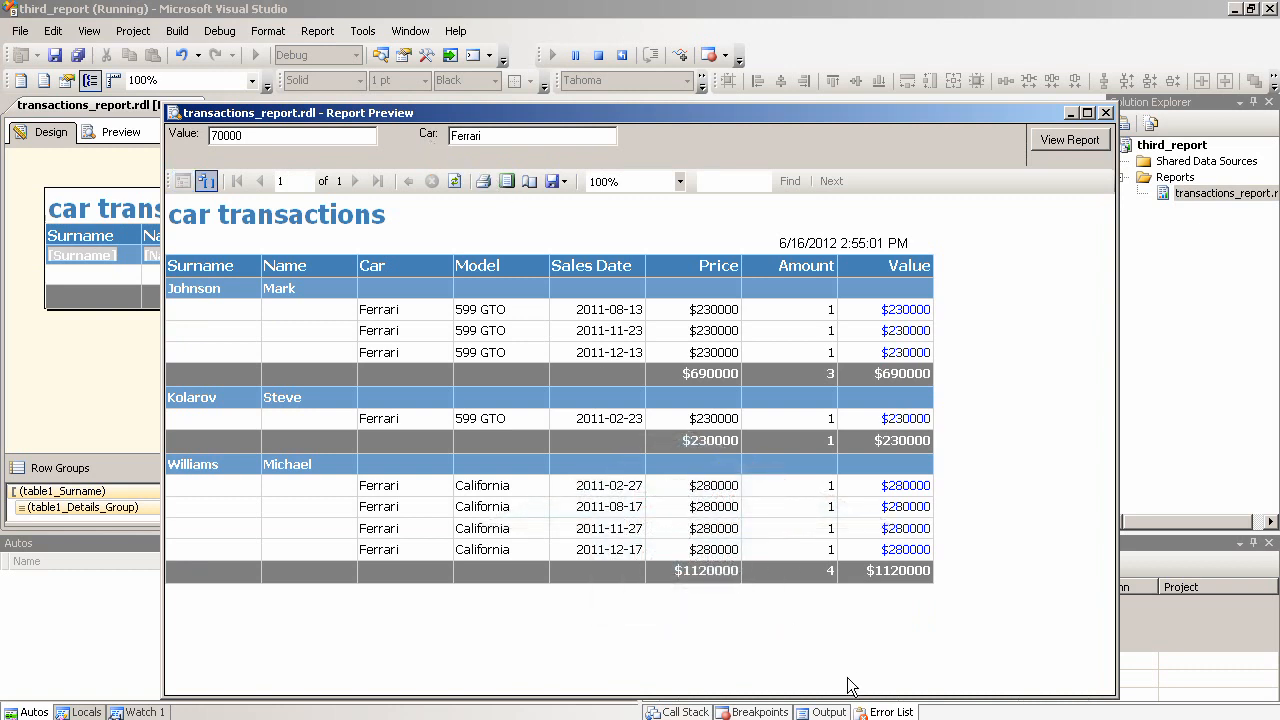
Step: View the report with the Car parameter set to Mercedes, and again with it set to Audi
double_click(489, 136)
type("Mercedes")
key("Return")
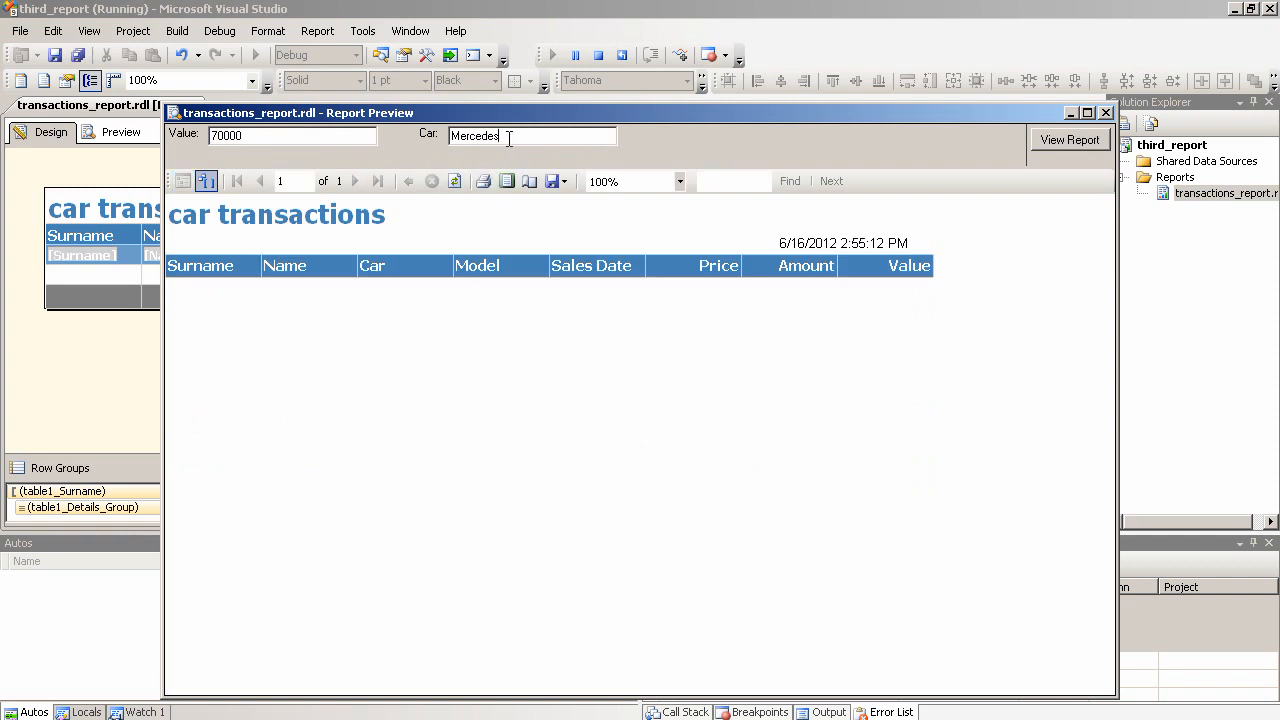
left_click_drag(509, 138, 444, 138)
type("Audi")
key("Return")
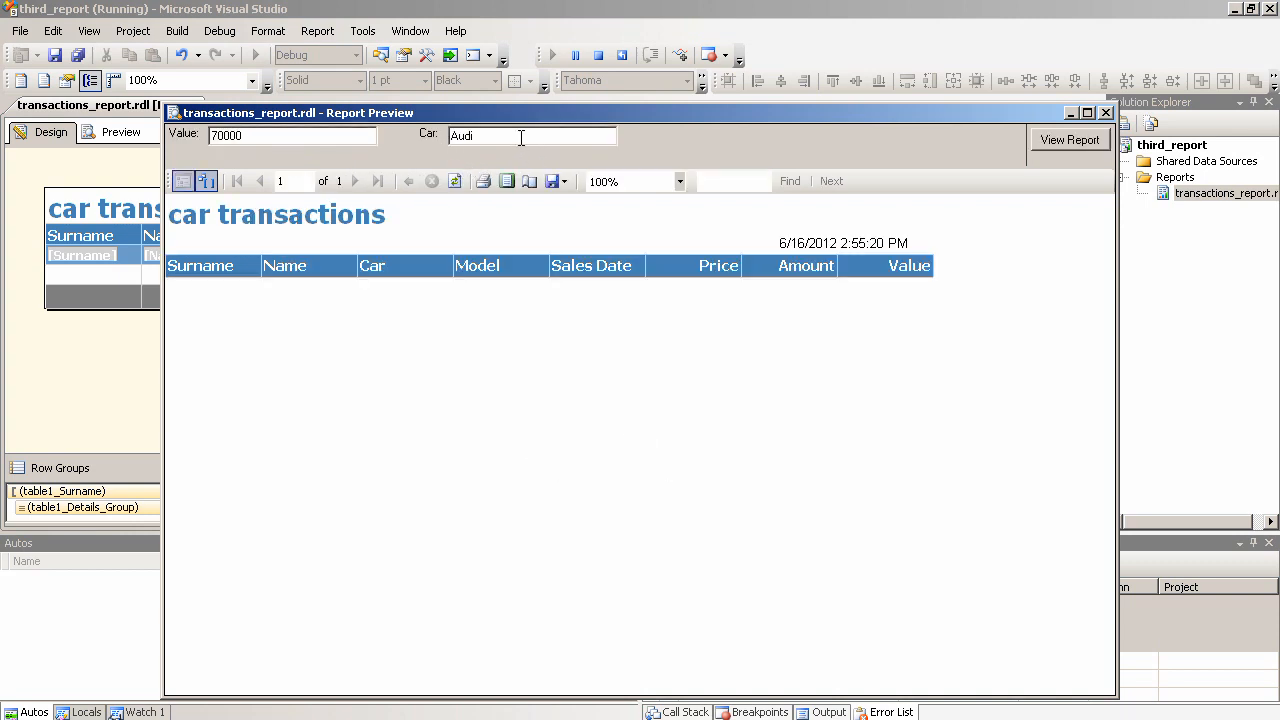
left_click(521, 137)
left_click_drag(521, 137, 450, 136)
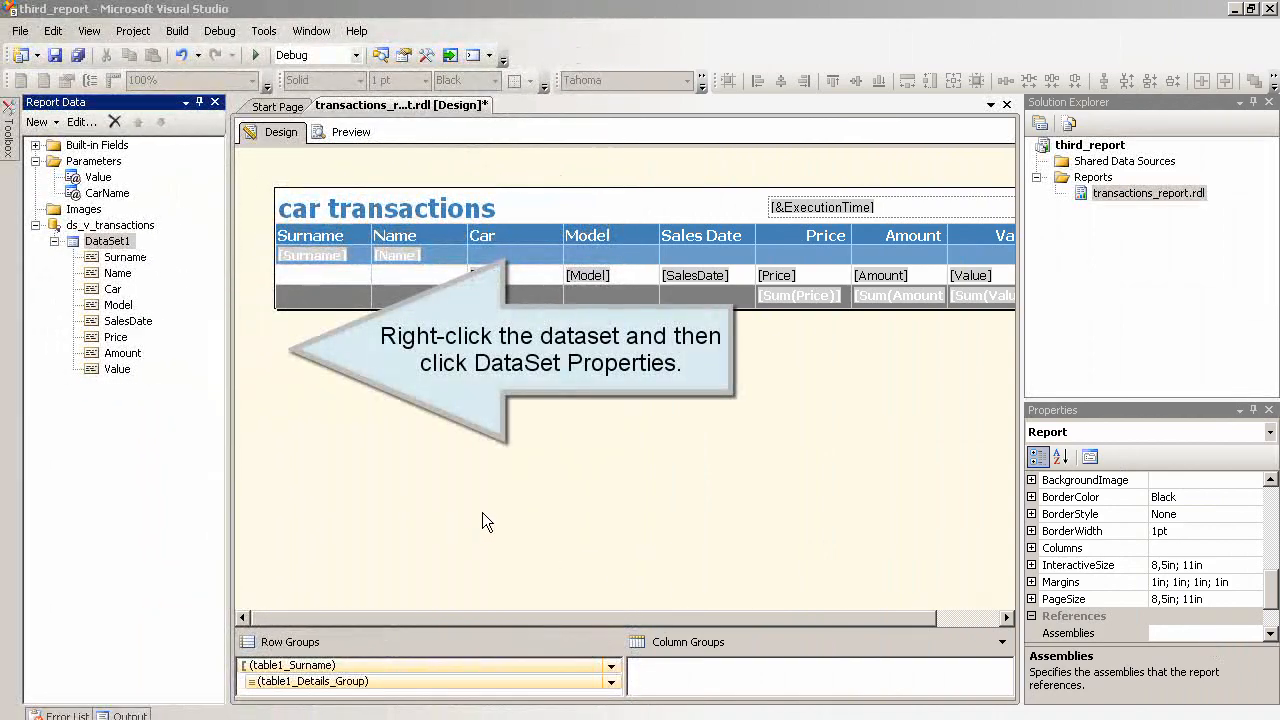
right_click(113, 241)
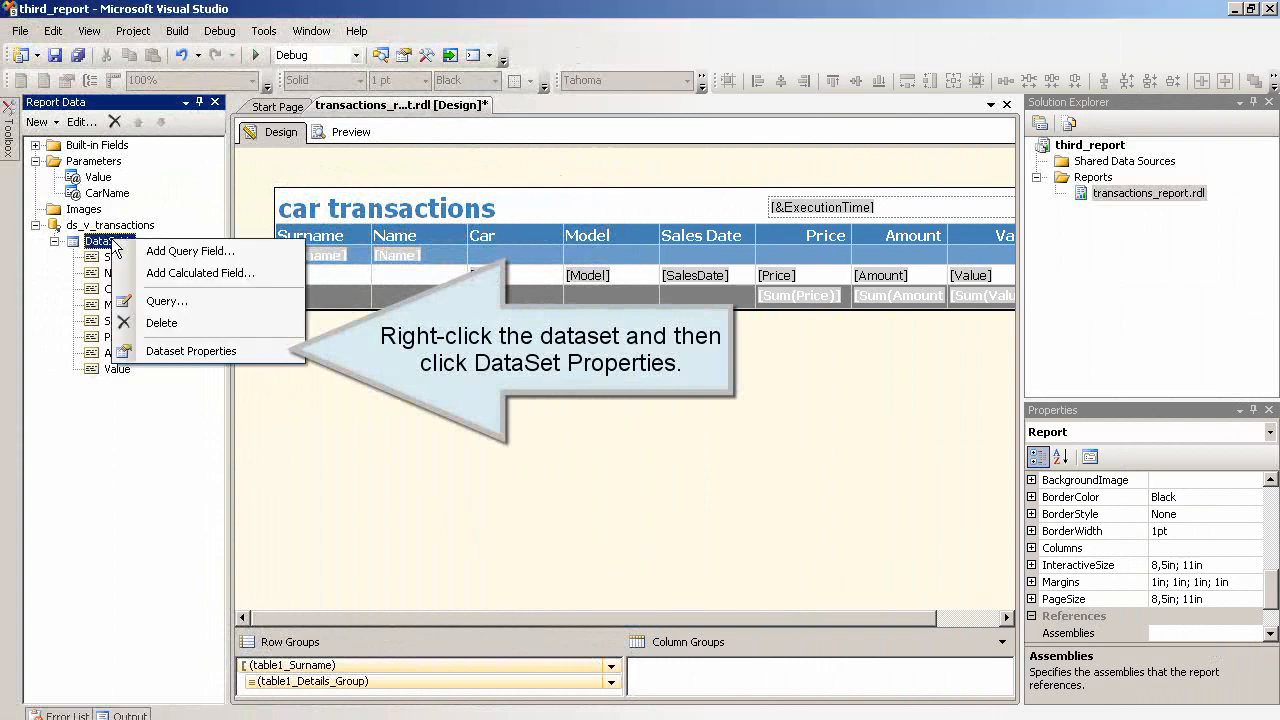
left_click(152, 352)
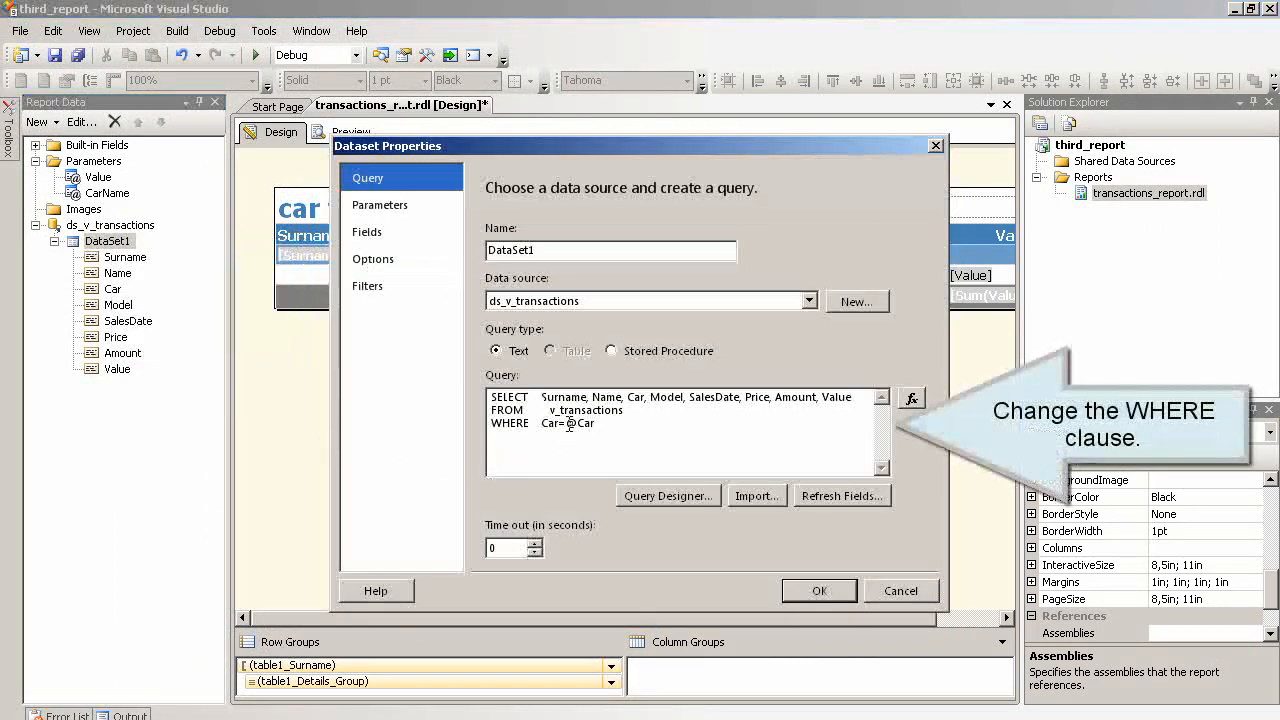
key("BackSpace")
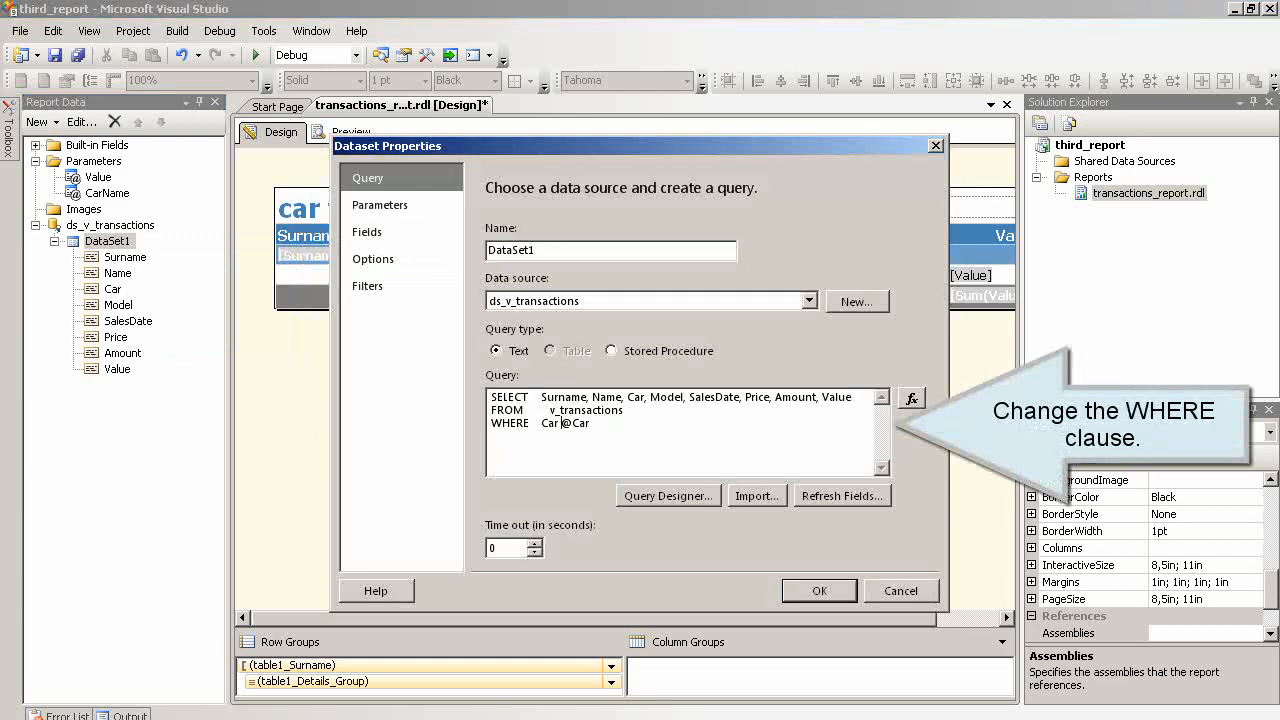
type("IN (")
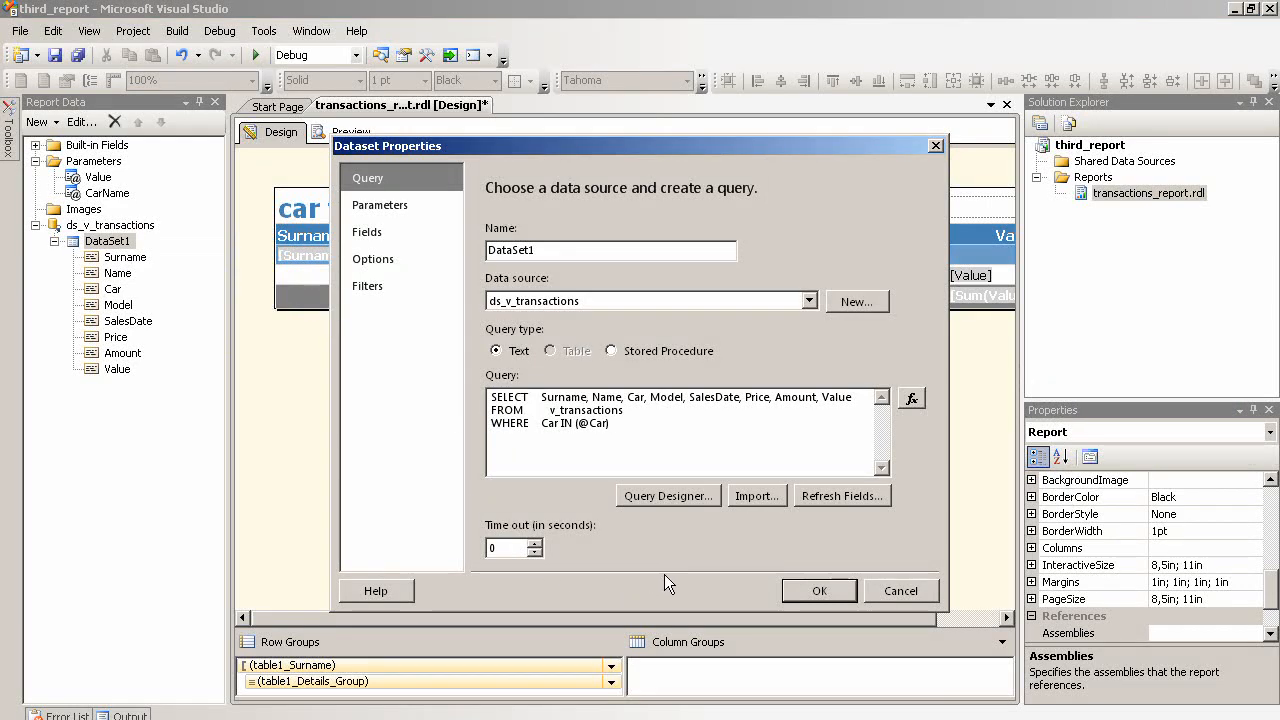
left_click(818, 591)
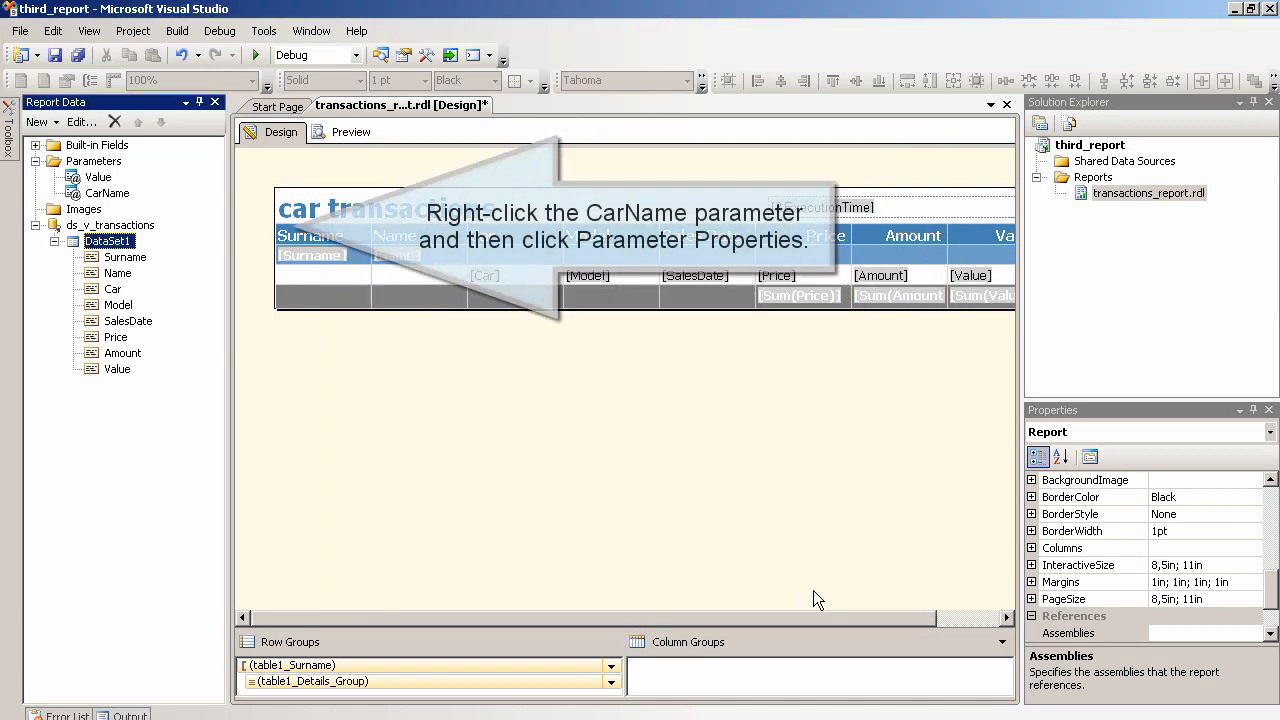
Step: Allow multiple values for the CarName report parameter and apply the parameter properties
right_click(114, 198)
left_click(194, 237)
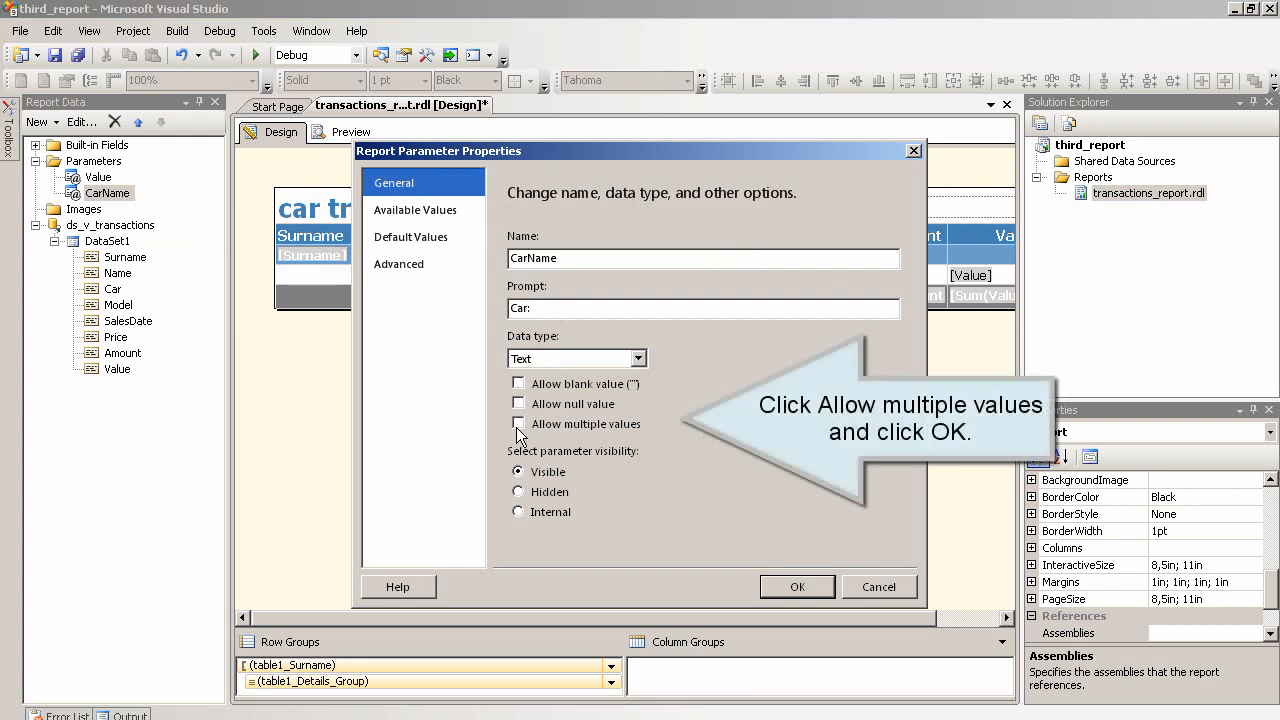
left_click(519, 425)
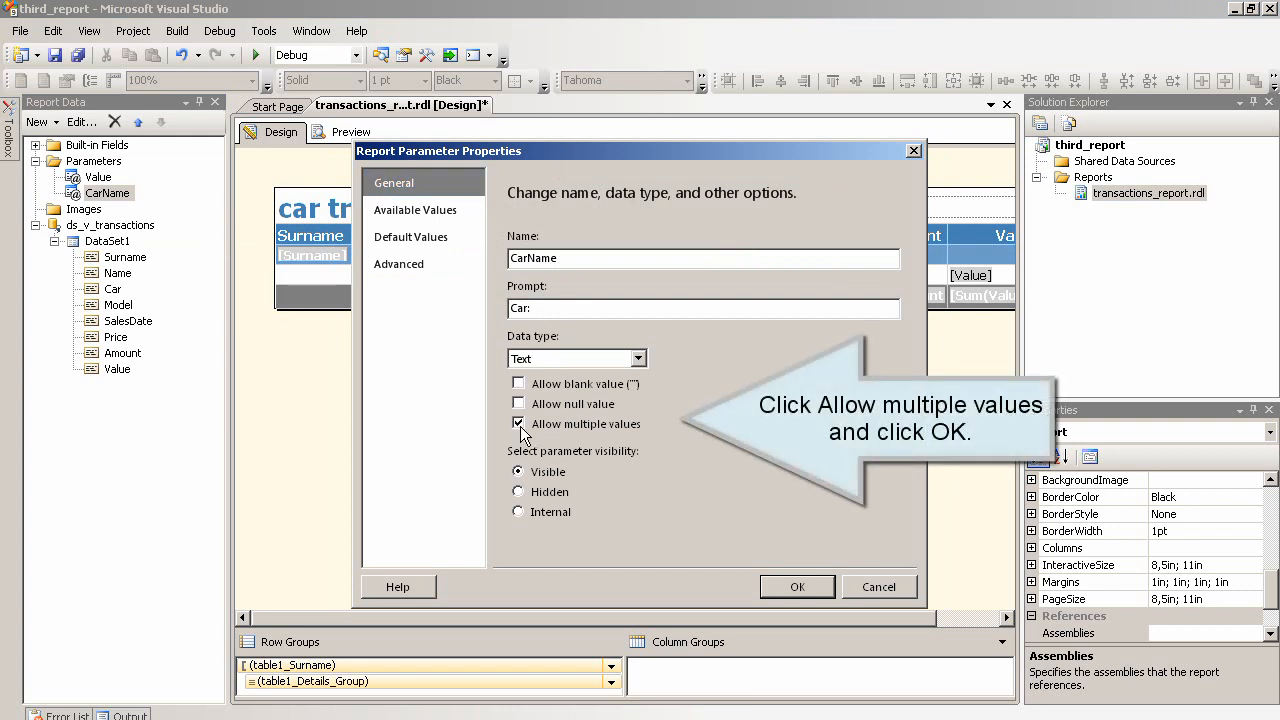
left_click(787, 588)
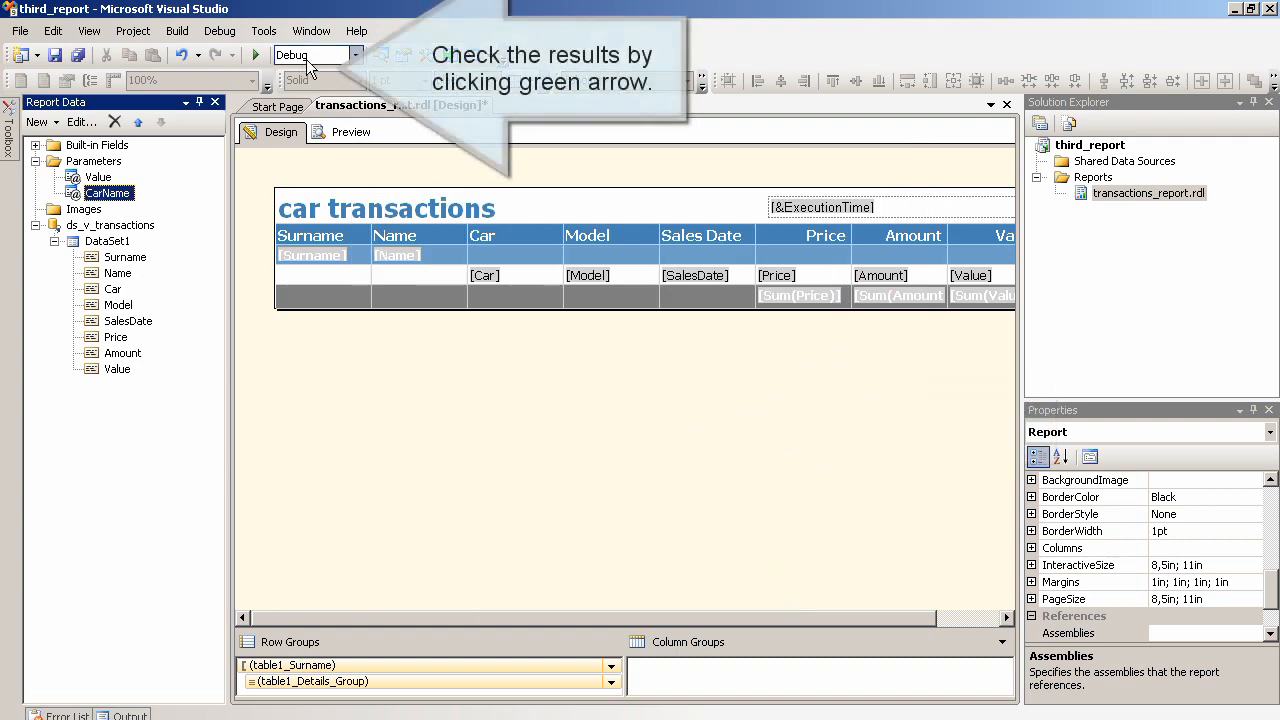
Step: Run the report and view it with the Car parameter set to BMW, Maserati, Ferrari and Toyota
left_click(256, 55)
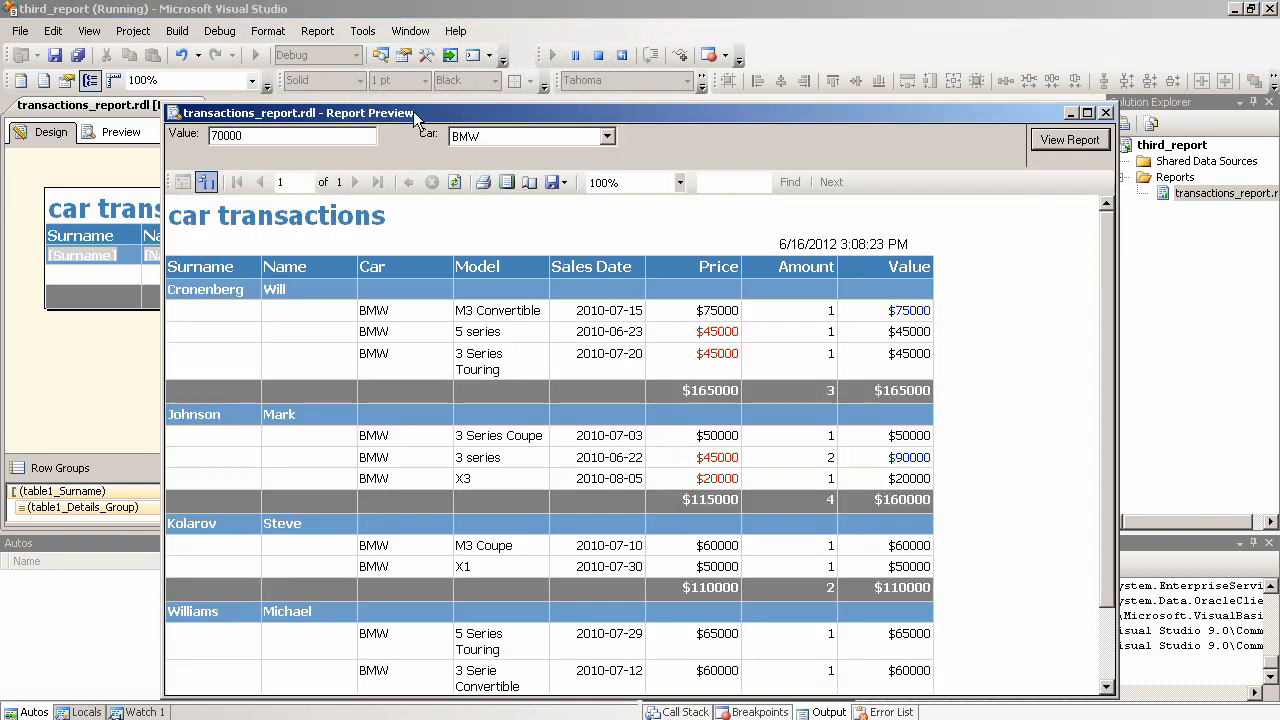
left_click(607, 138)
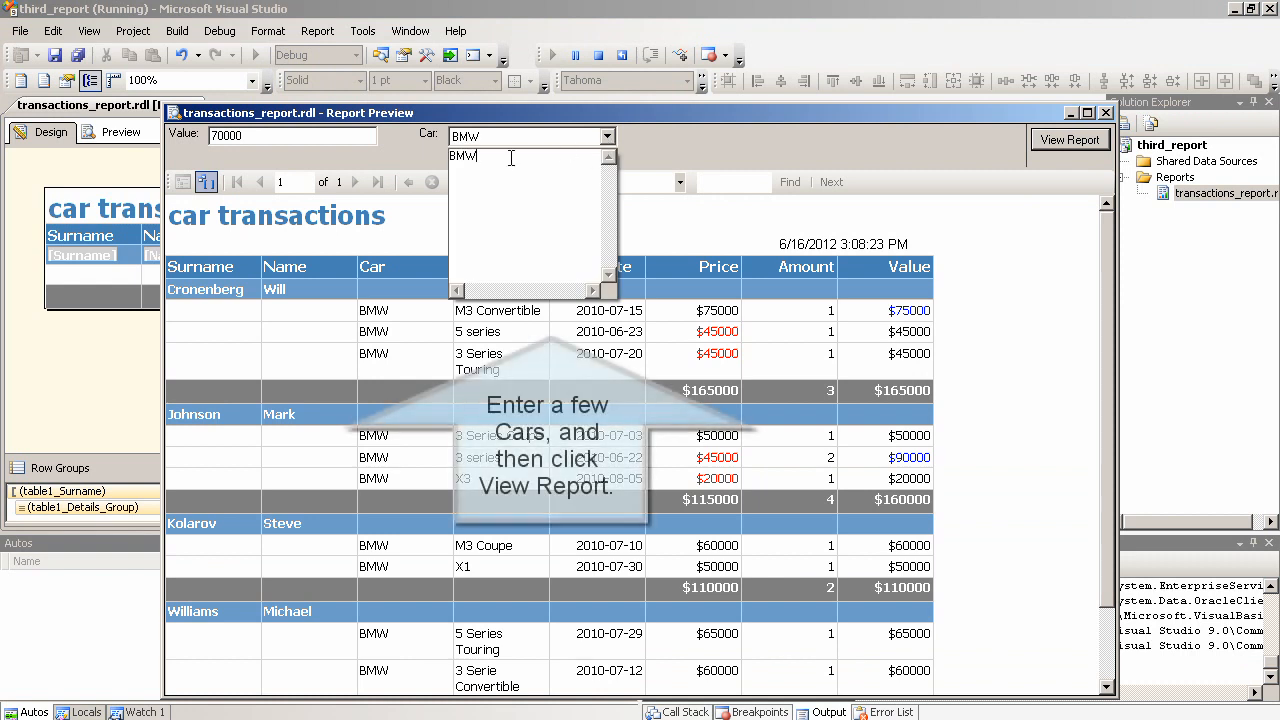
type("Maser")
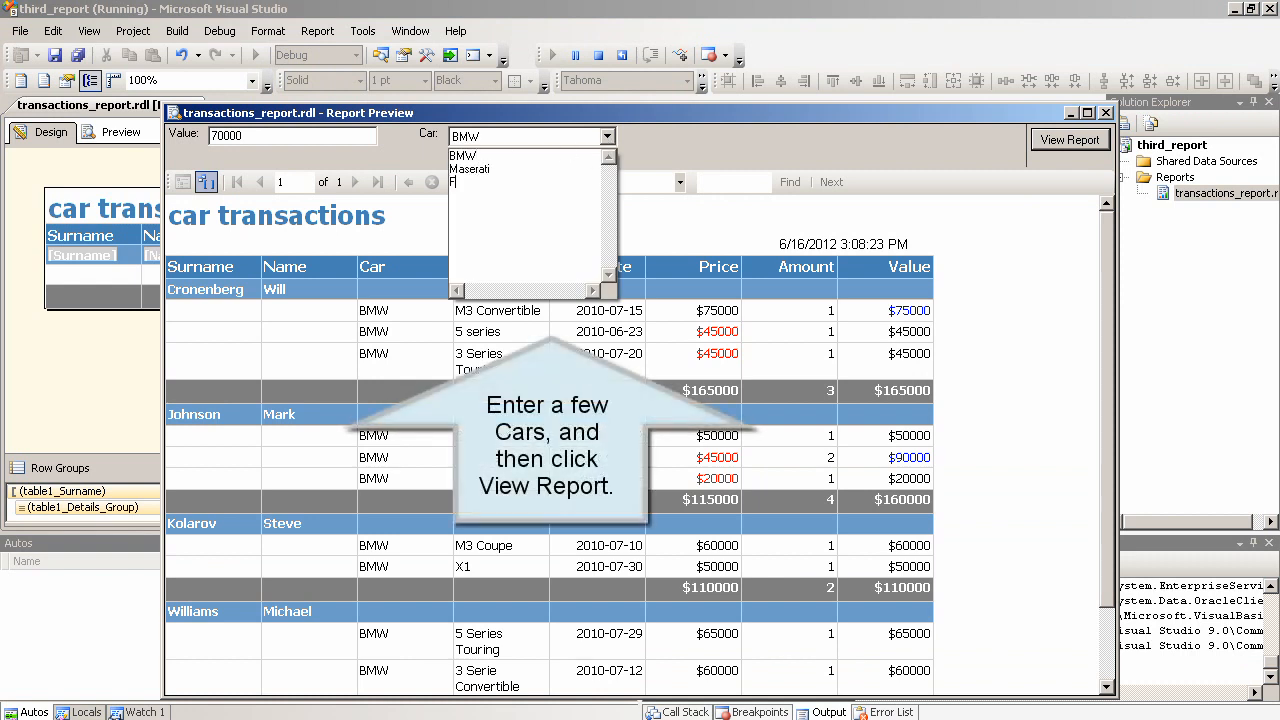
type("ati")
key("Return")
type("Ferrari ")
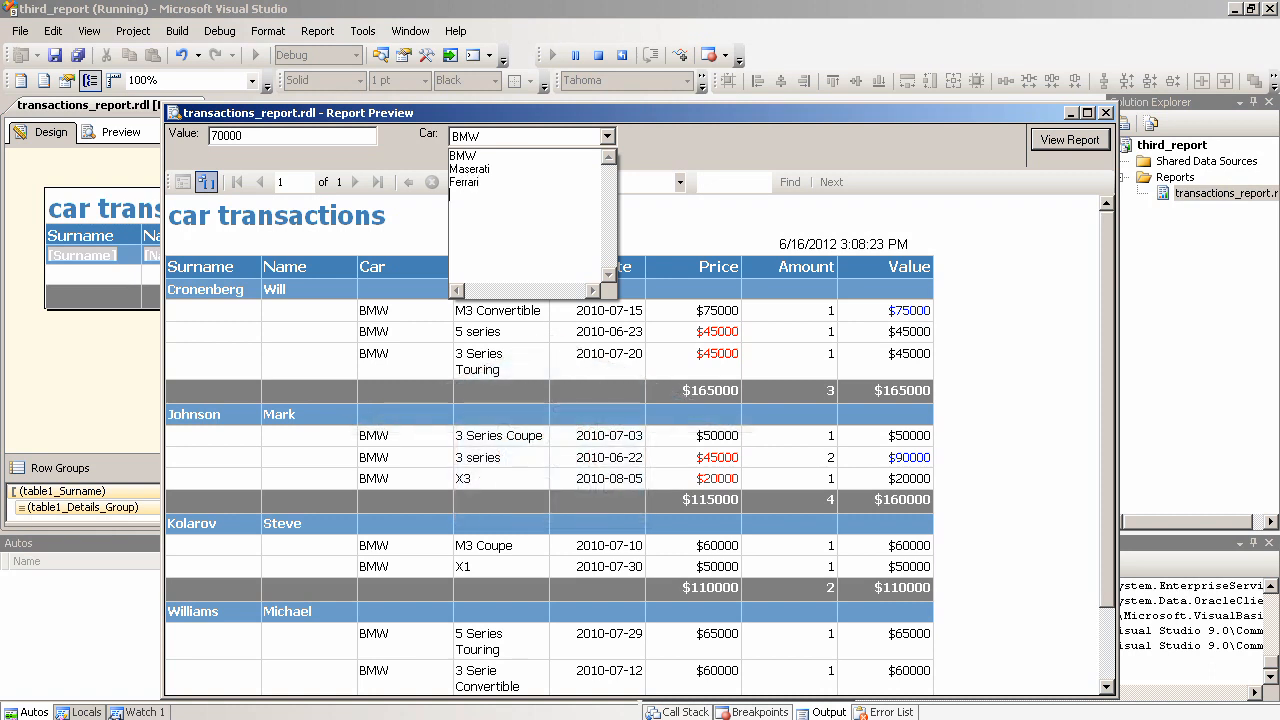
type("Toyota")
left_click(1068, 140)
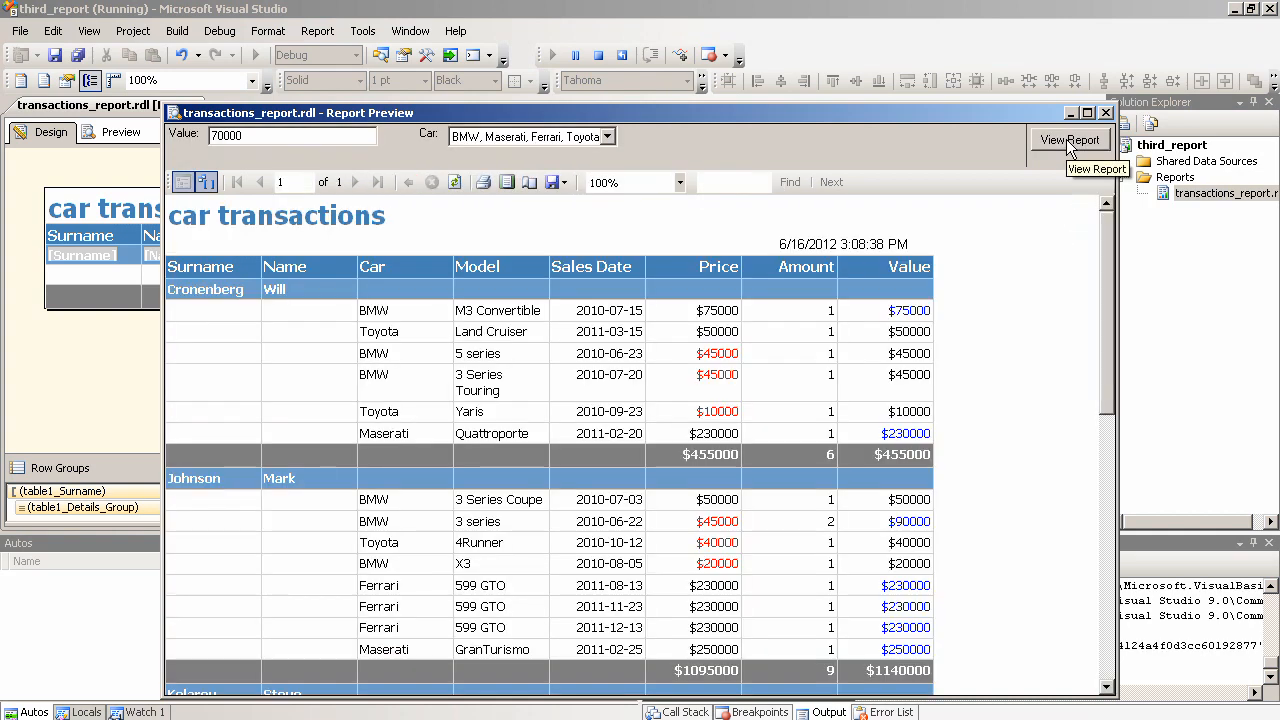
left_click_drag(1105, 263, 1093, 210)
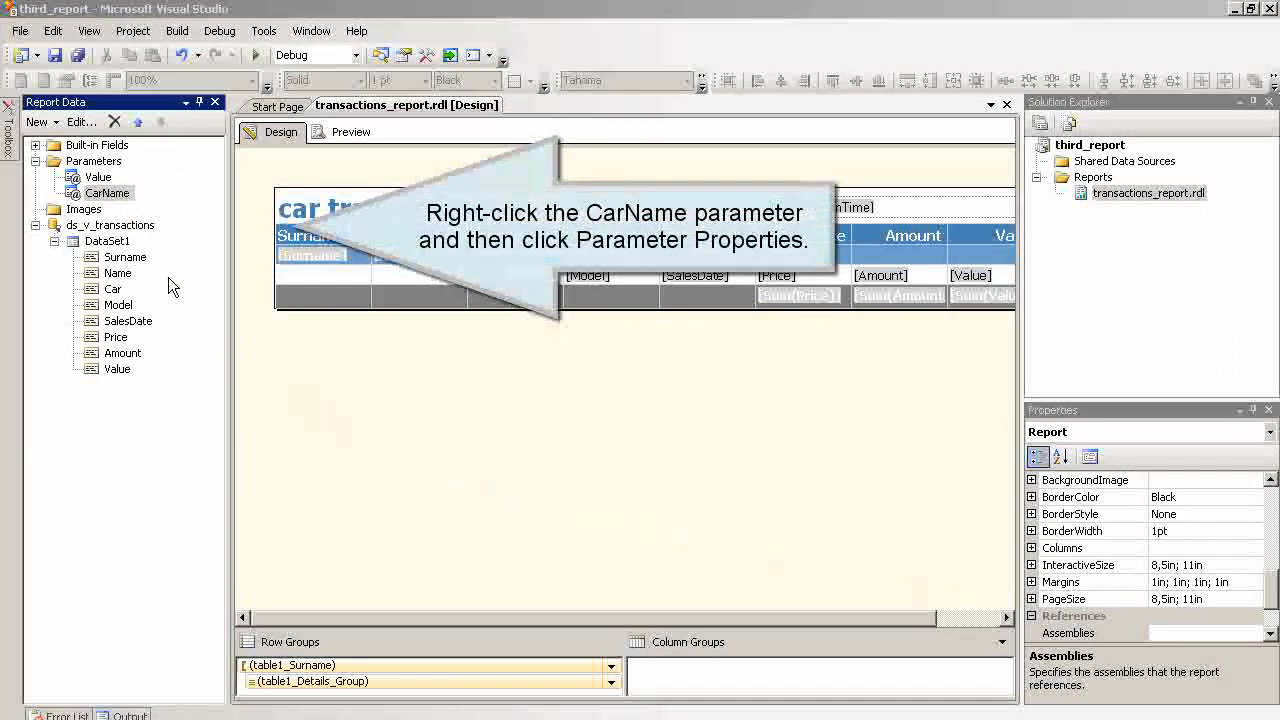
Step: Switch the CarName parameter's available values to specified values and add BMW as label and value
right_click(120, 193)
left_click(145, 238)
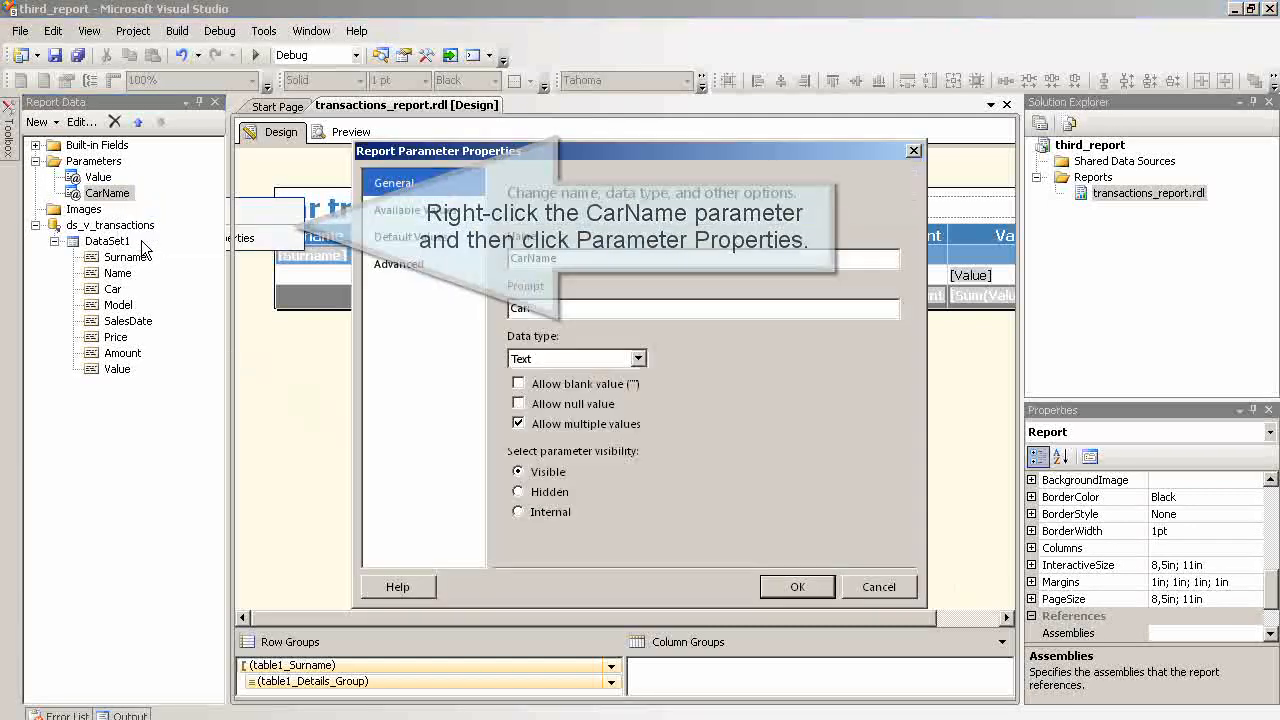
left_click(414, 211)
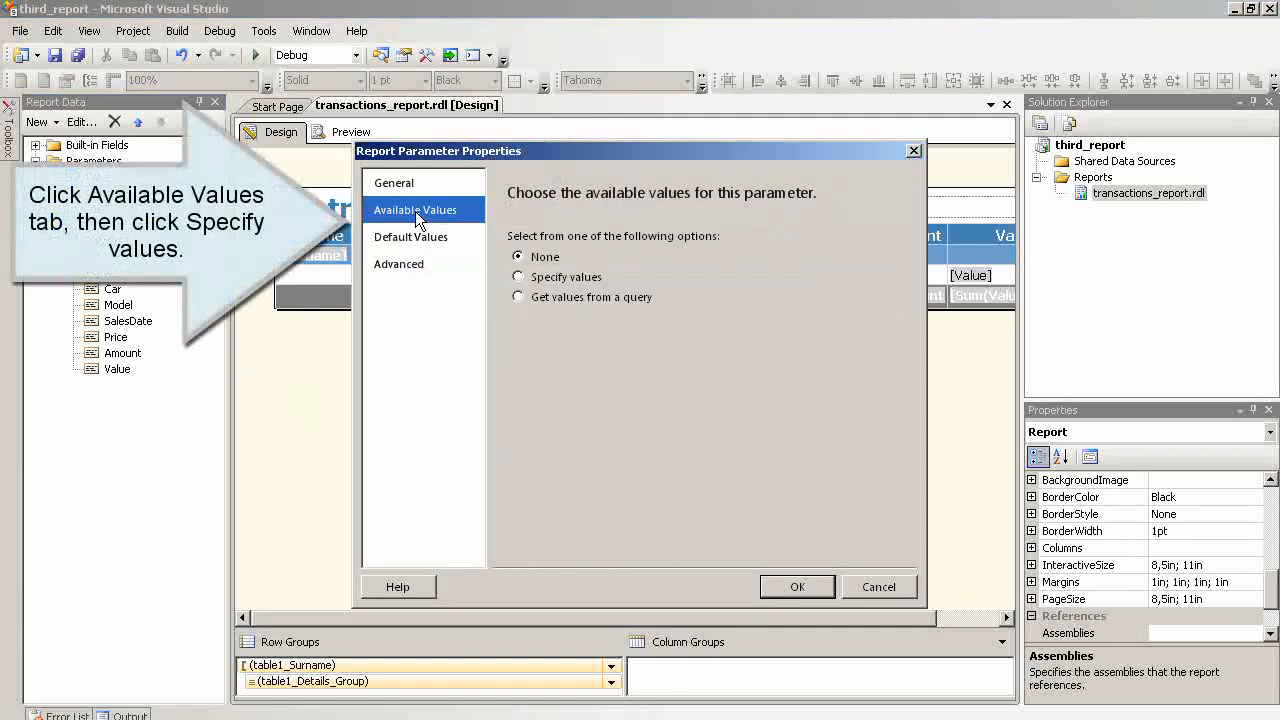
left_click(541, 274)
left_click(527, 341)
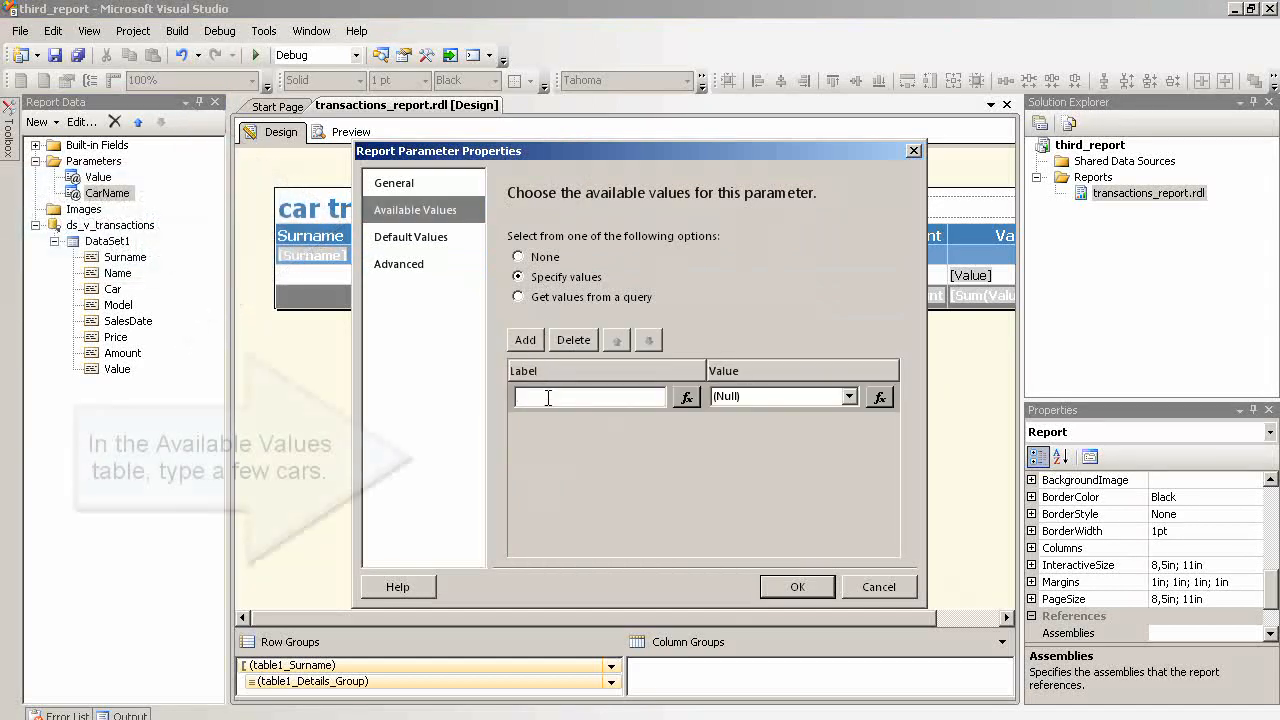
type("BMW")
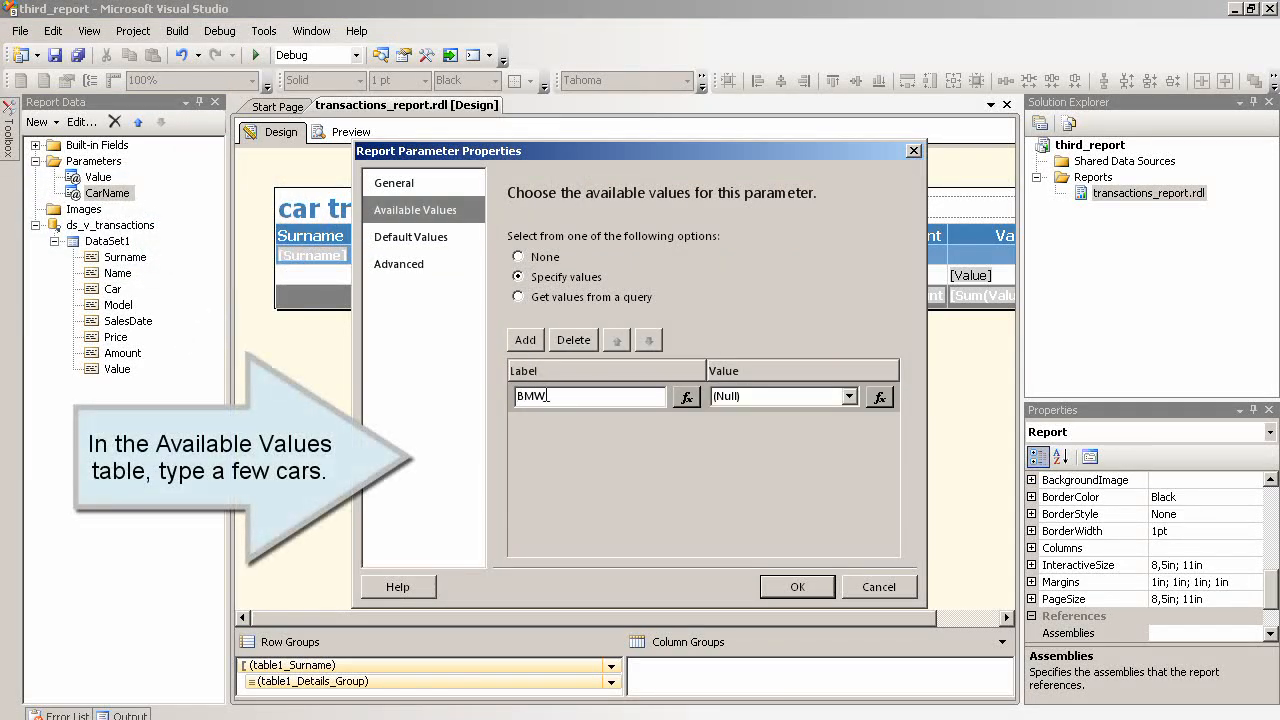
key("Tab")
type("BMW")
Step: Add Ferrari and Maserati to CarName's available values, using each car name as both label and value
left_click(527, 339)
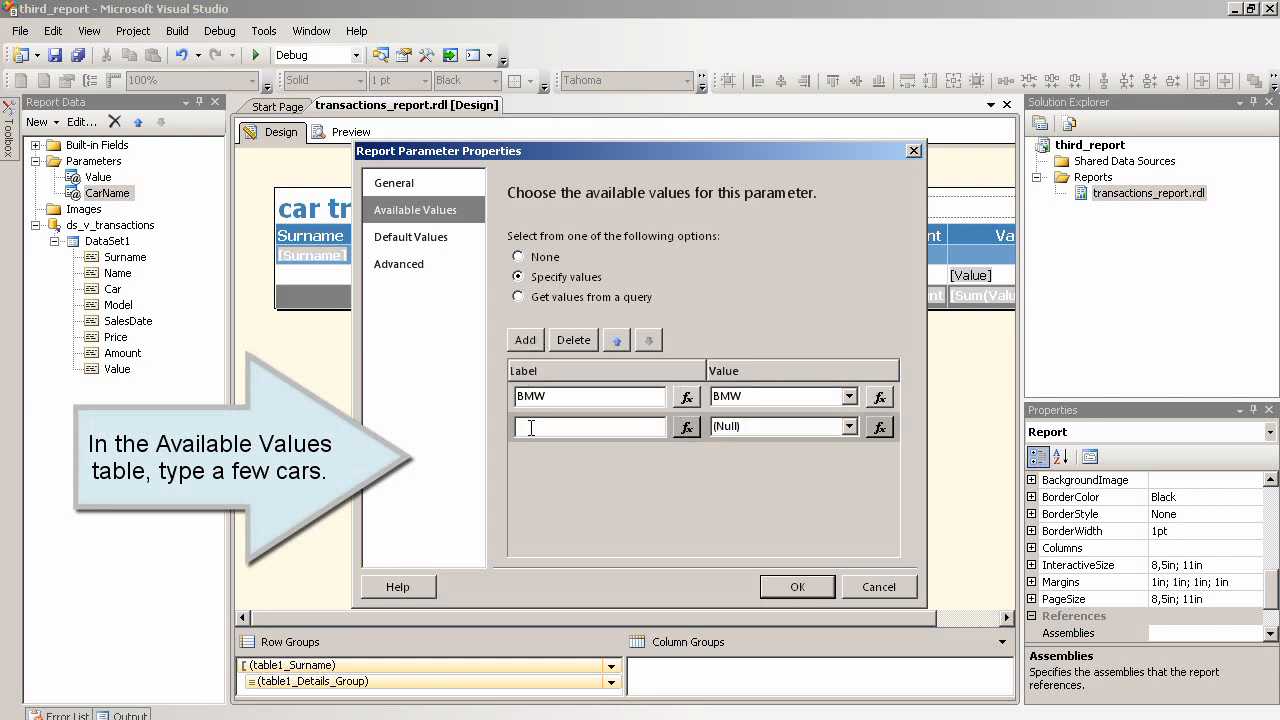
type("Ferrari")
key("Tab")
type("Ferrar")
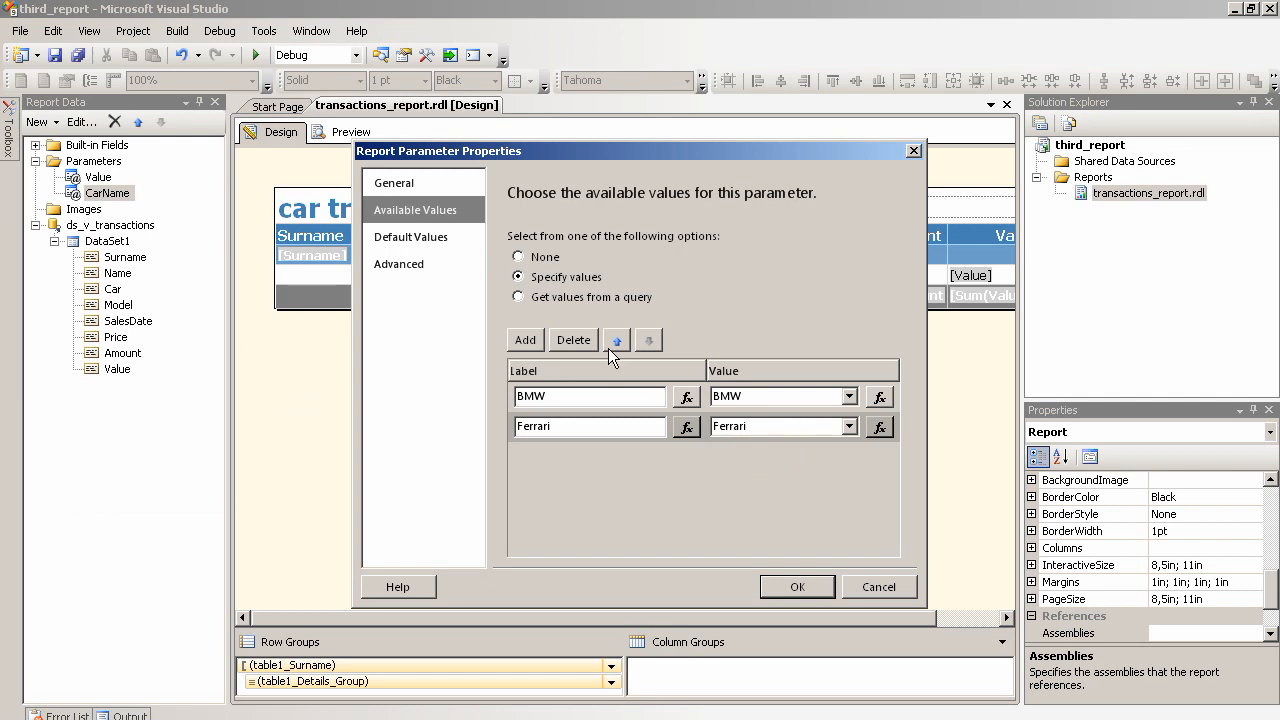
left_click(524, 341)
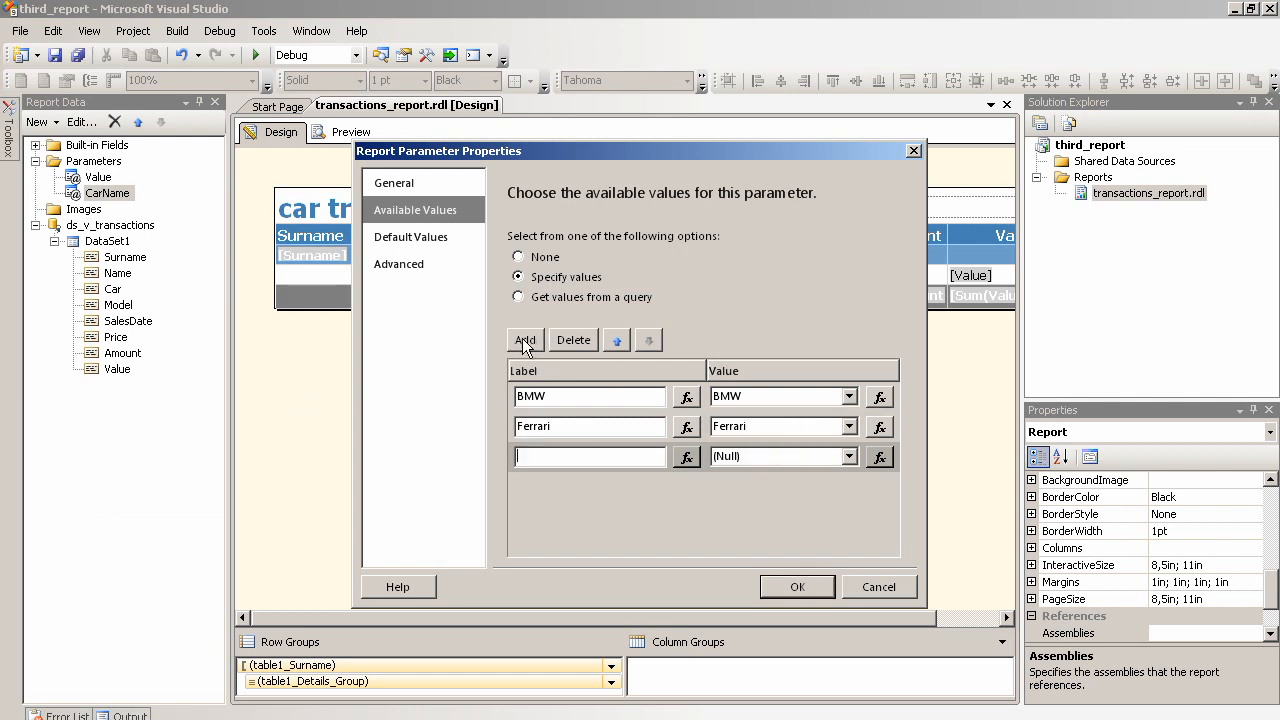
type("Maserati")
left_click(777, 456)
type("Maser")
Step: Add Toyota as label and value to CarName's available values and apply the parameter properties
left_click(525, 340)
type("T")
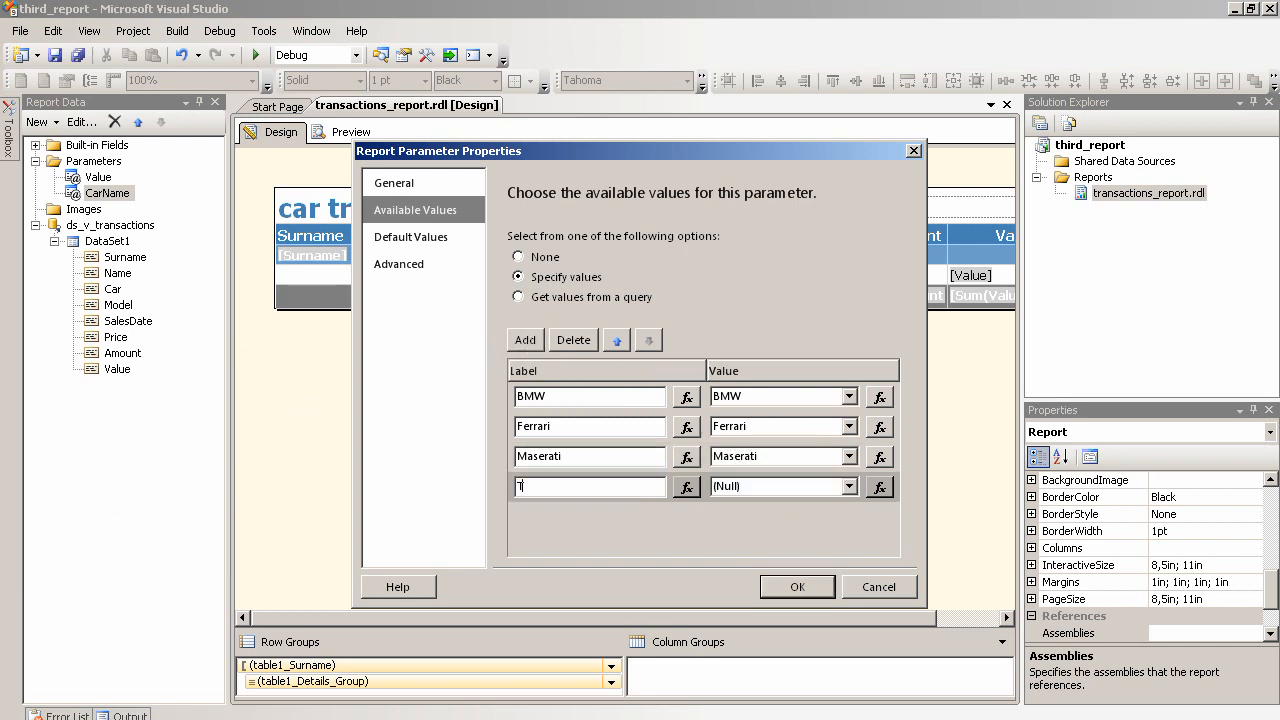
type("oyota")
left_click(758, 486)
type("Toy")
left_click(798, 587)
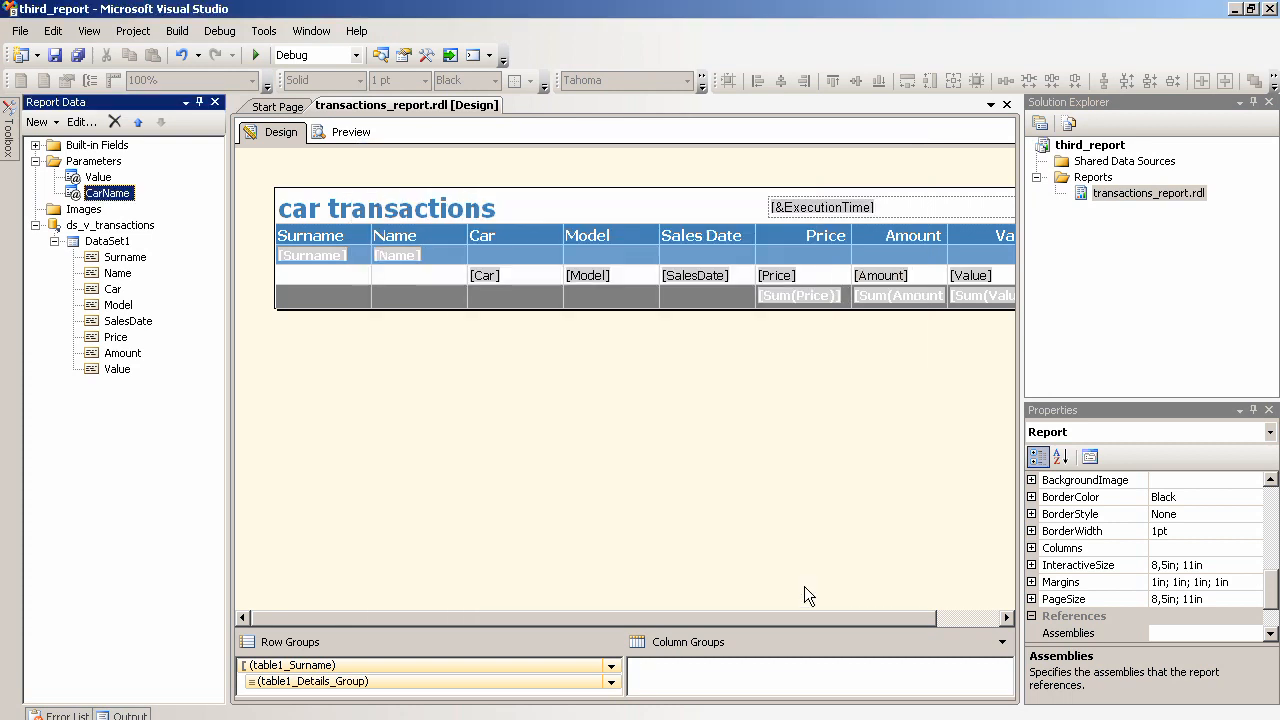
Step: Save the report files and run the report with the default parameter values
left_click(20, 31)
left_click(50, 220)
left_click(256, 54)
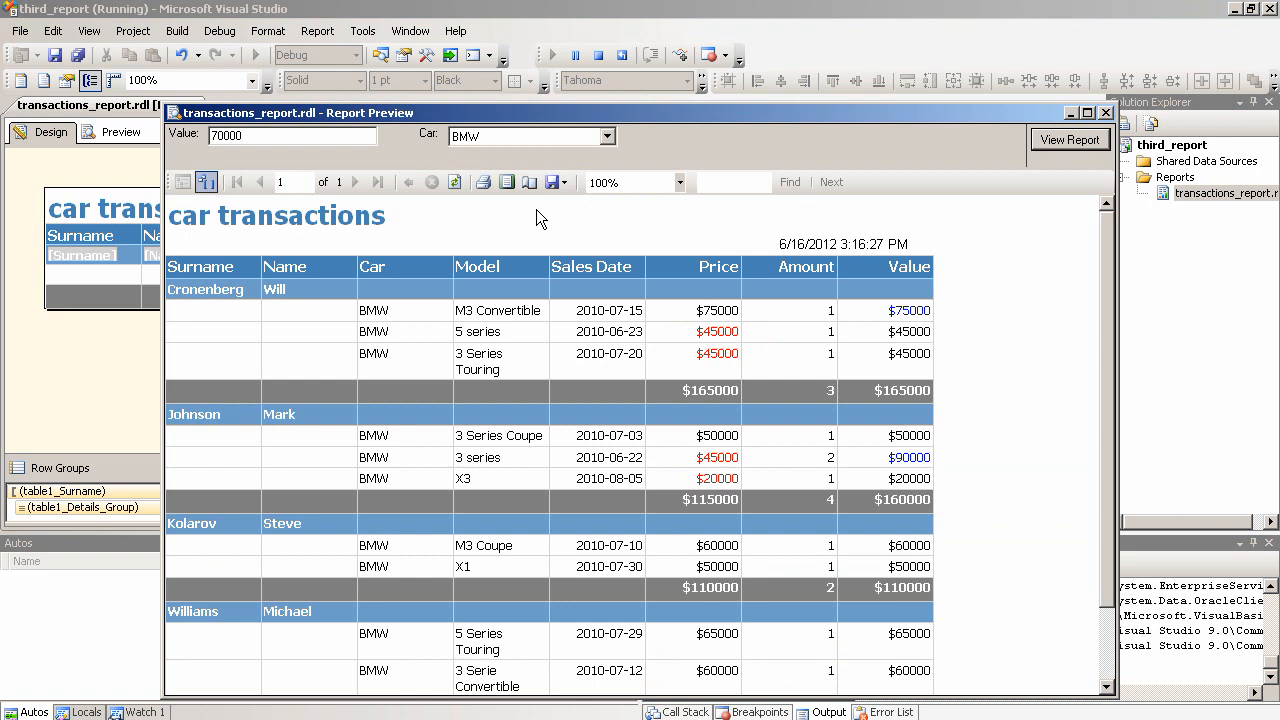
Step: View the report with only Ferrari and Maserati selected in the Car parameter
left_click(607, 137)
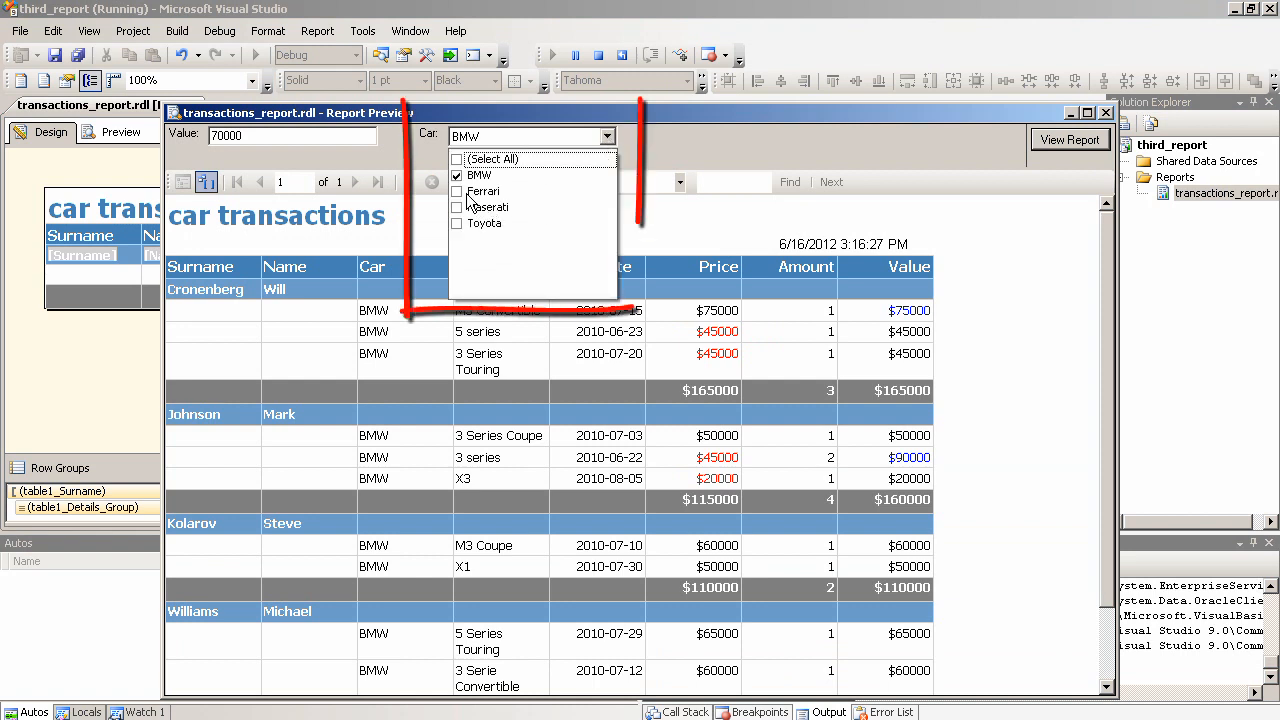
left_click(457, 191)
left_click(457, 175)
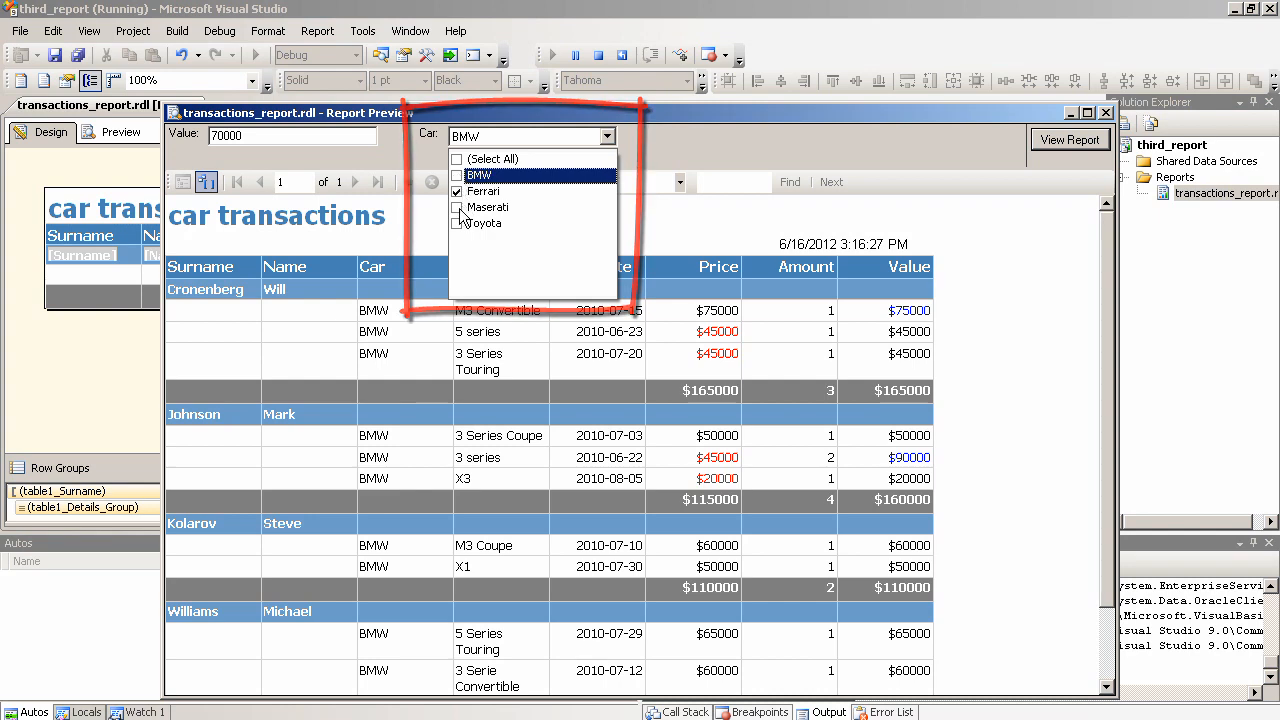
left_click(458, 208)
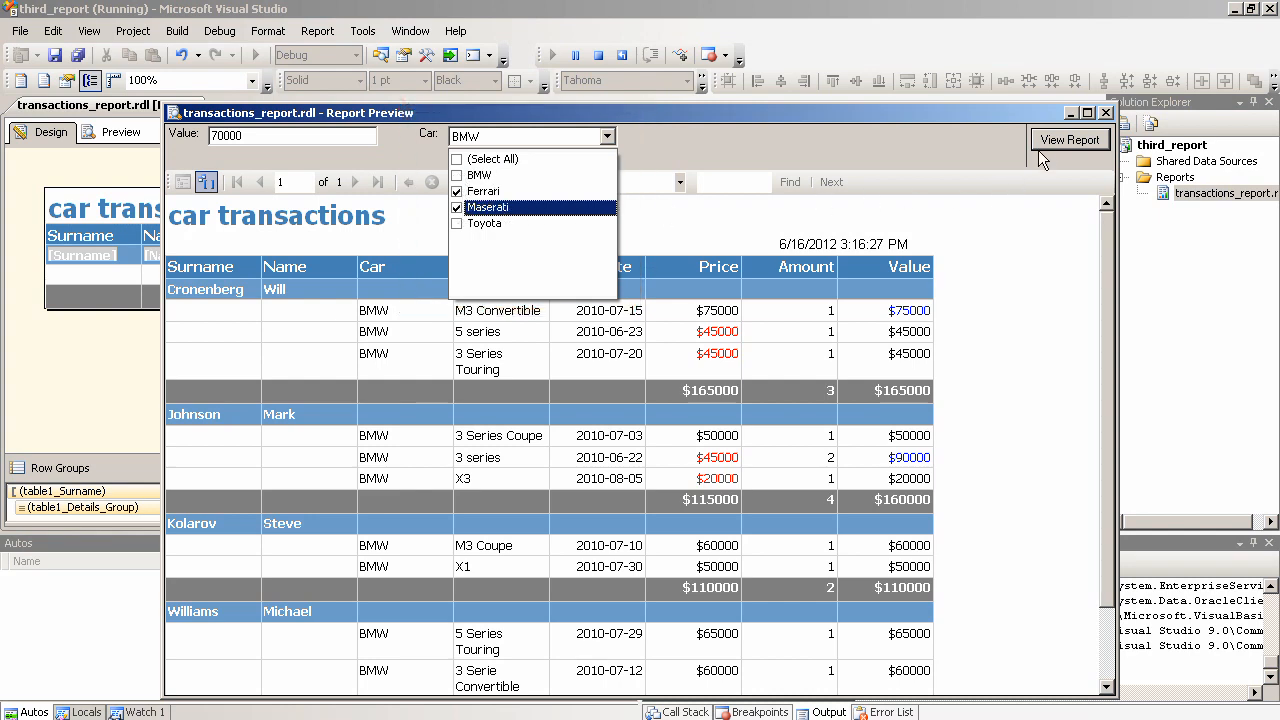
left_click(1069, 140)
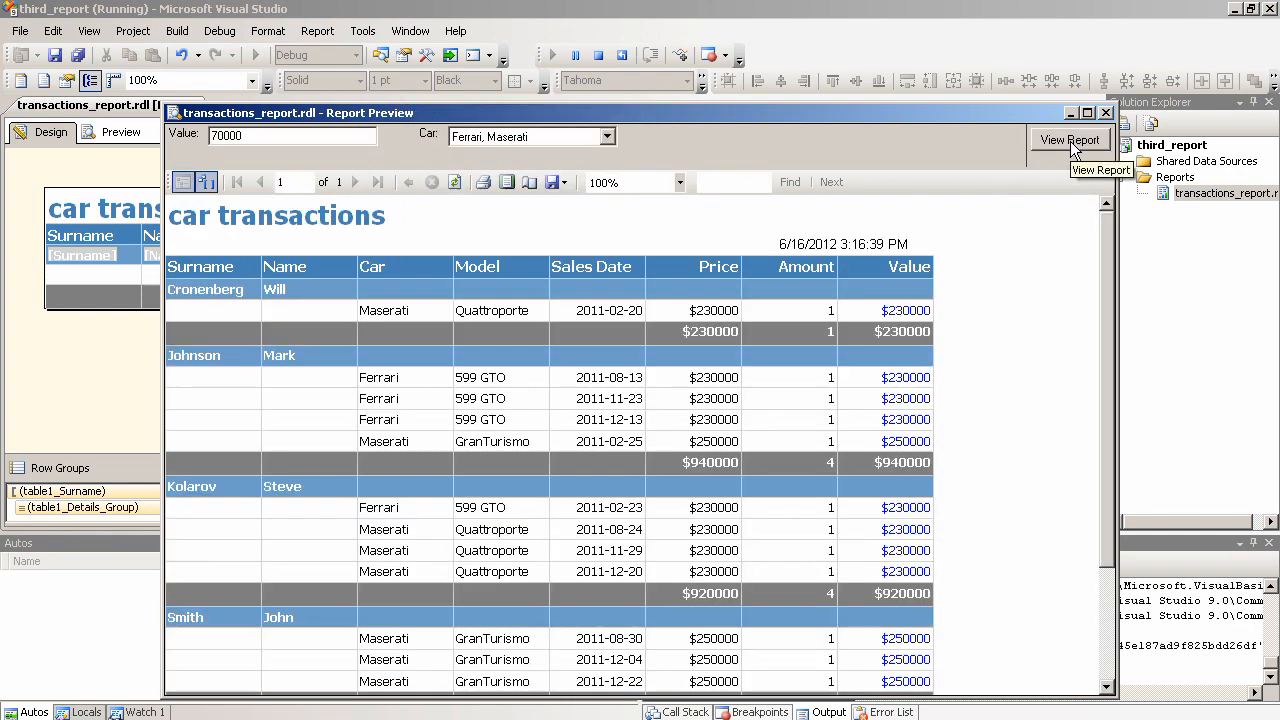
Step: Deselect Ferrari in the Car parameter and view the report for Maserati only
left_click(607, 137)
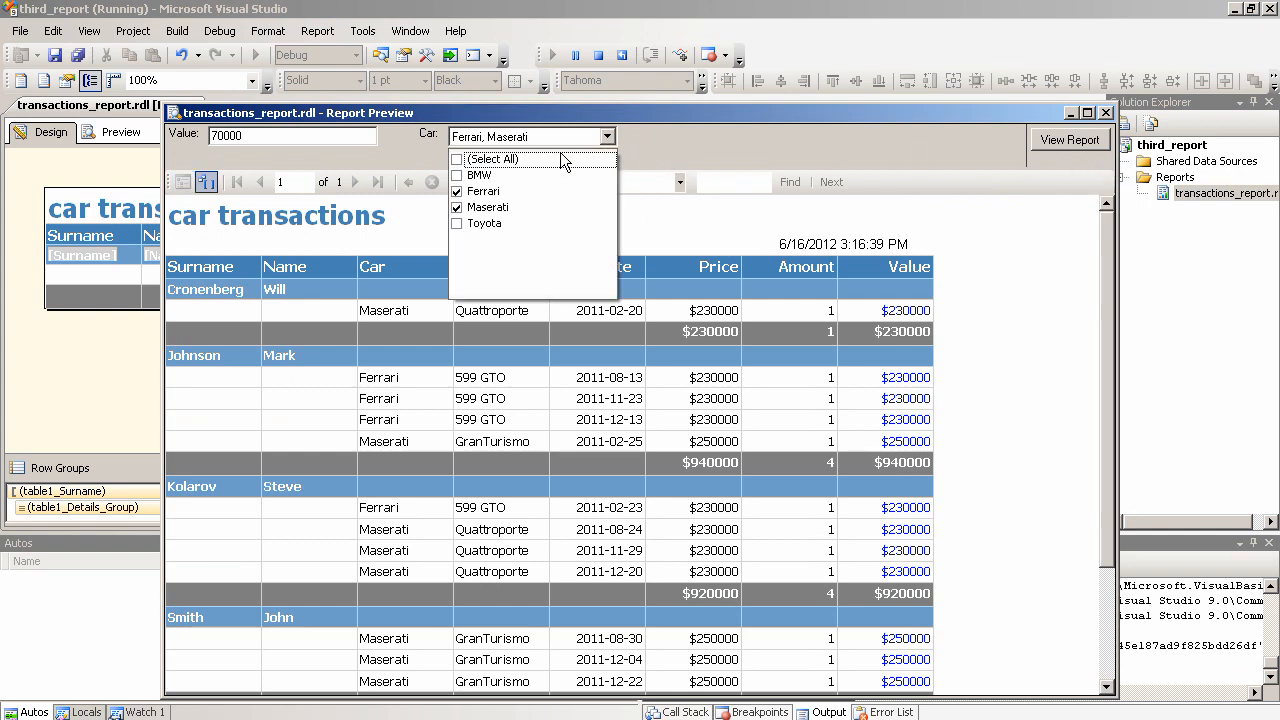
left_click(457, 191)
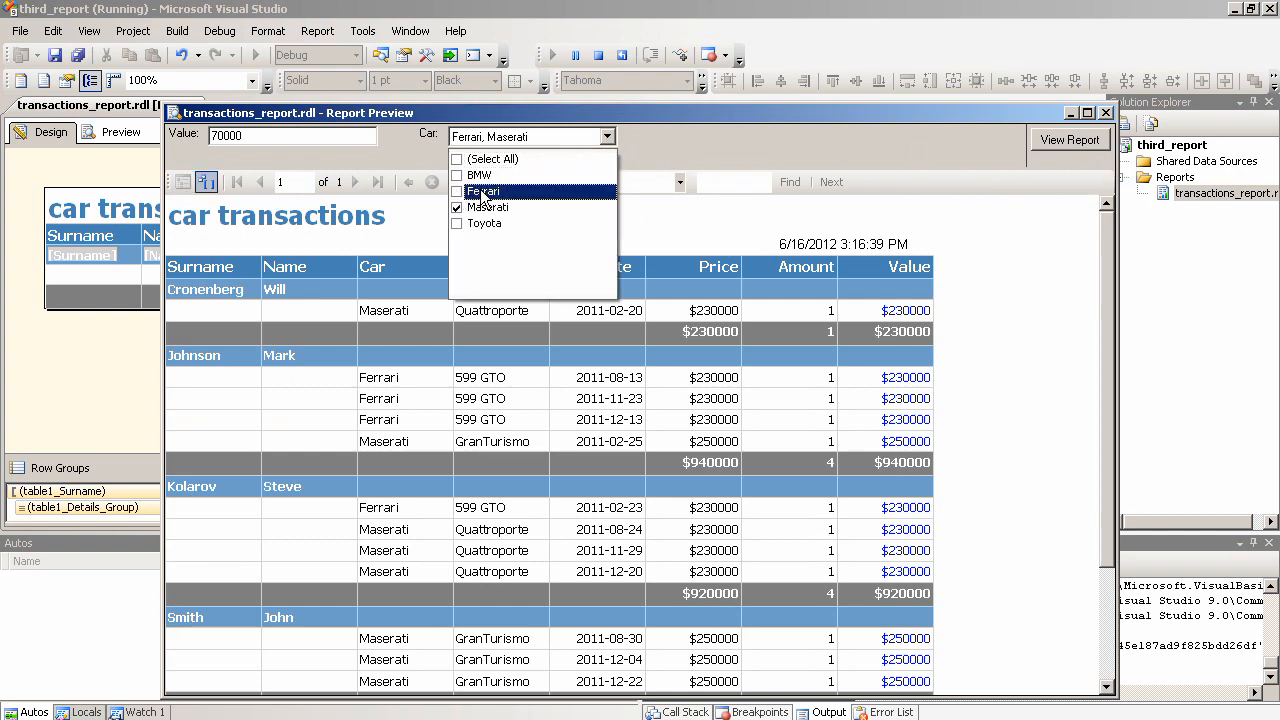
left_click(1079, 143)
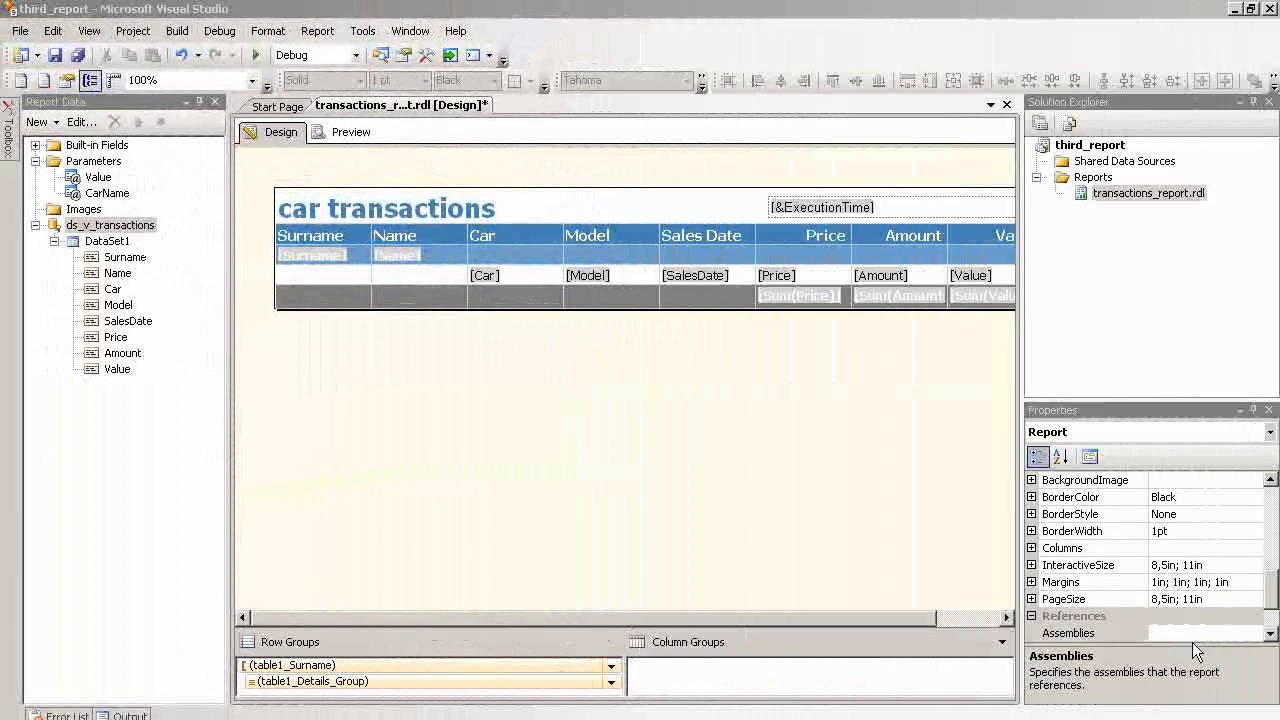
Step: Start a new dataset for the report and give it a new embedded Microsoft SQL Server data source named ds_cars
right_click(133, 227)
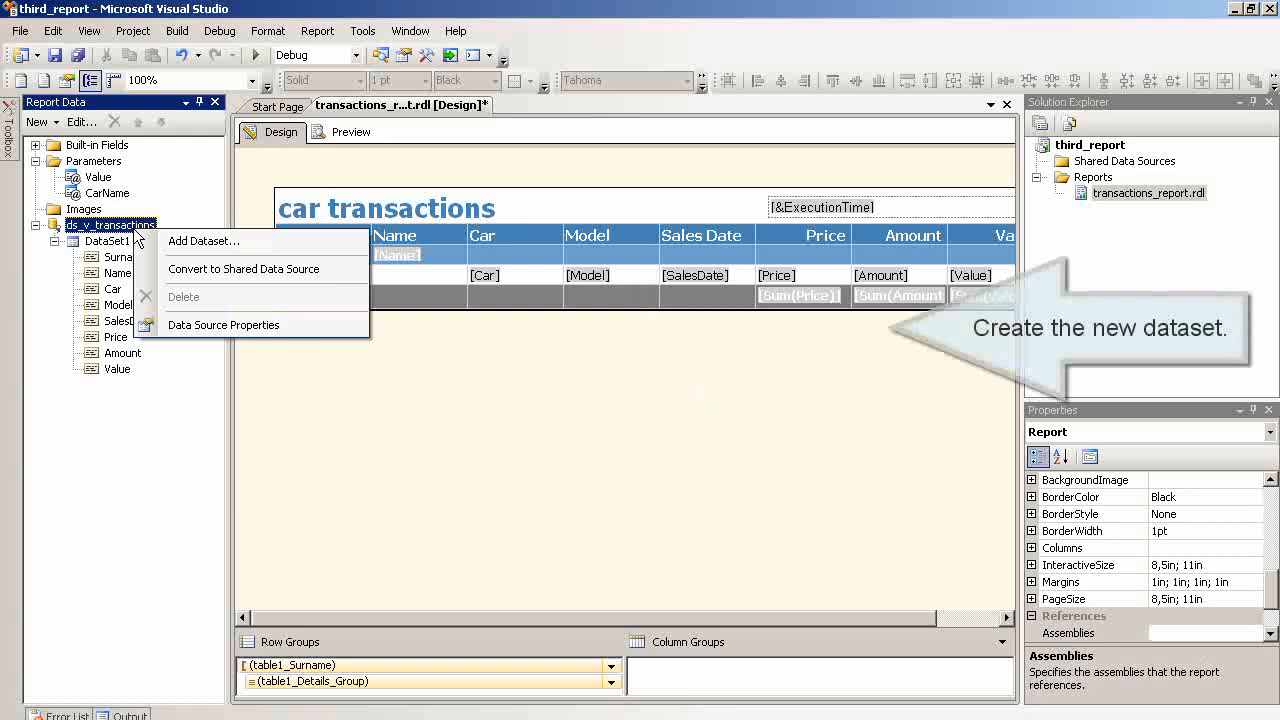
left_click(190, 241)
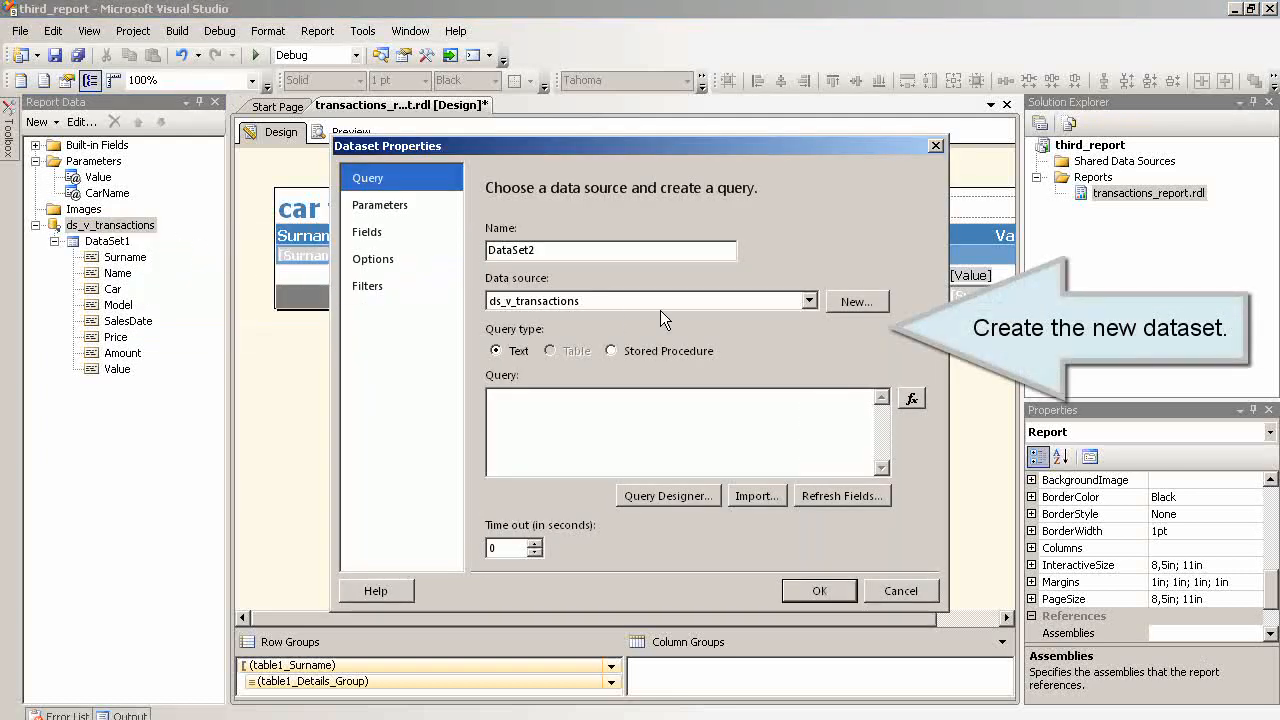
left_click(855, 302)
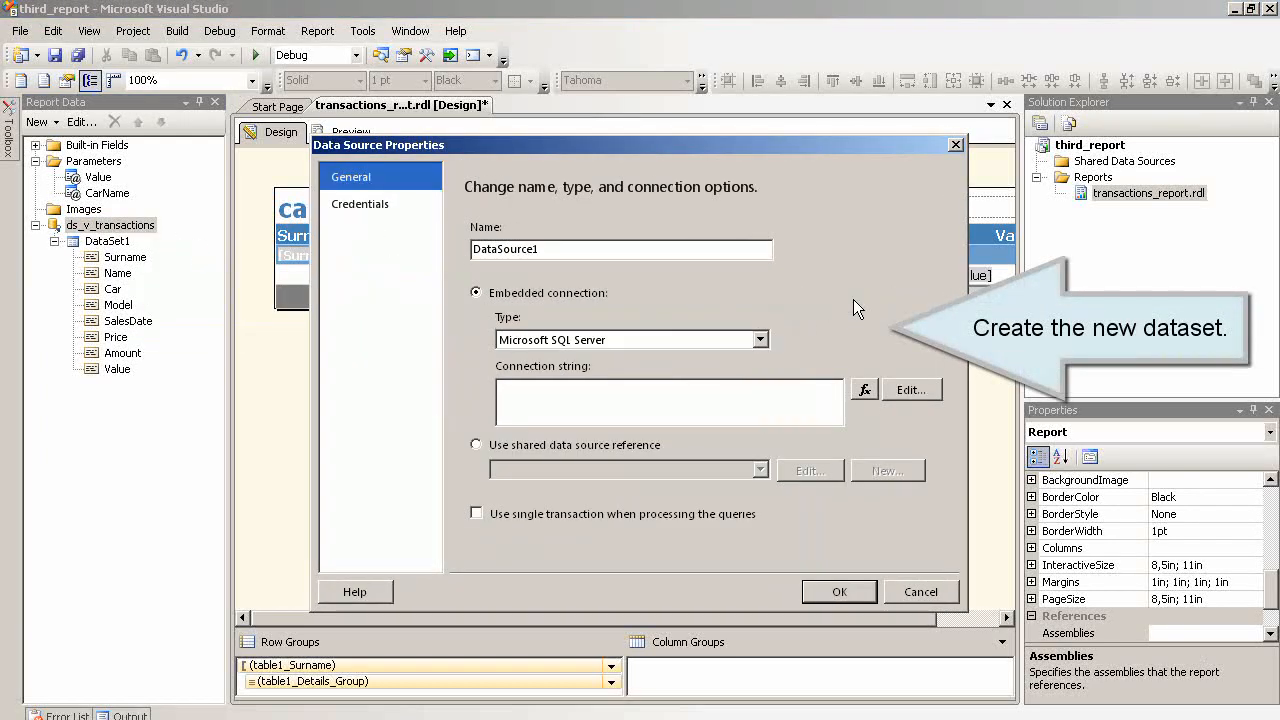
left_click_drag(572, 249, 425, 251)
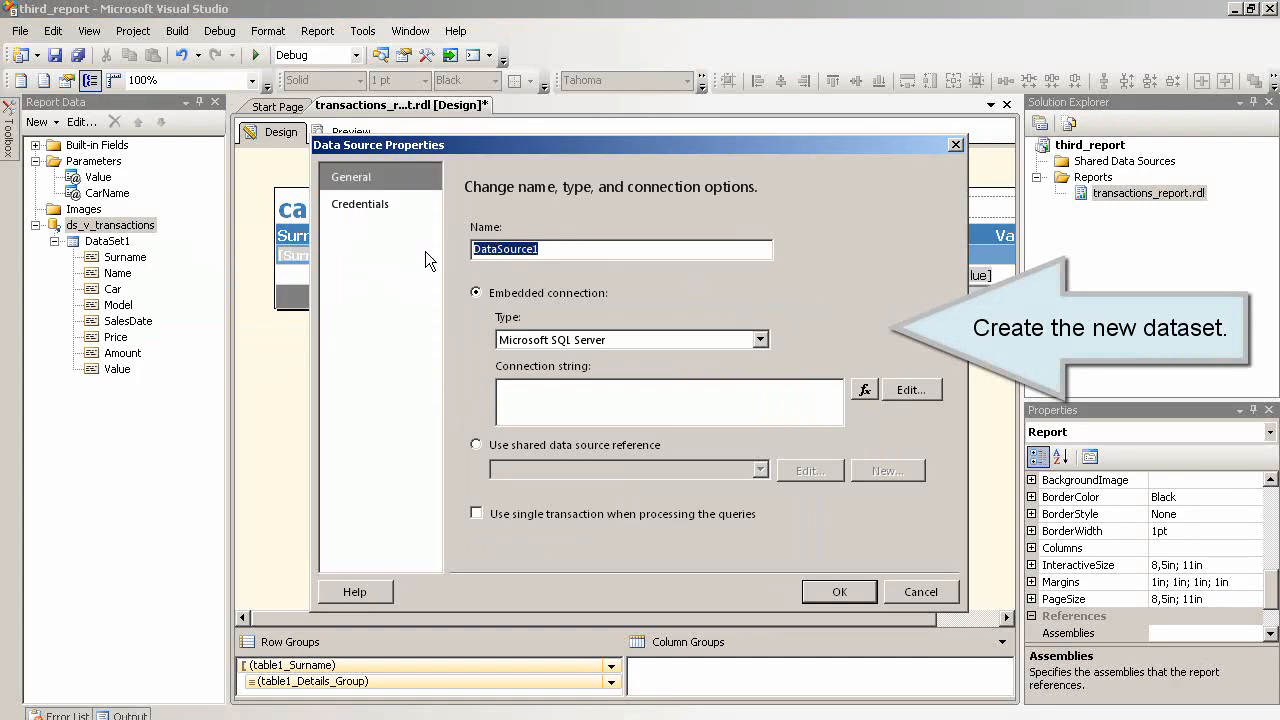
type("ds")
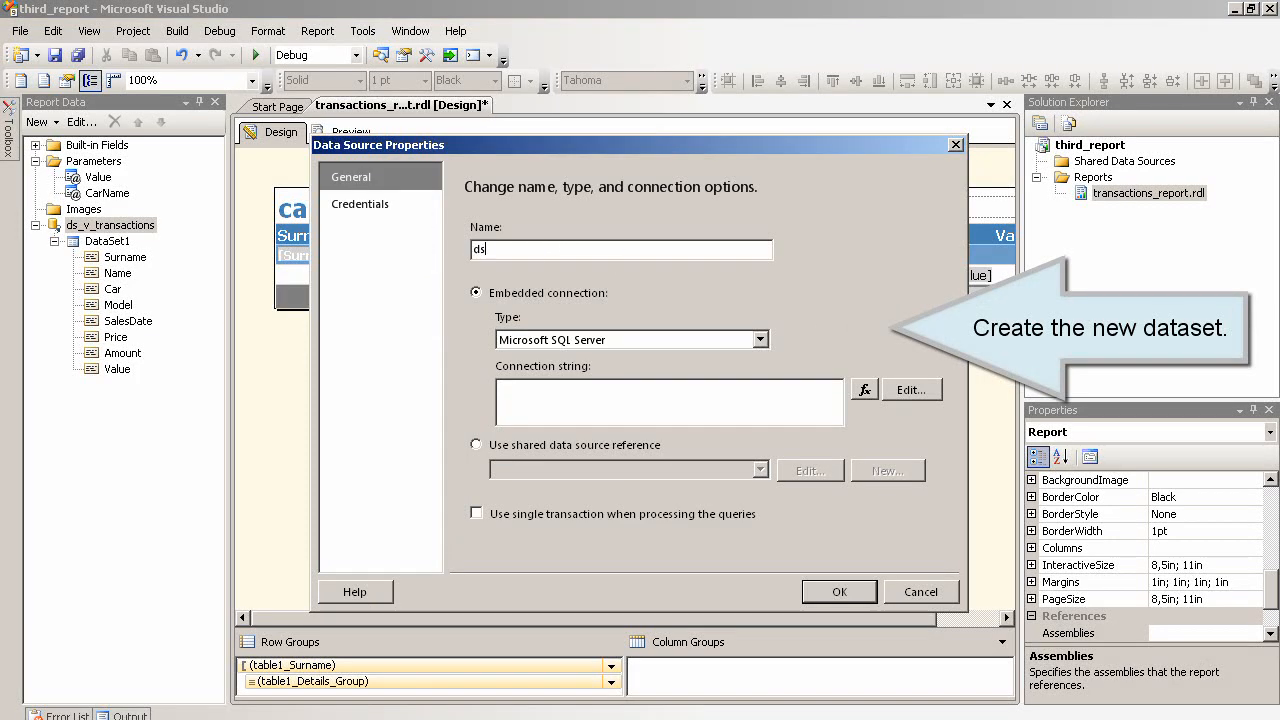
type("_cars")
Step: Connect the ds_cars data source to the car_transactions database on server ARTURM, test the connection and accept the data source
left_click(912, 390)
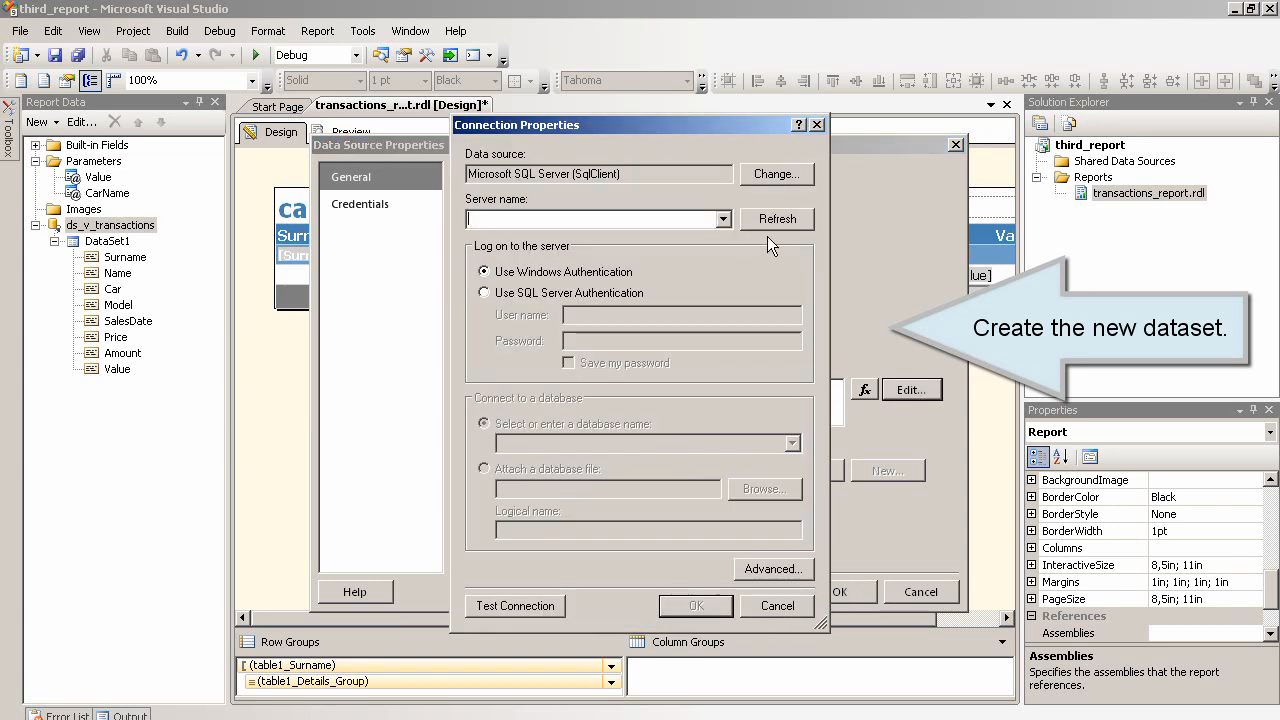
left_click(723, 220)
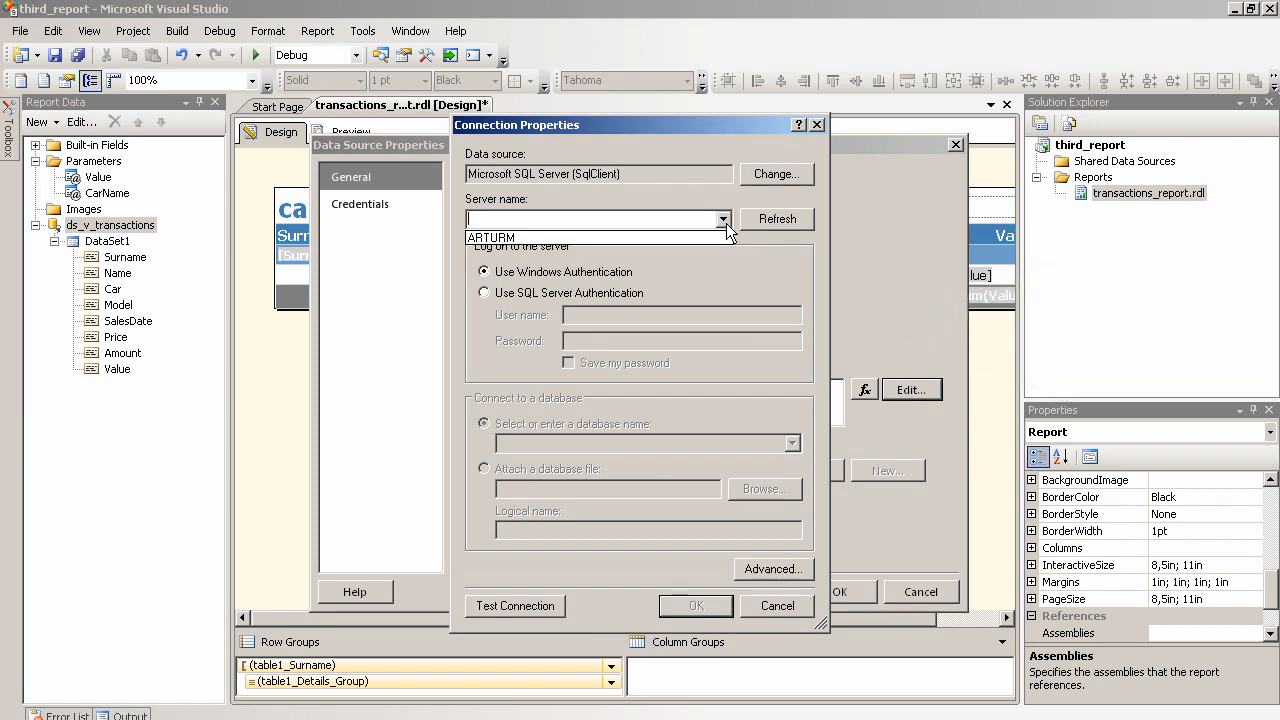
left_click(695, 236)
left_click(792, 443)
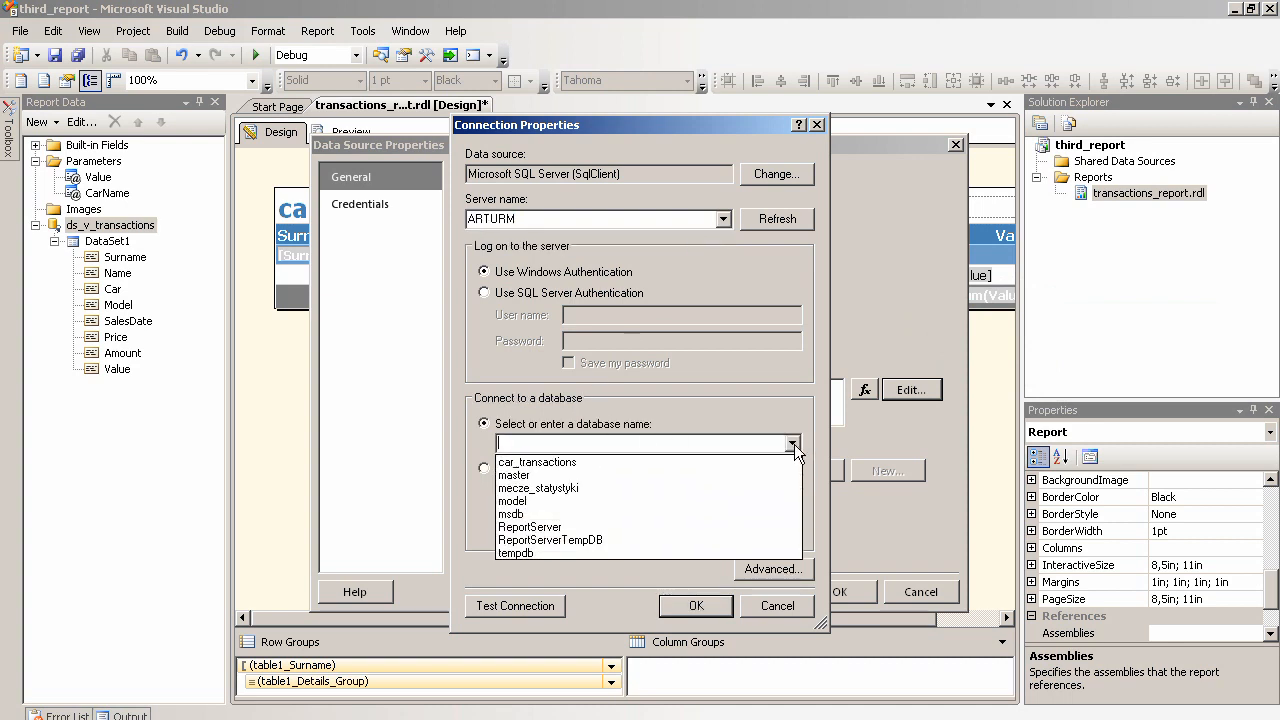
left_click(705, 456)
left_click(501, 606)
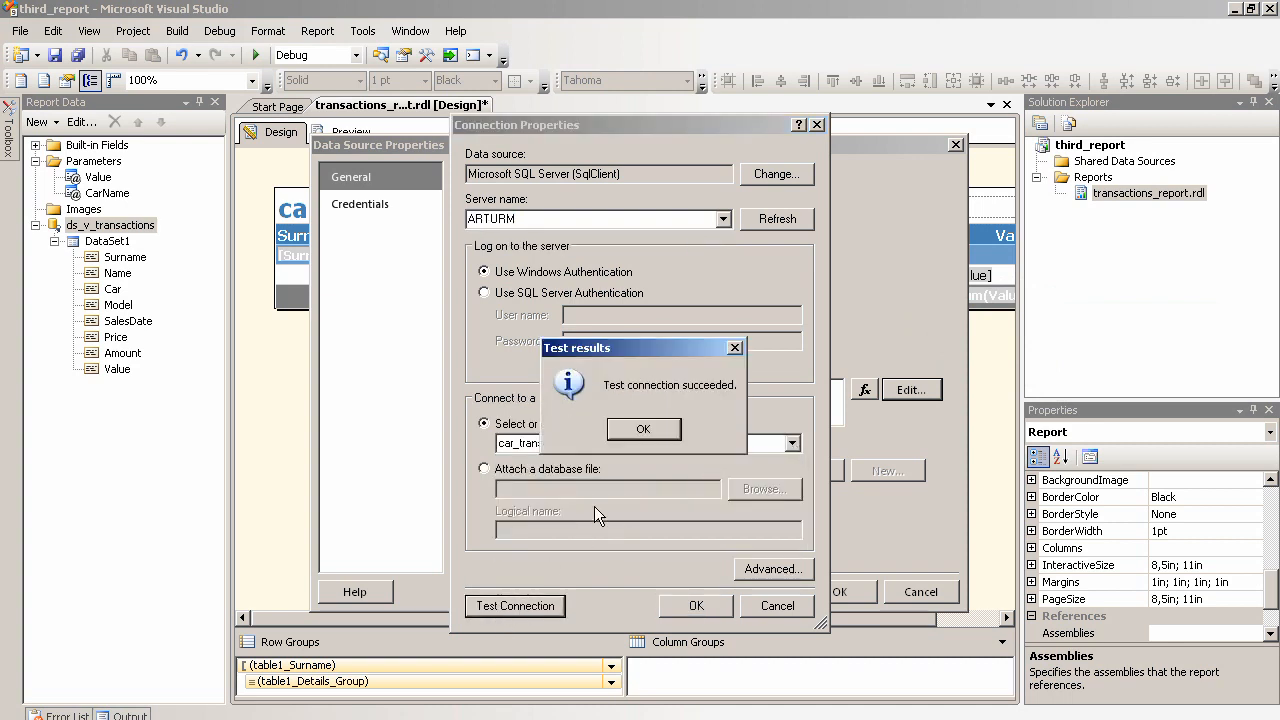
left_click(644, 432)
left_click(700, 602)
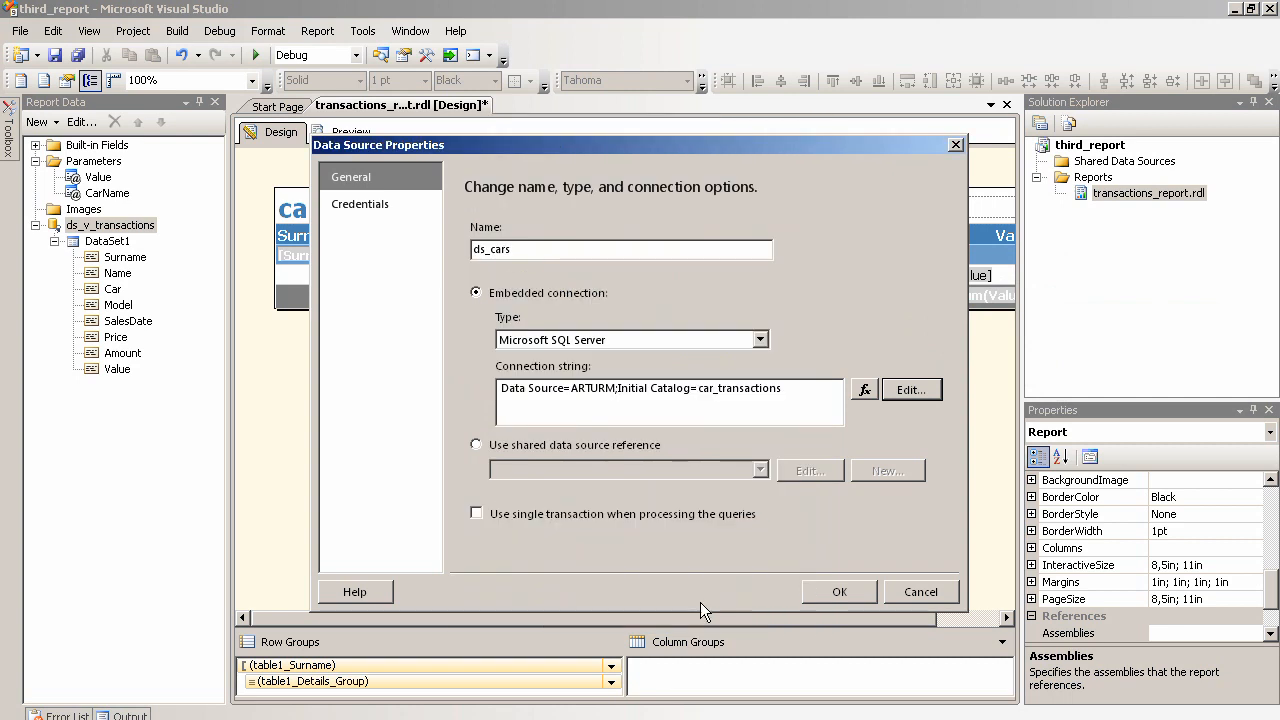
left_click(836, 592)
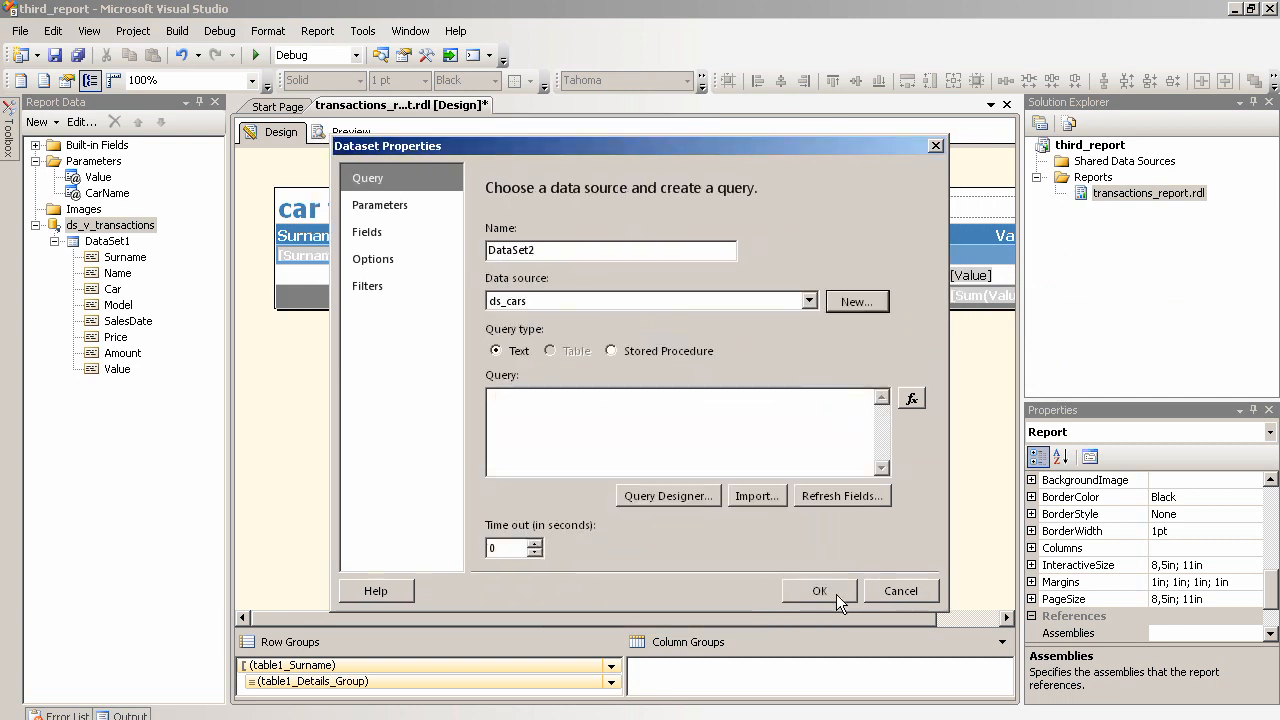
Step: Name the dataset cars and enter the query SELECT DISTINCT car FROM cars ORDER BY car
double_click(571, 250)
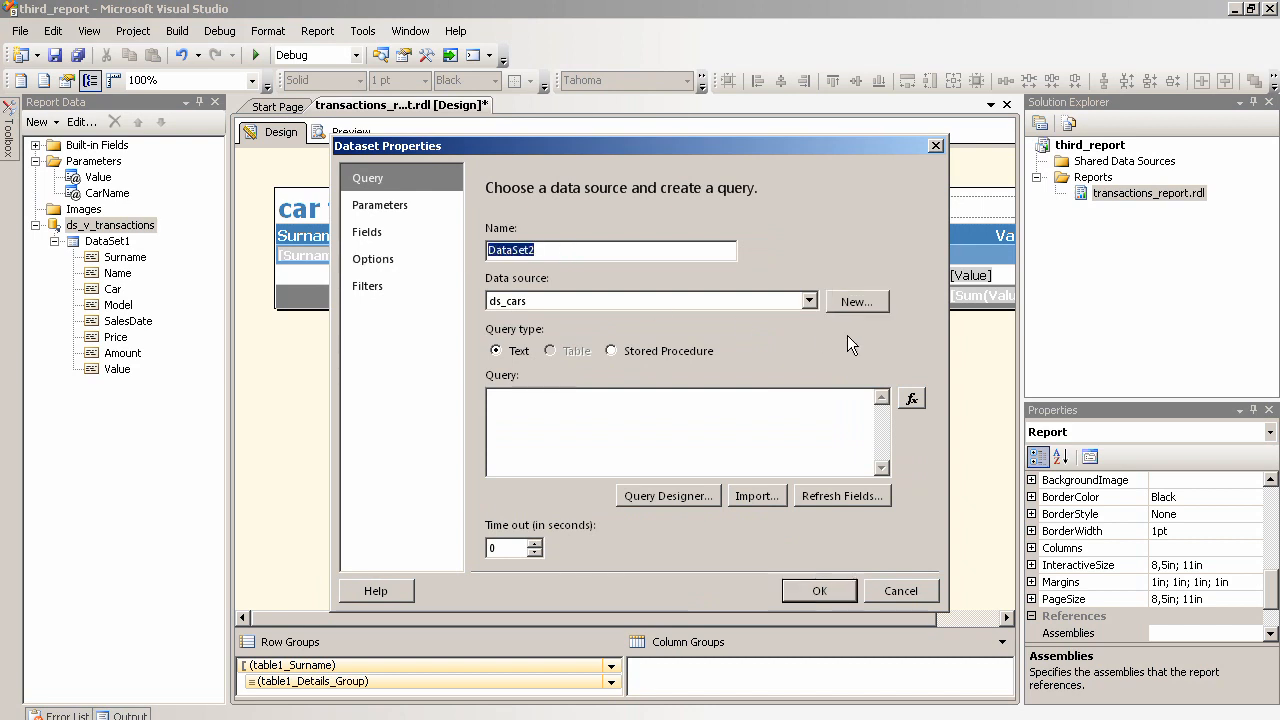
type("cars")
left_click(657, 407)
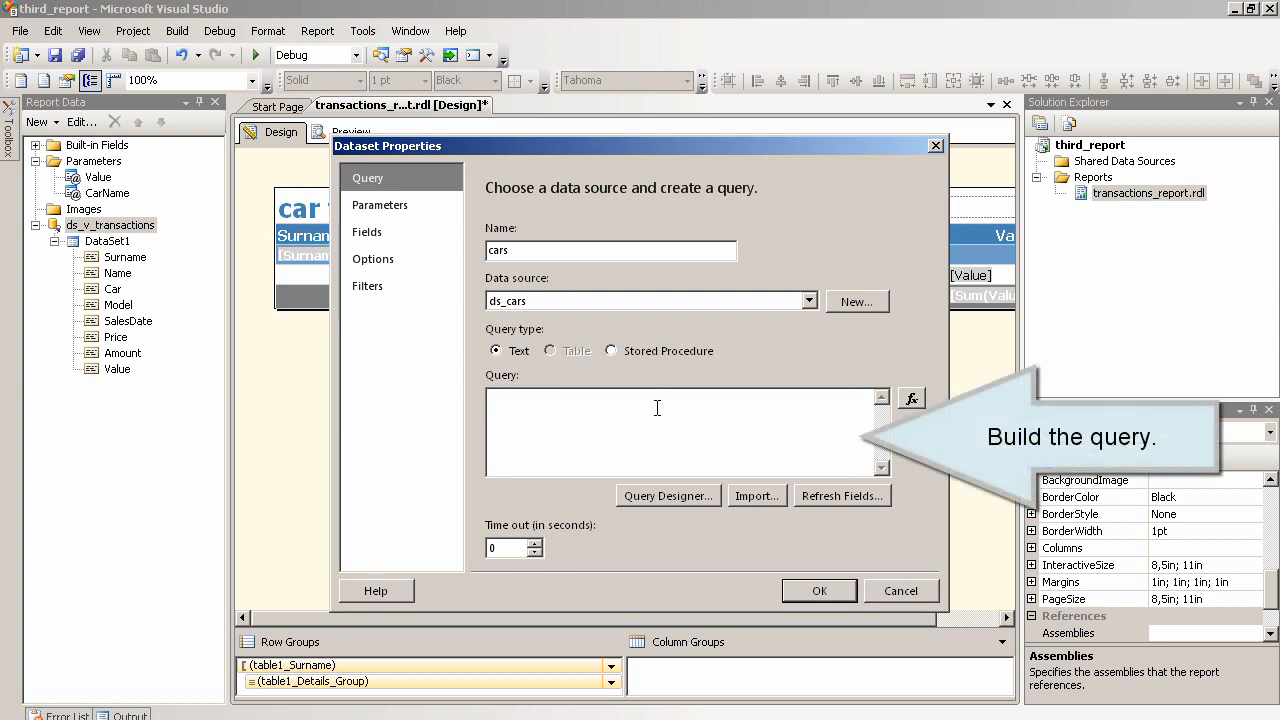
type("SELECT DISTINCT car ")
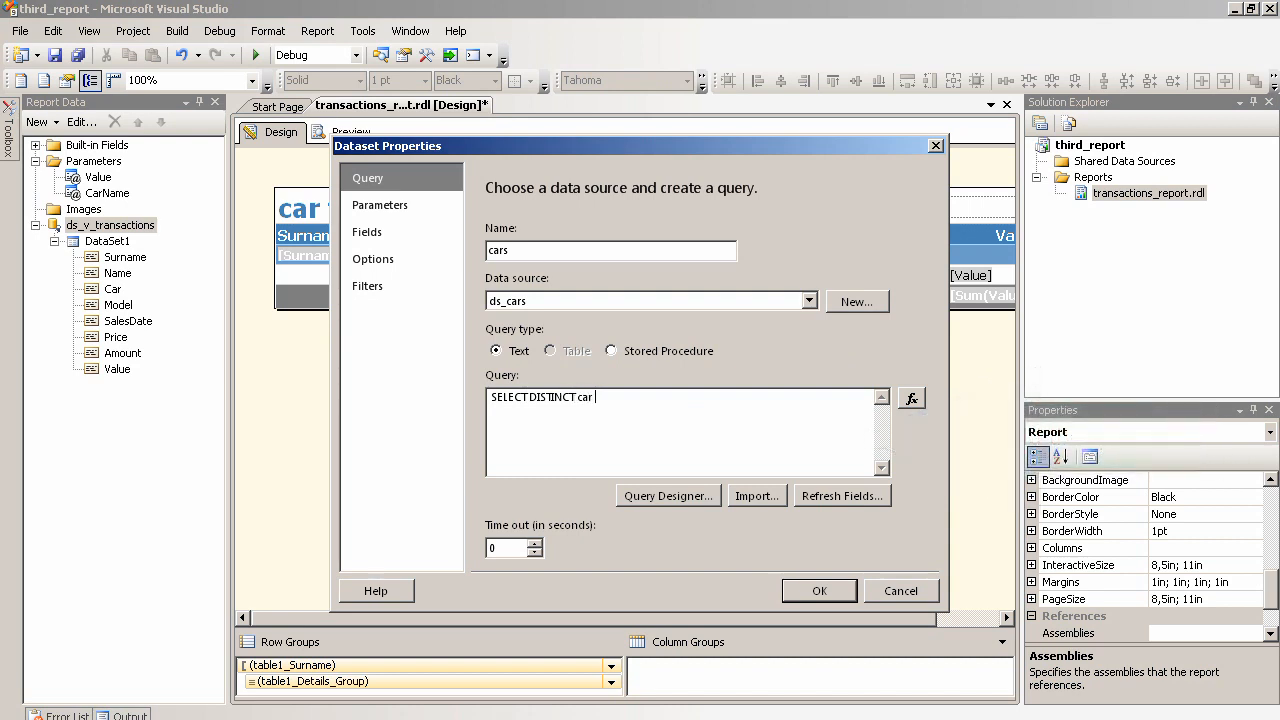
type("FROM cars ORDER BY caar")
Step: Run the cars query in the Query Designer to check its rows, and accept the query and the dataset
left_click(668, 495)
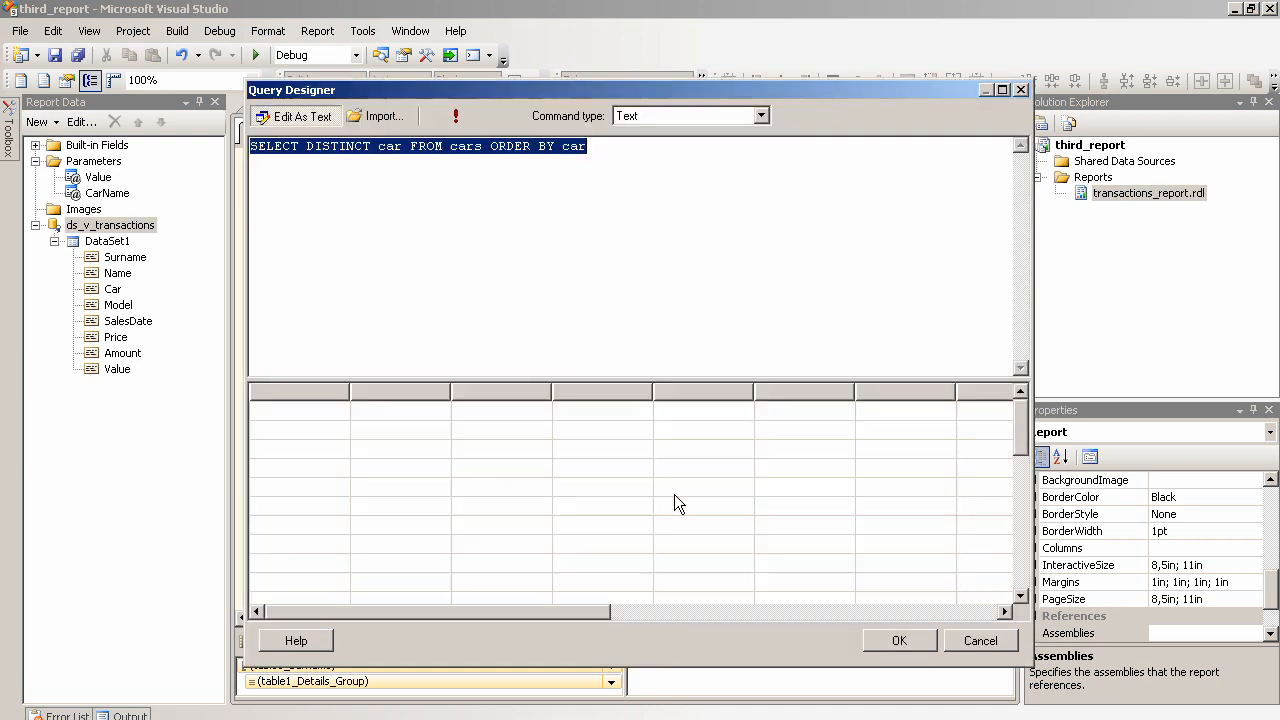
left_click(458, 120)
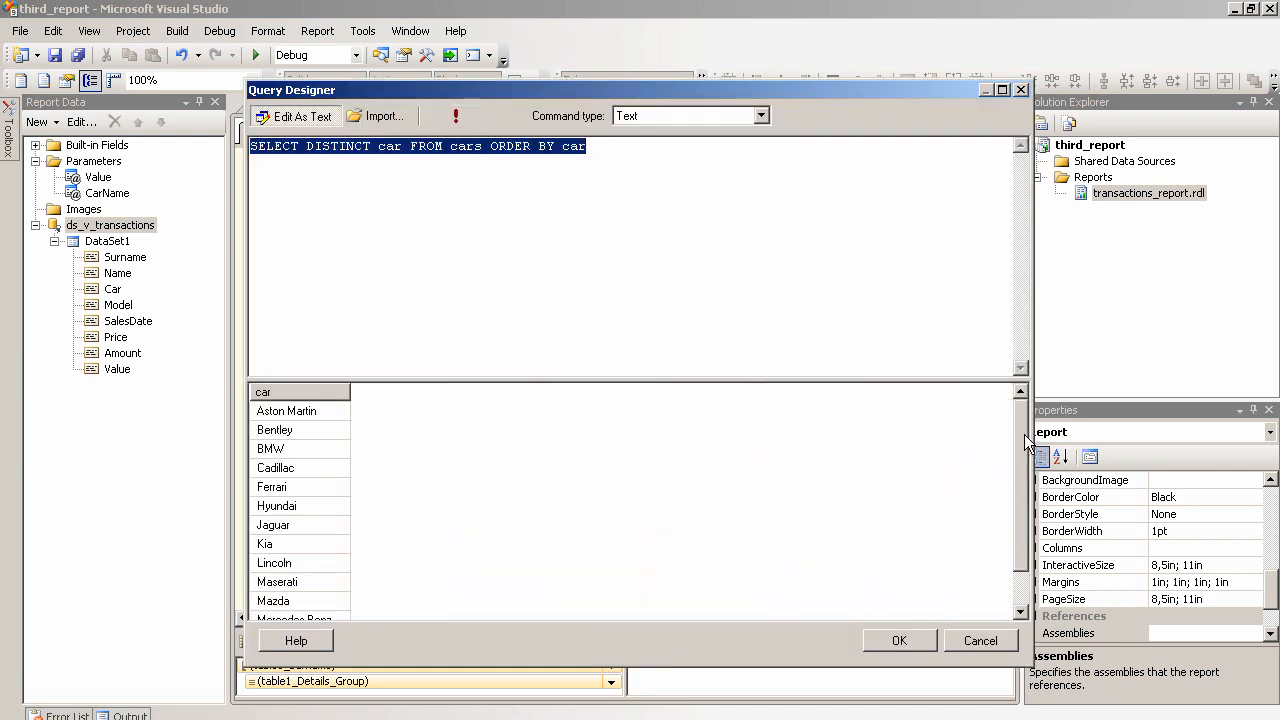
left_click_drag(1025, 443, 1025, 405)
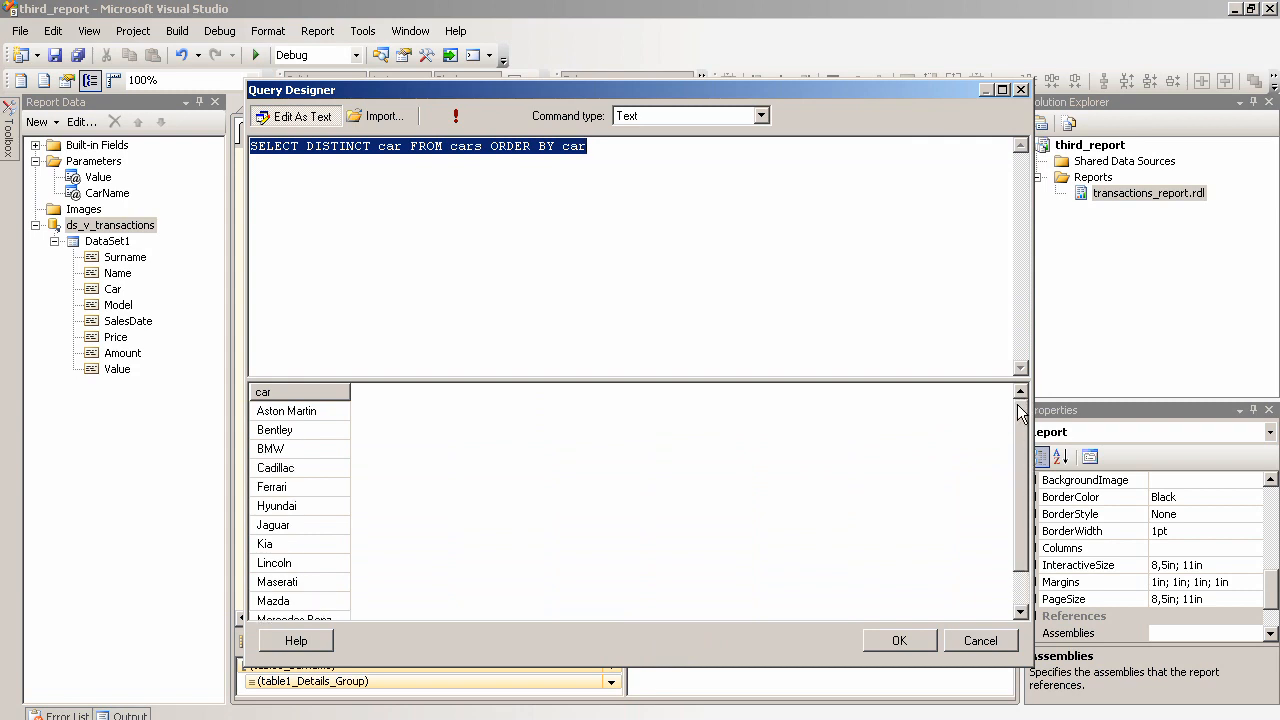
left_click(893, 640)
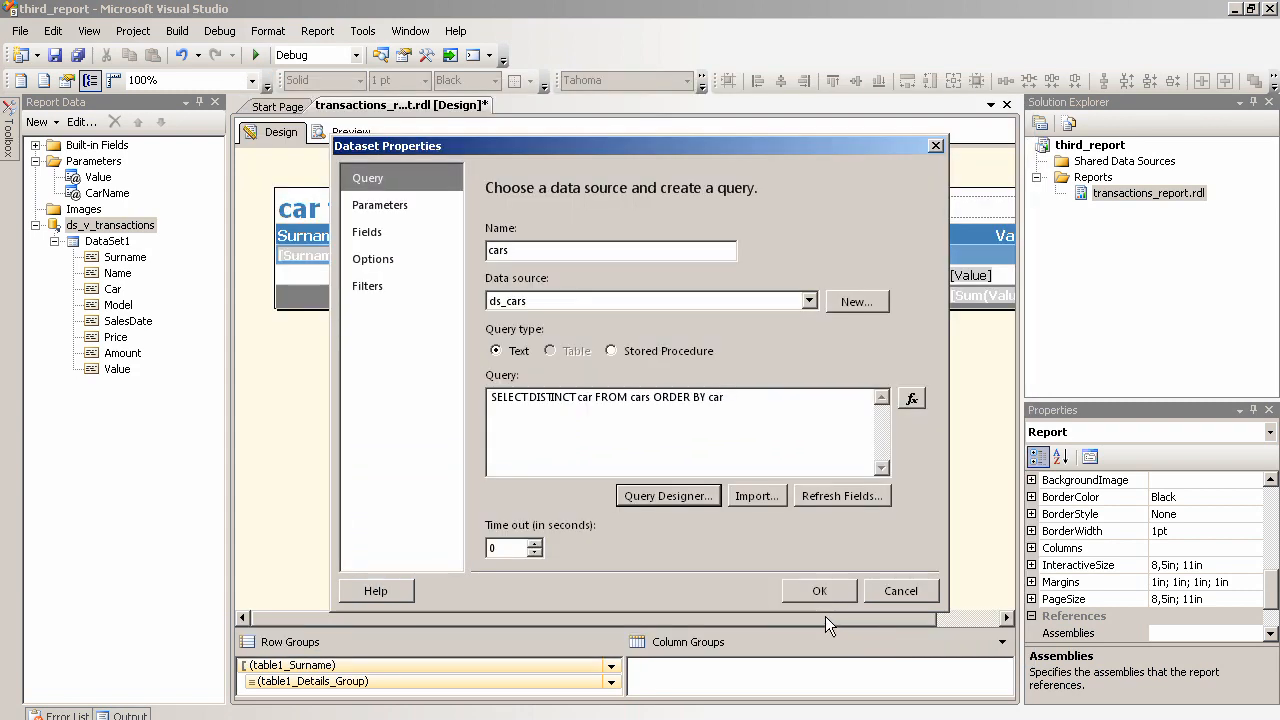
left_click(826, 594)
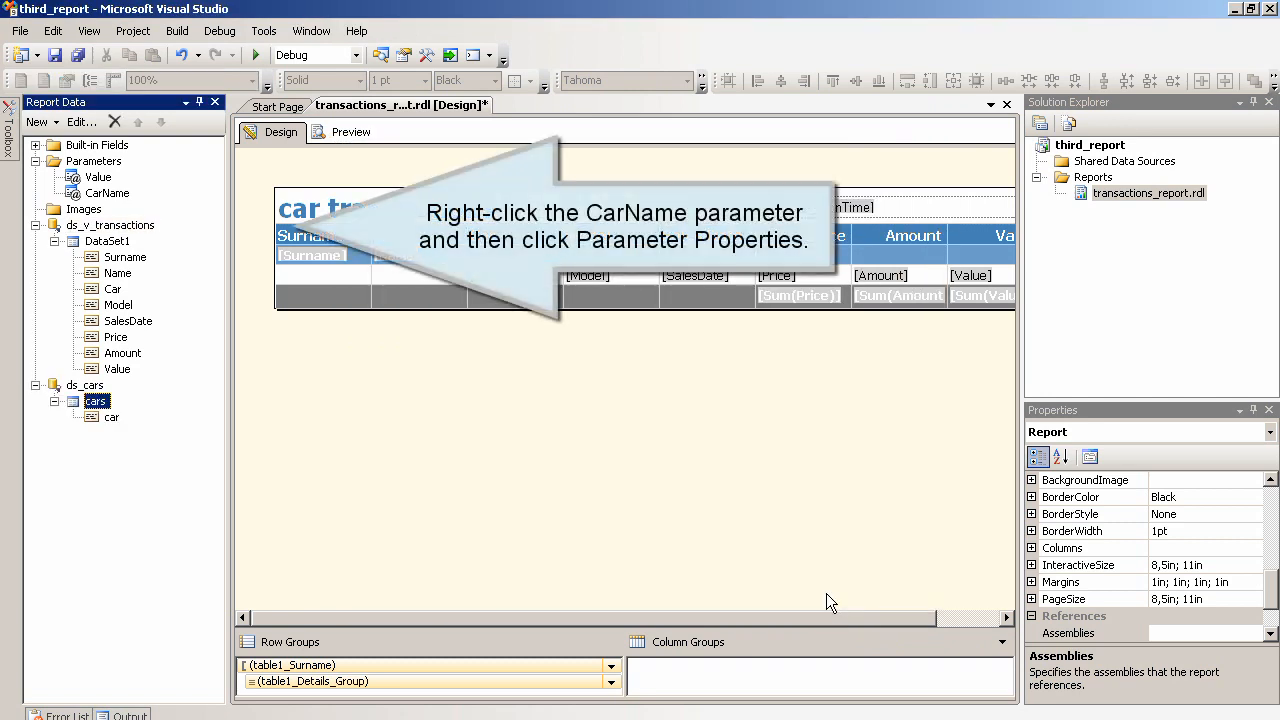
Step: Make the CarName parameter get its available values from a query, using the cars dataset
right_click(117, 194)
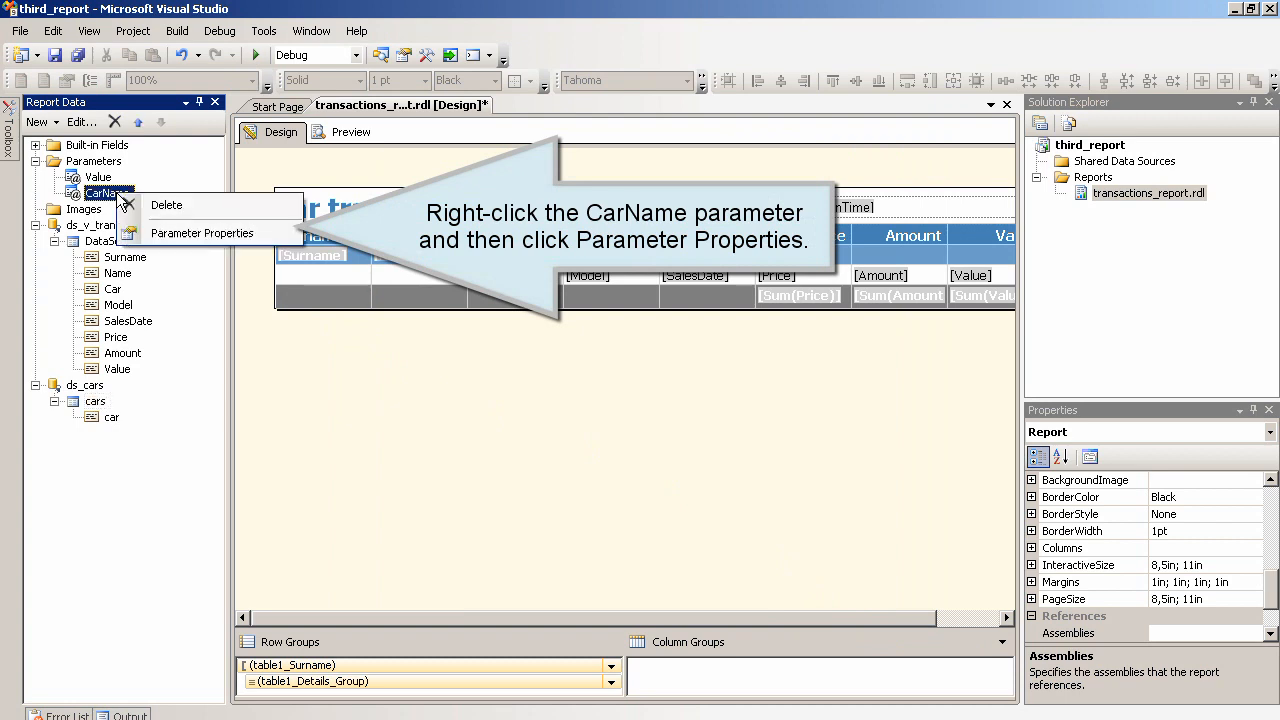
left_click(150, 233)
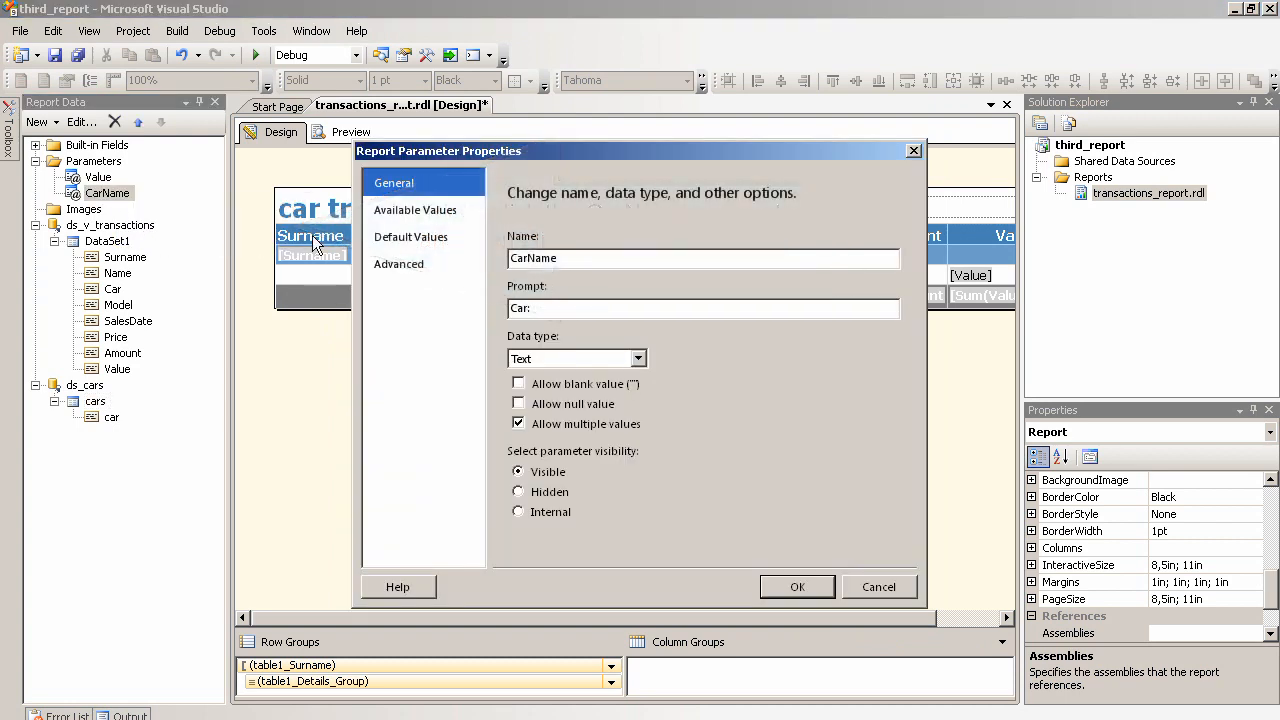
left_click(418, 212)
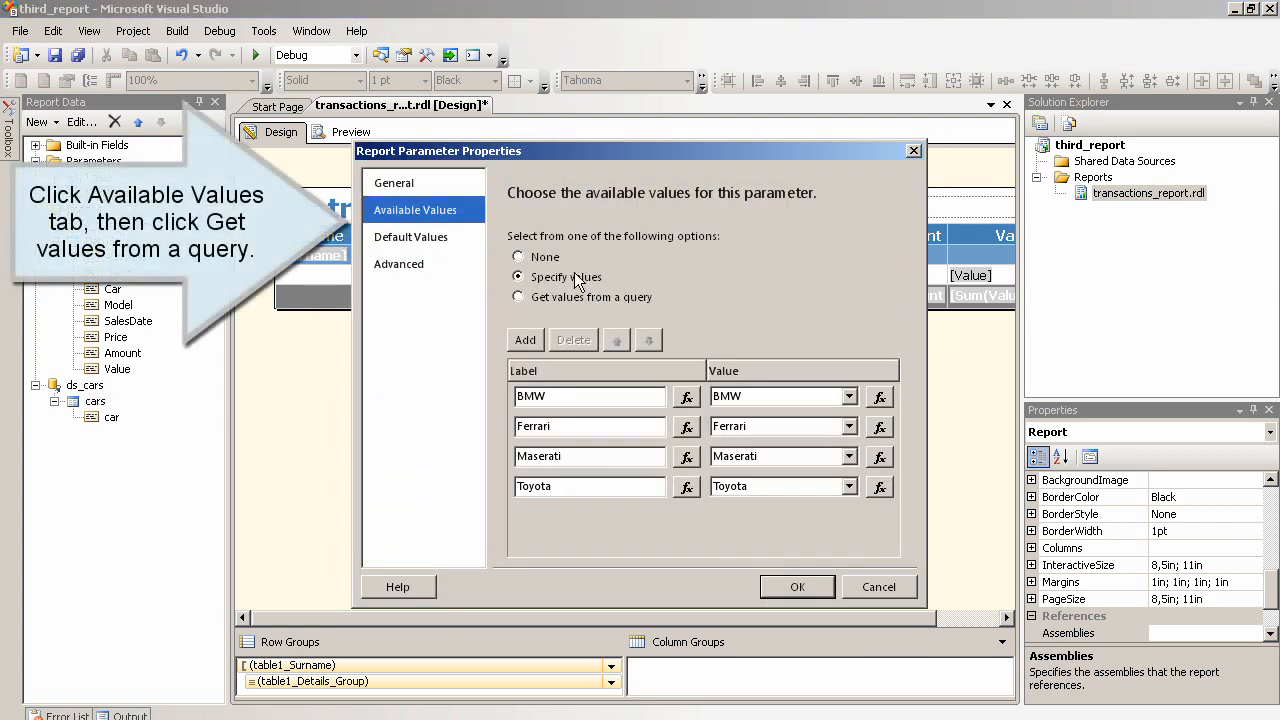
left_click(519, 297)
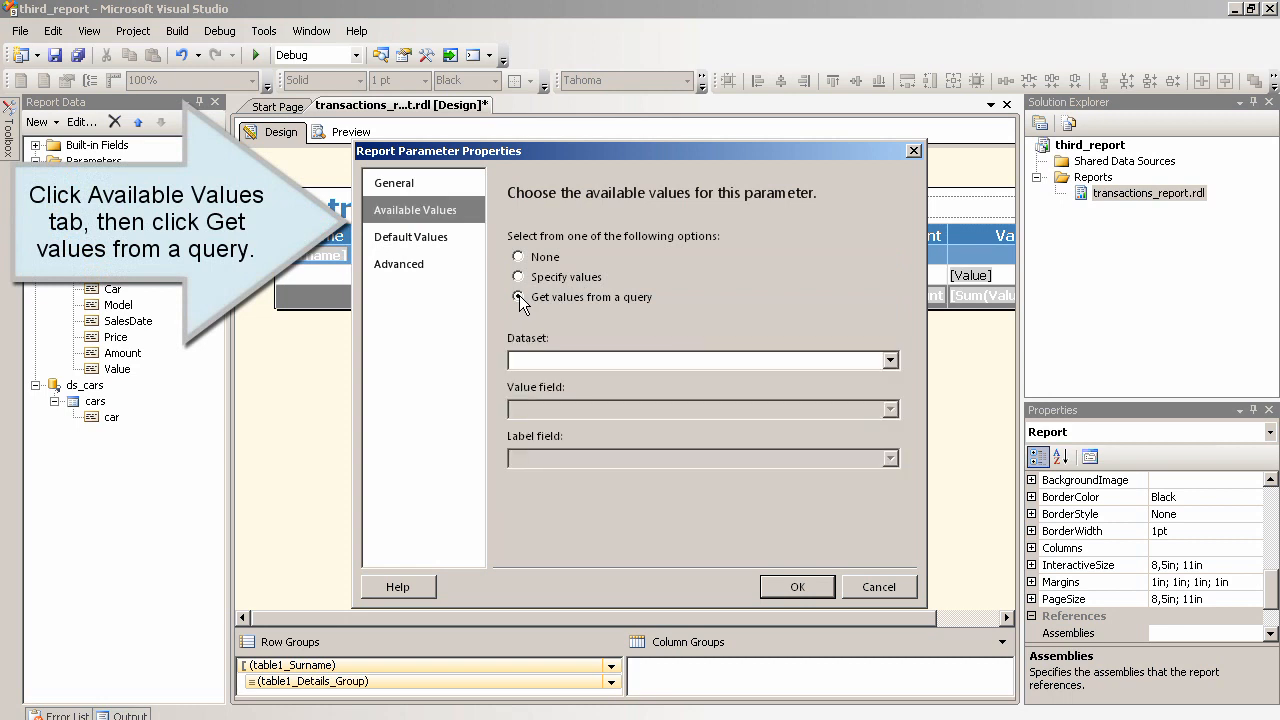
left_click(890, 360)
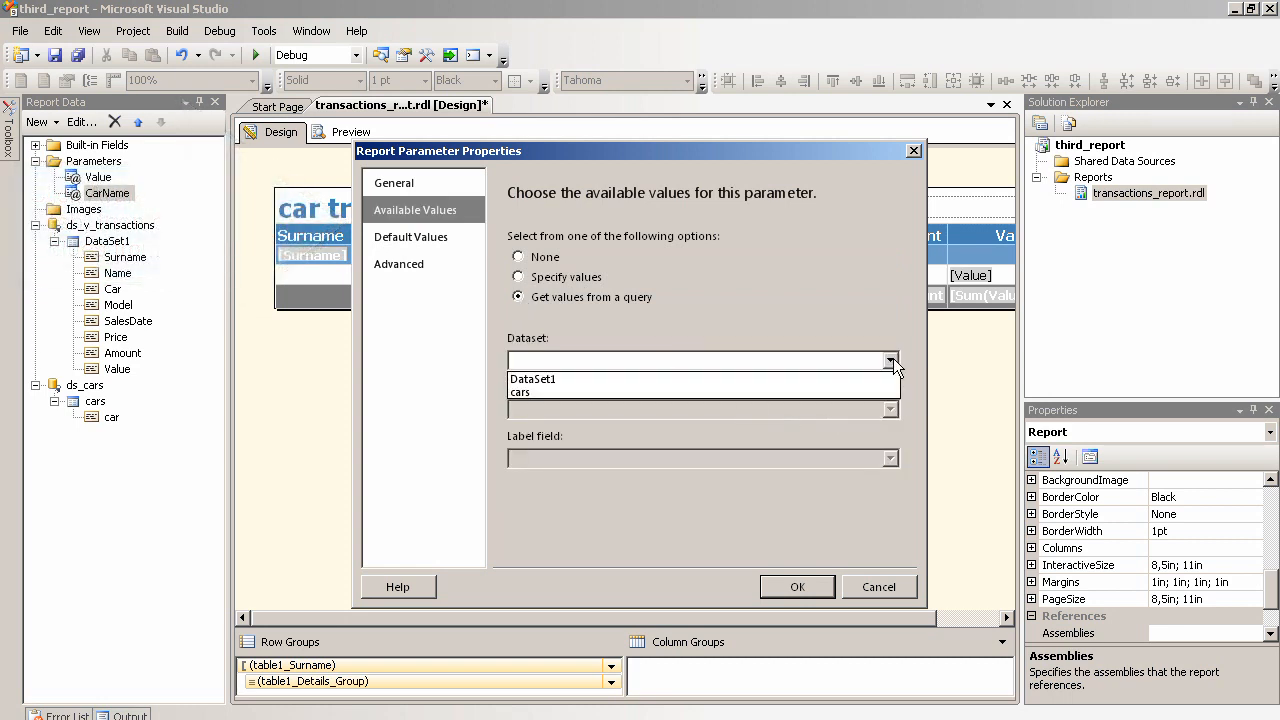
left_click(715, 392)
Step: Set car as both the value field and the label field of CarName's available values and apply the parameter properties
left_click(890, 410)
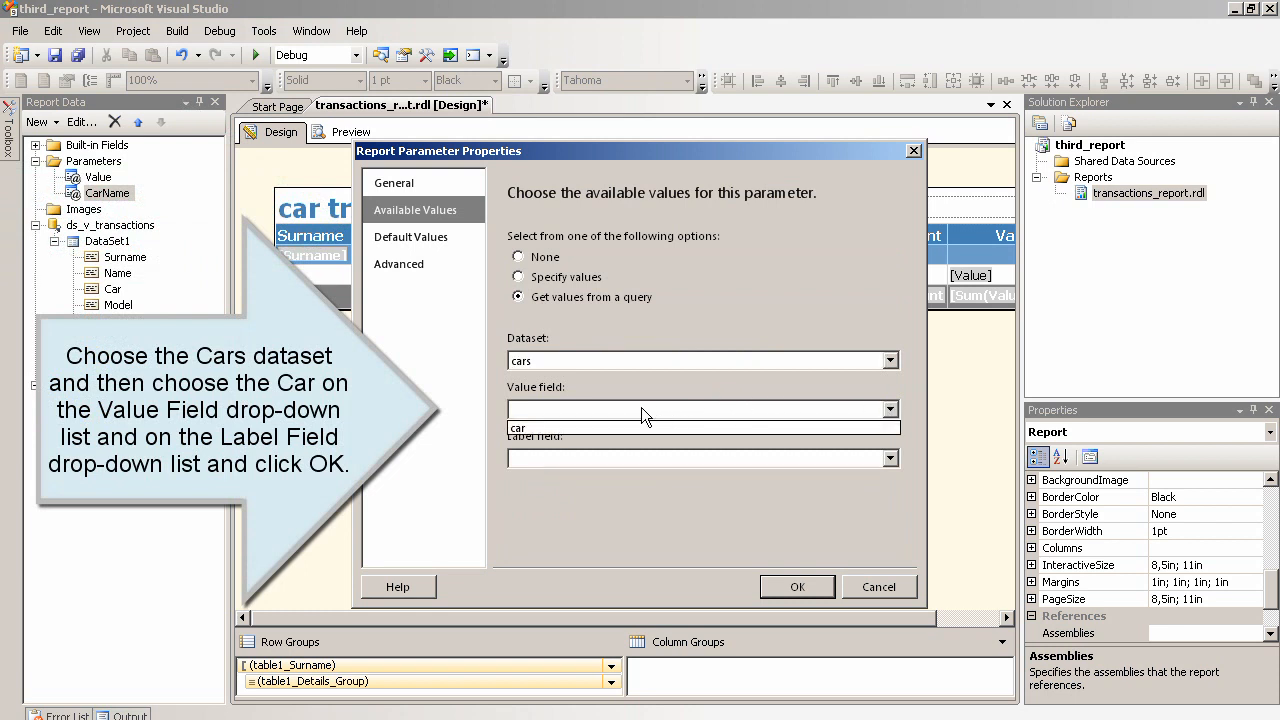
left_click(586, 427)
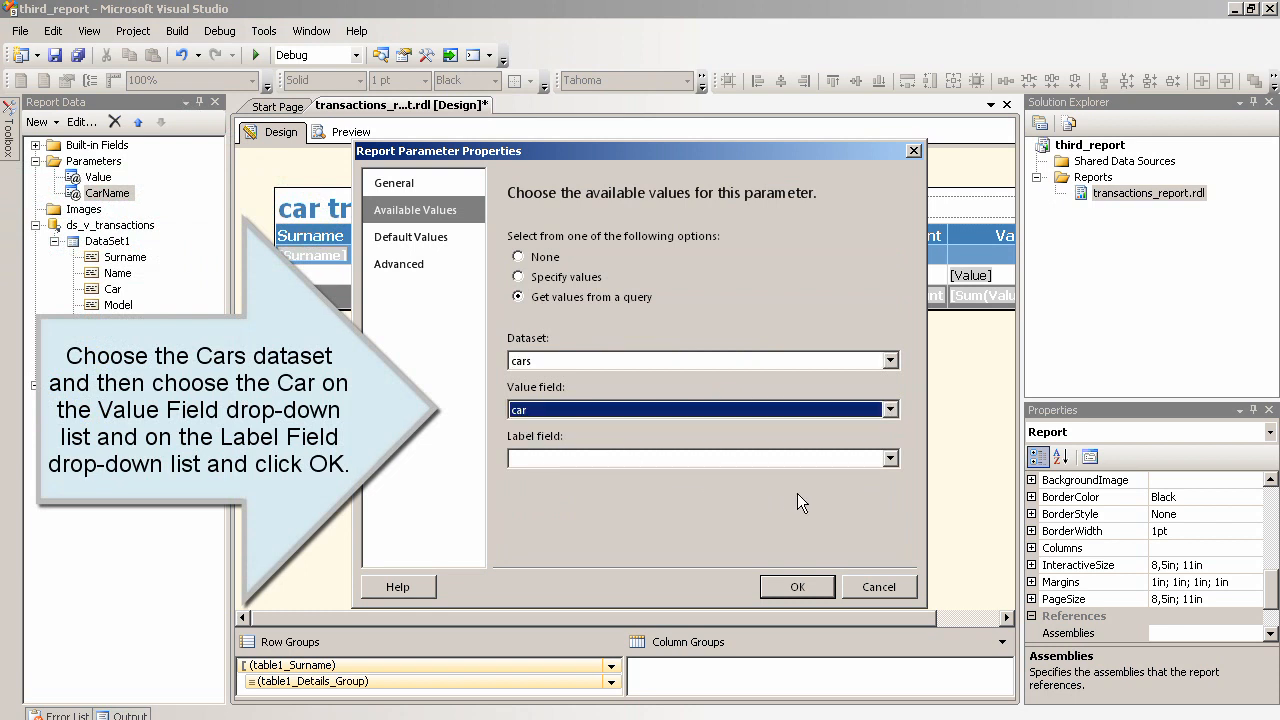
left_click(890, 460)
left_click(690, 477)
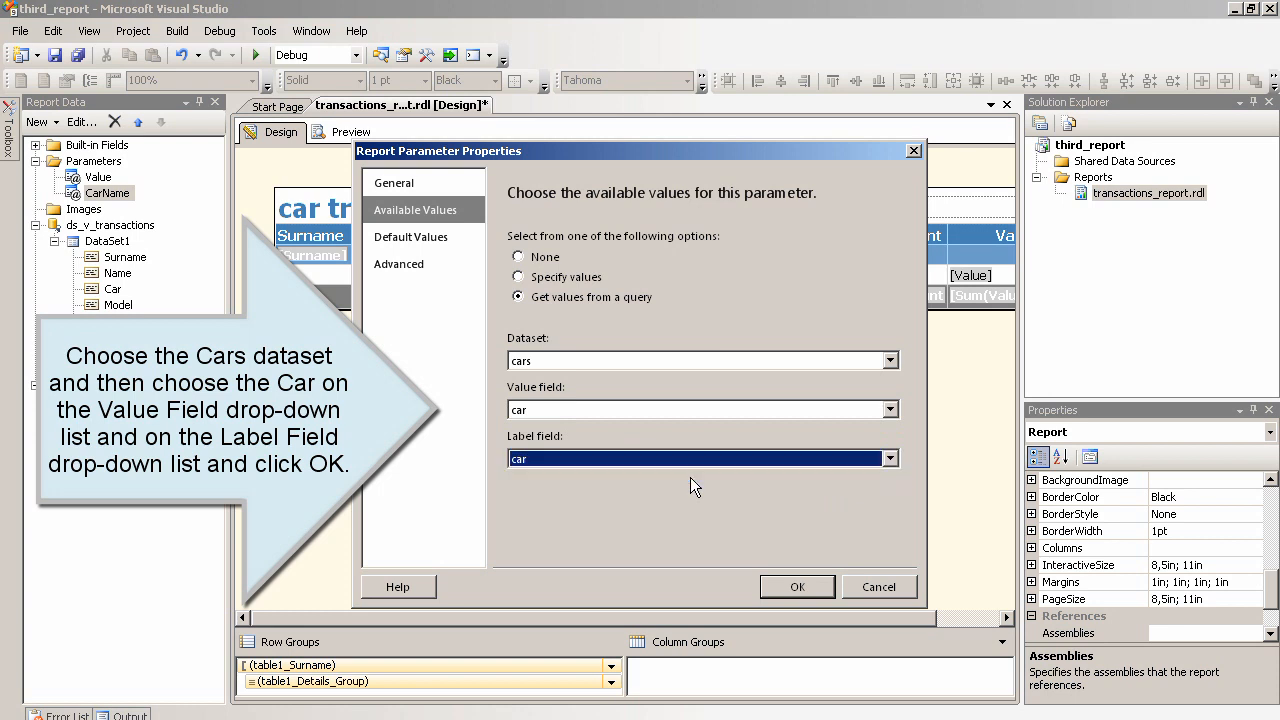
left_click(796, 588)
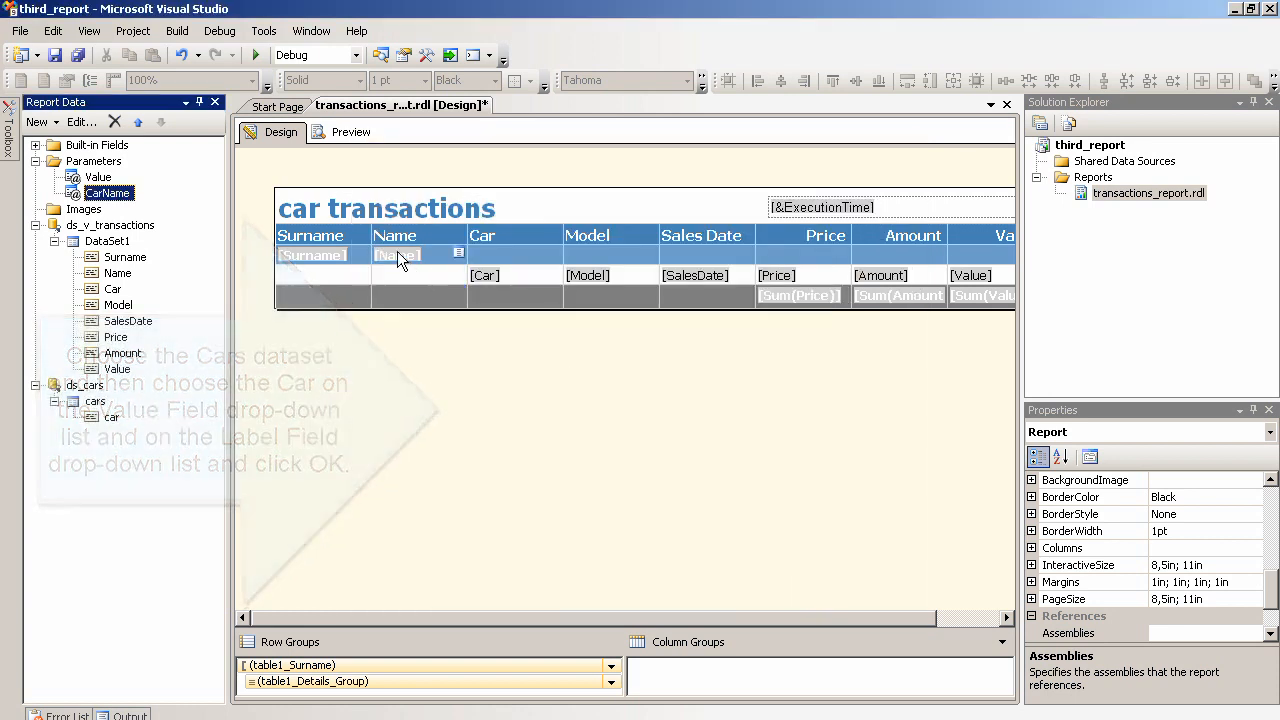
Step: Save all project files and run the transactions report with the query-based Car parameter
left_click(20, 31)
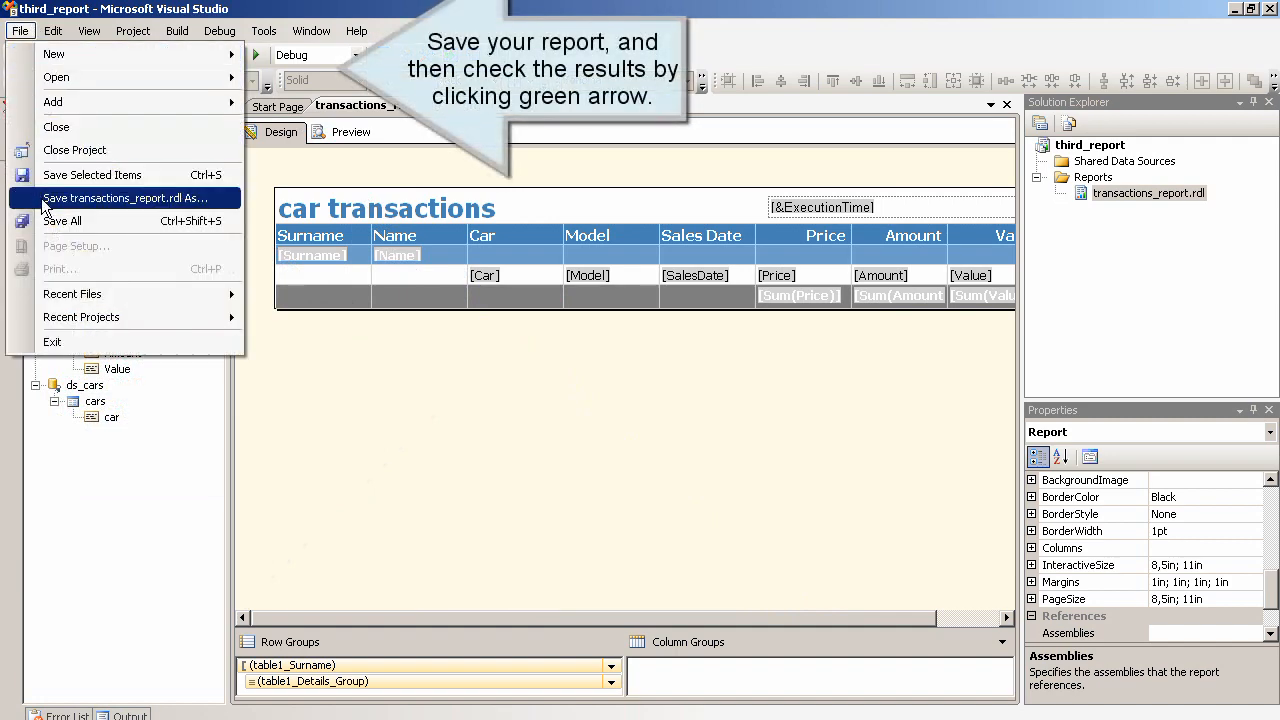
left_click(40, 220)
left_click(255, 55)
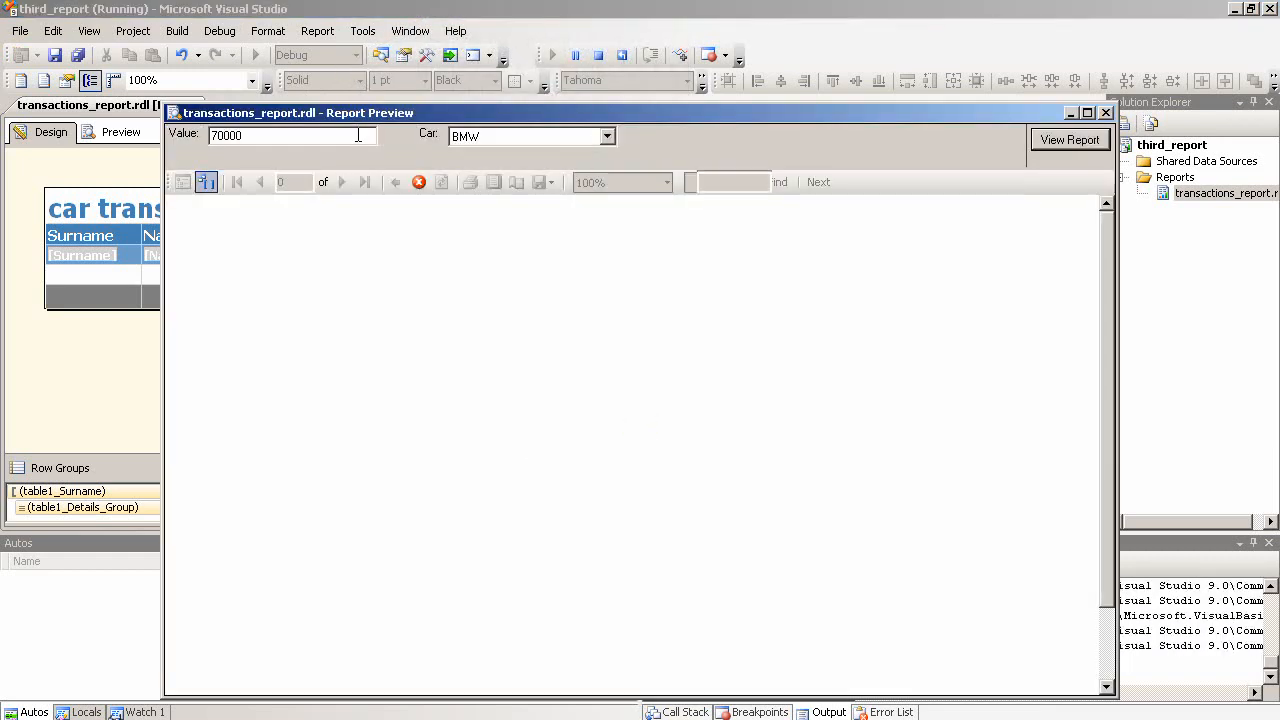
Step: Add Maserati, Lincoln and Hyundai to BMW in the Car parameter and view the report for these cars
left_click(607, 136)
mouse_move(605, 182)
left_mouse_down()
mouse_move(605, 239)
mouse_move(606, 169)
mouse_move(607, 224)
left_mouse_up()
left_click(457, 240)
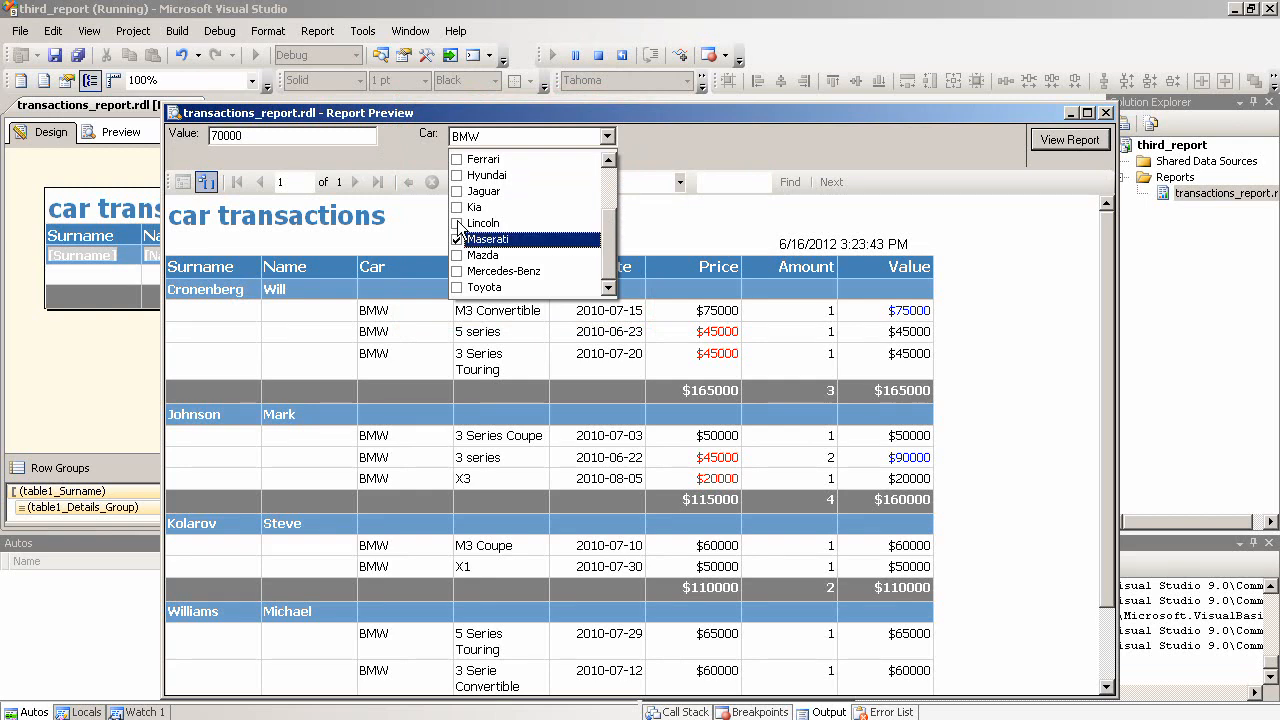
left_click(457, 223)
left_click(458, 175)
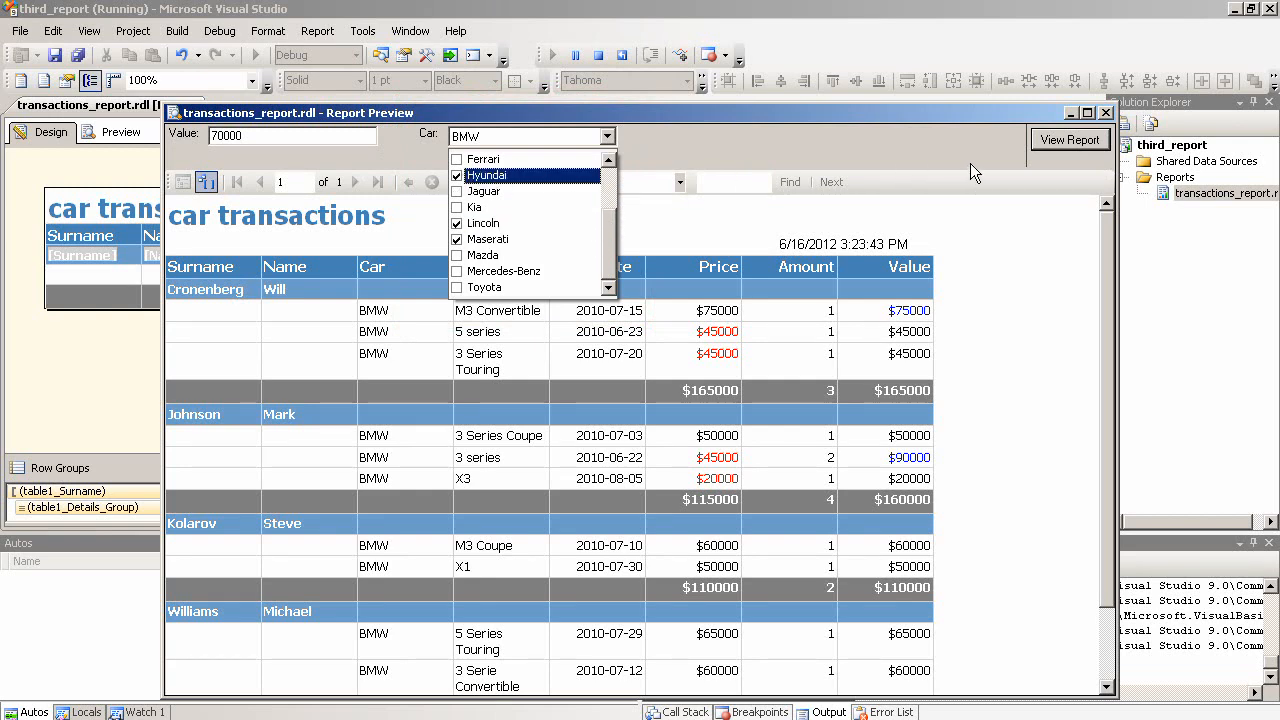
left_click(1052, 140)
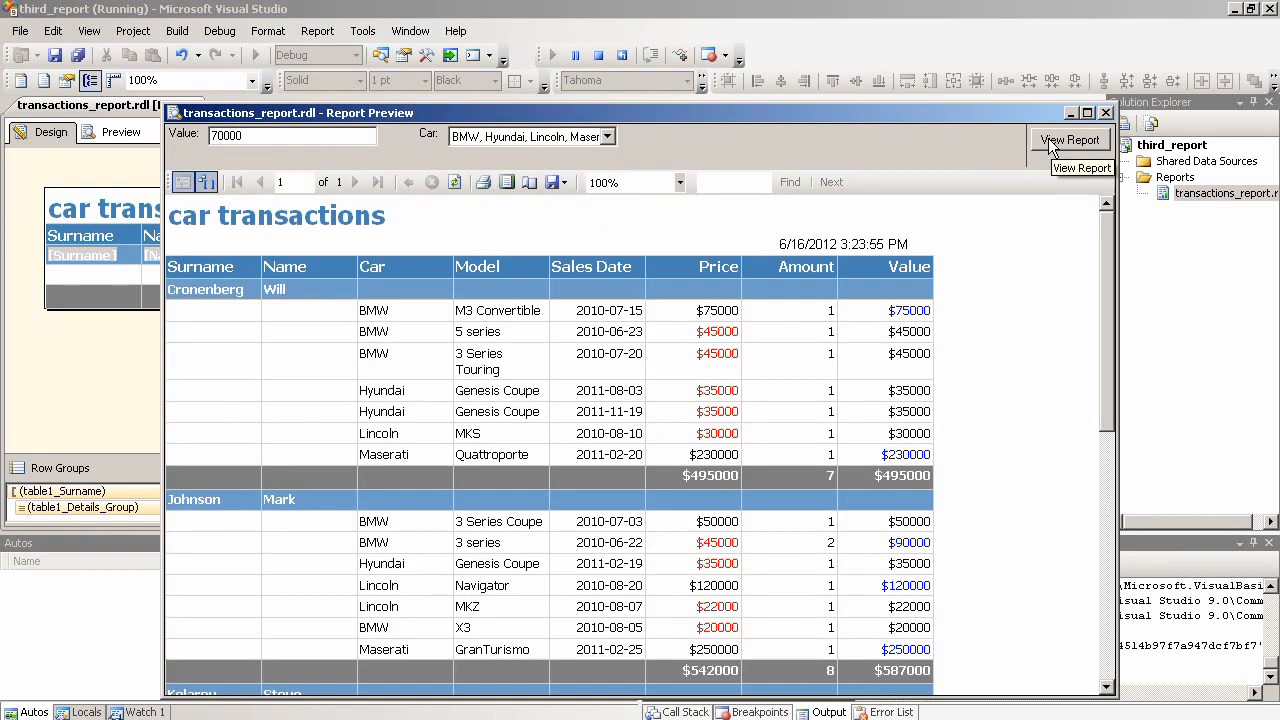
Step: Replace Maserati, Lincoln and Hyundai with Ferrari and Mercedes-Benz in the Car parameter and view the report
left_click(607, 138)
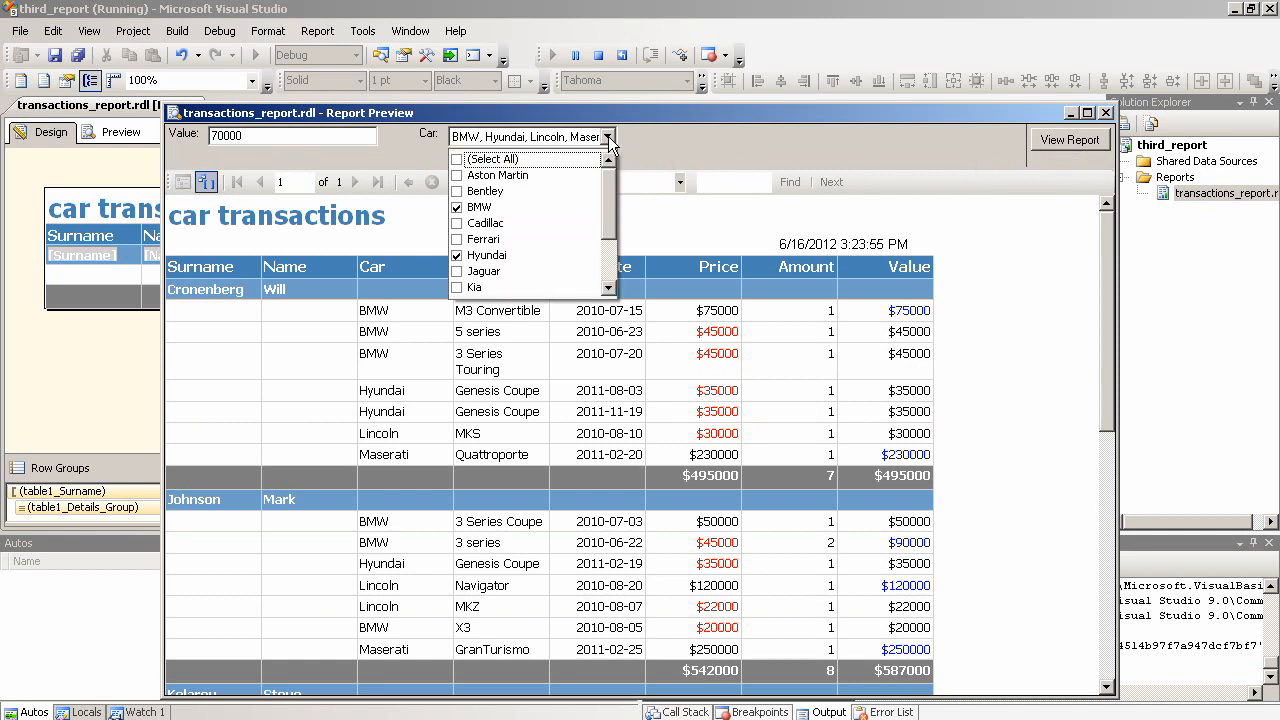
left_click_drag(609, 195, 612, 258)
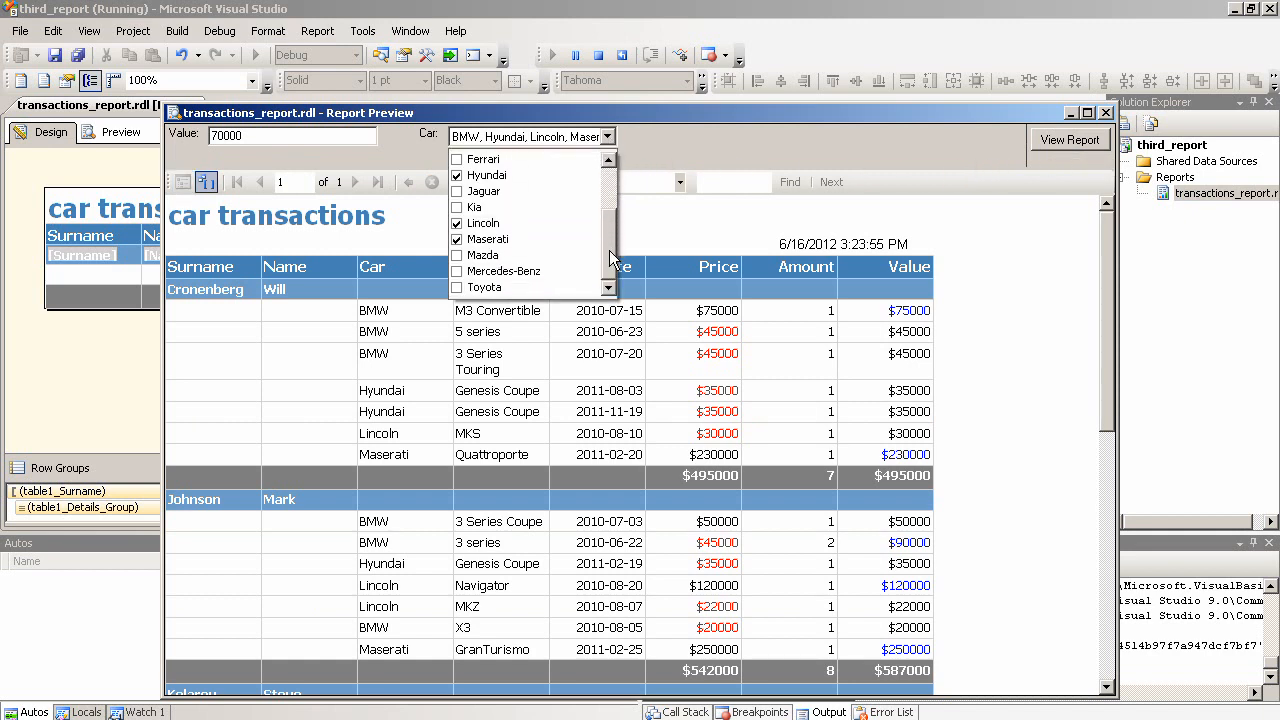
left_click(457, 240)
left_click(457, 223)
left_click(457, 159)
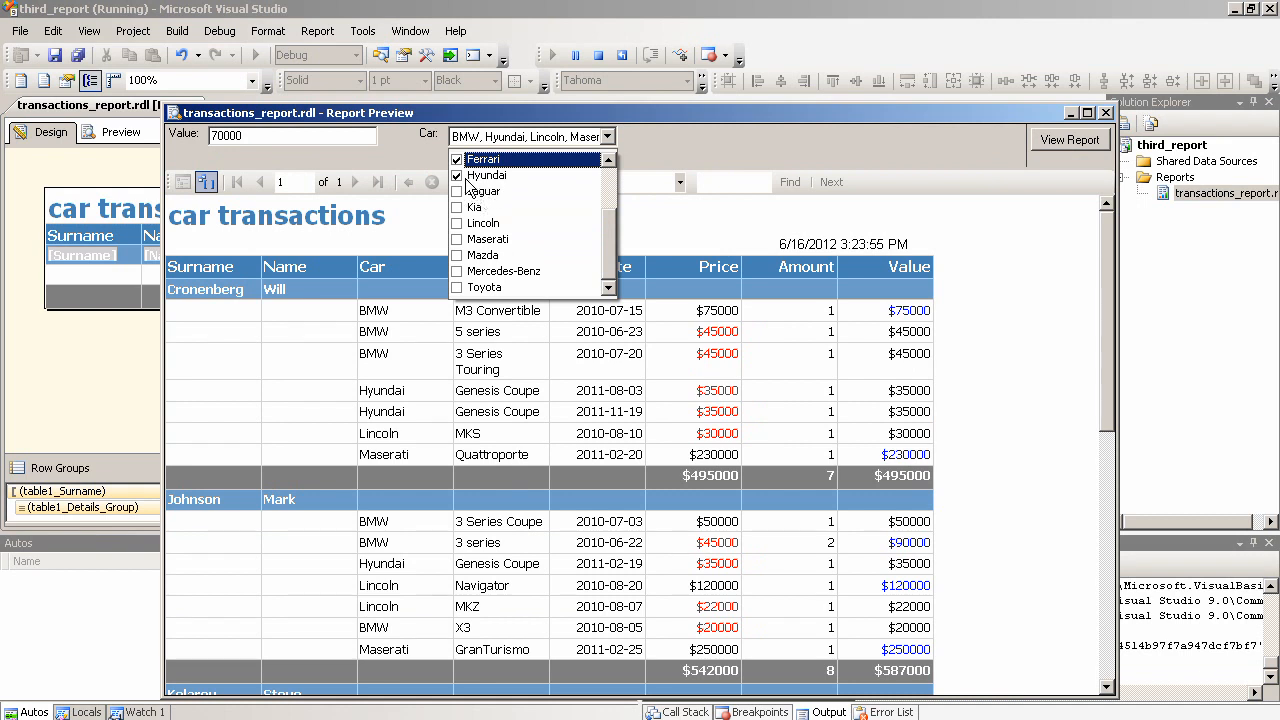
left_click(462, 177)
left_click_drag(607, 253, 600, 292)
left_click(470, 208)
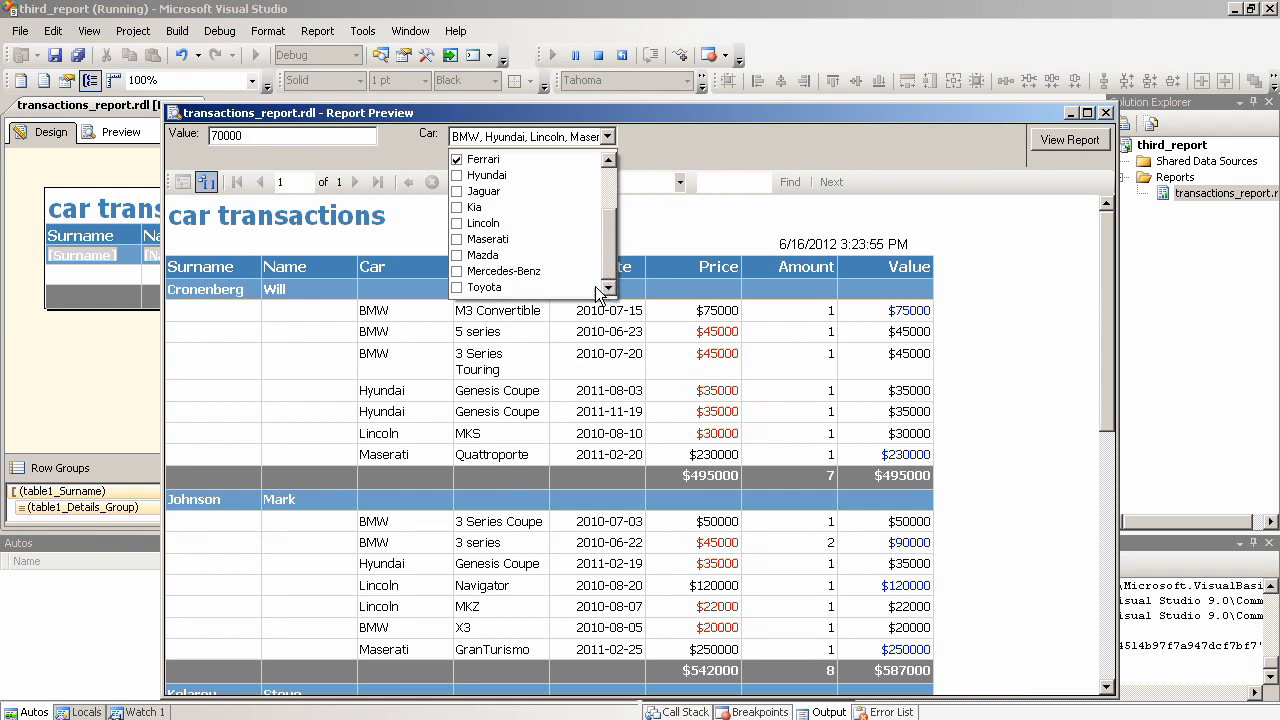
left_click(458, 272)
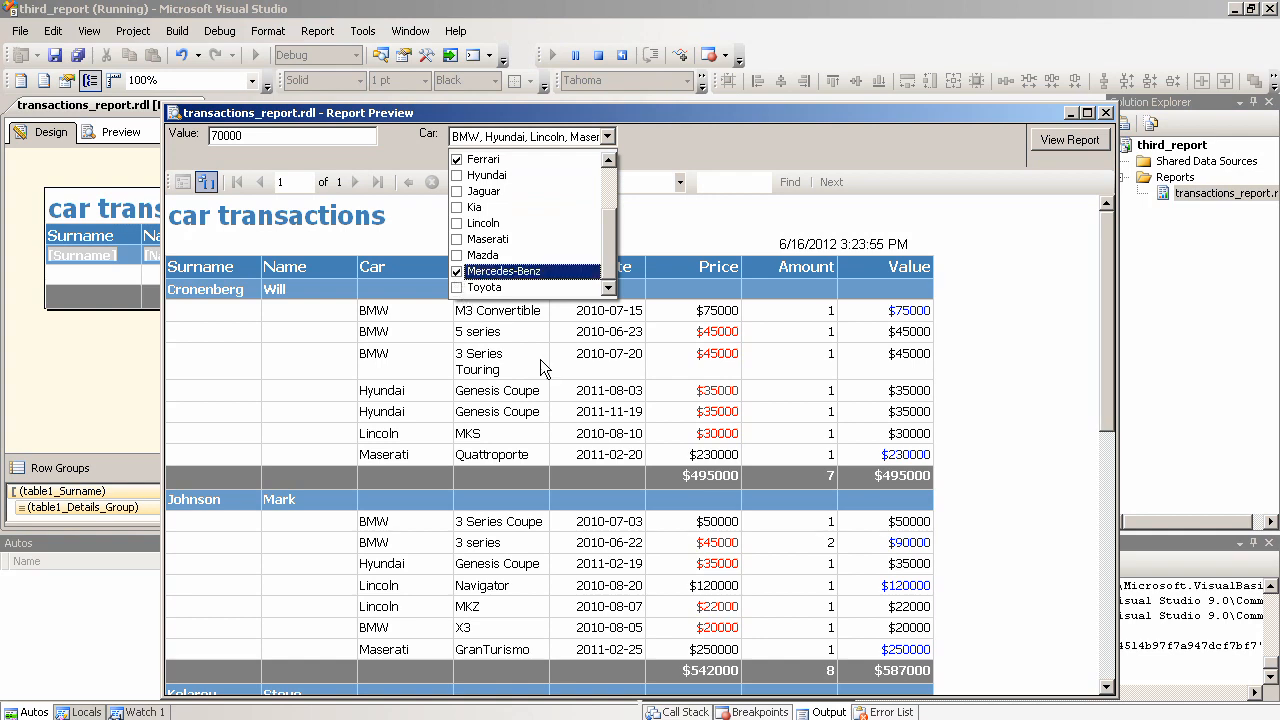
left_click(1062, 141)
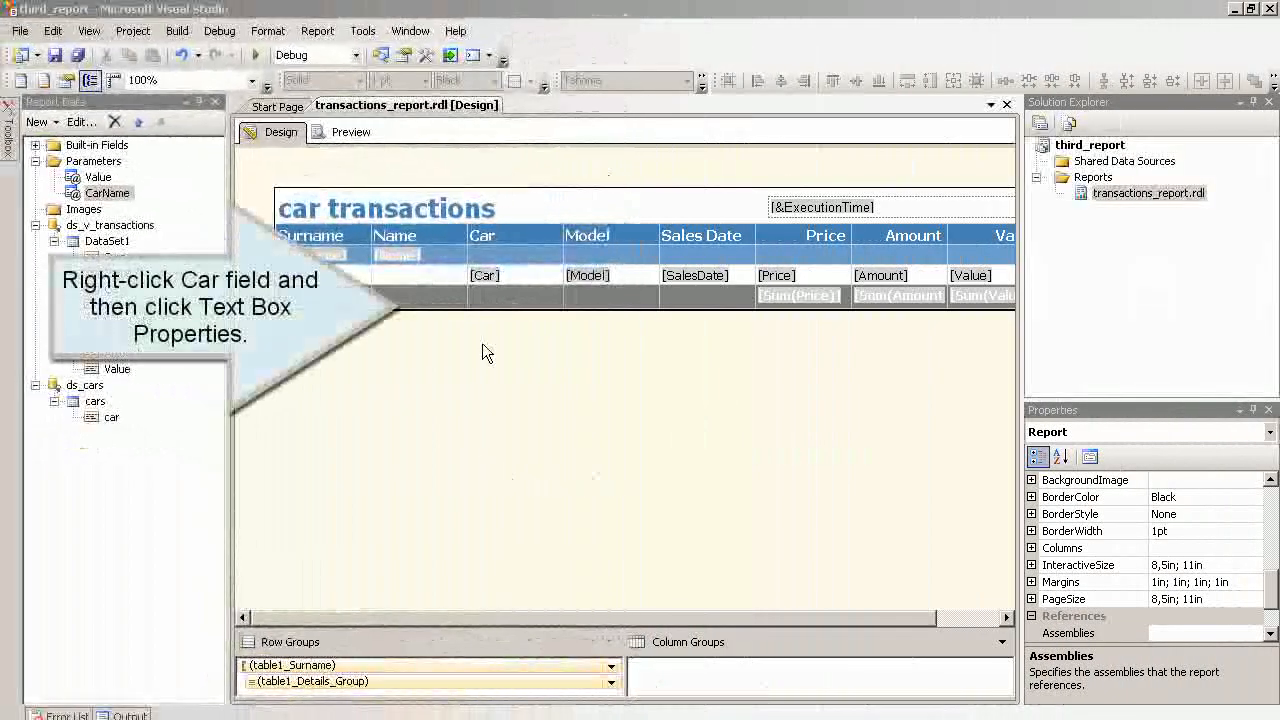
Step: Enable the Car detail text box as a Go to URL hyperlink and open its URL expression in a maximized editor
right_click(494, 273)
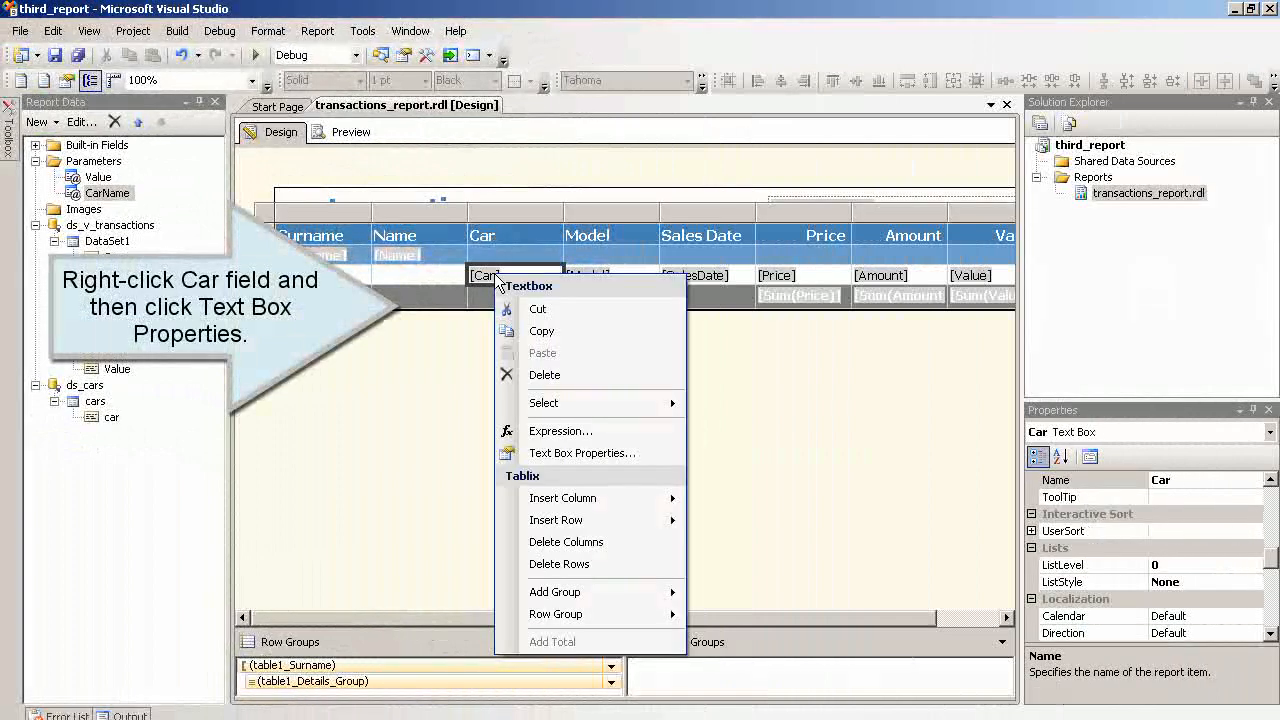
left_click(556, 455)
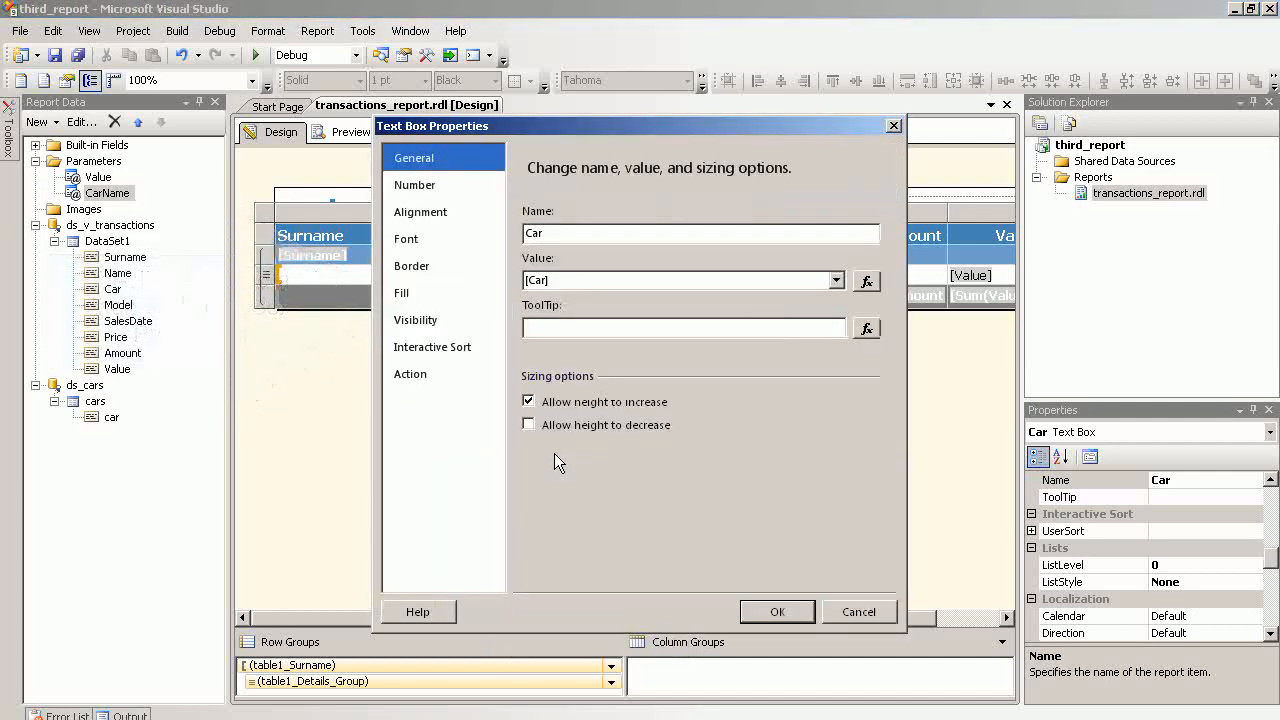
left_click(416, 384)
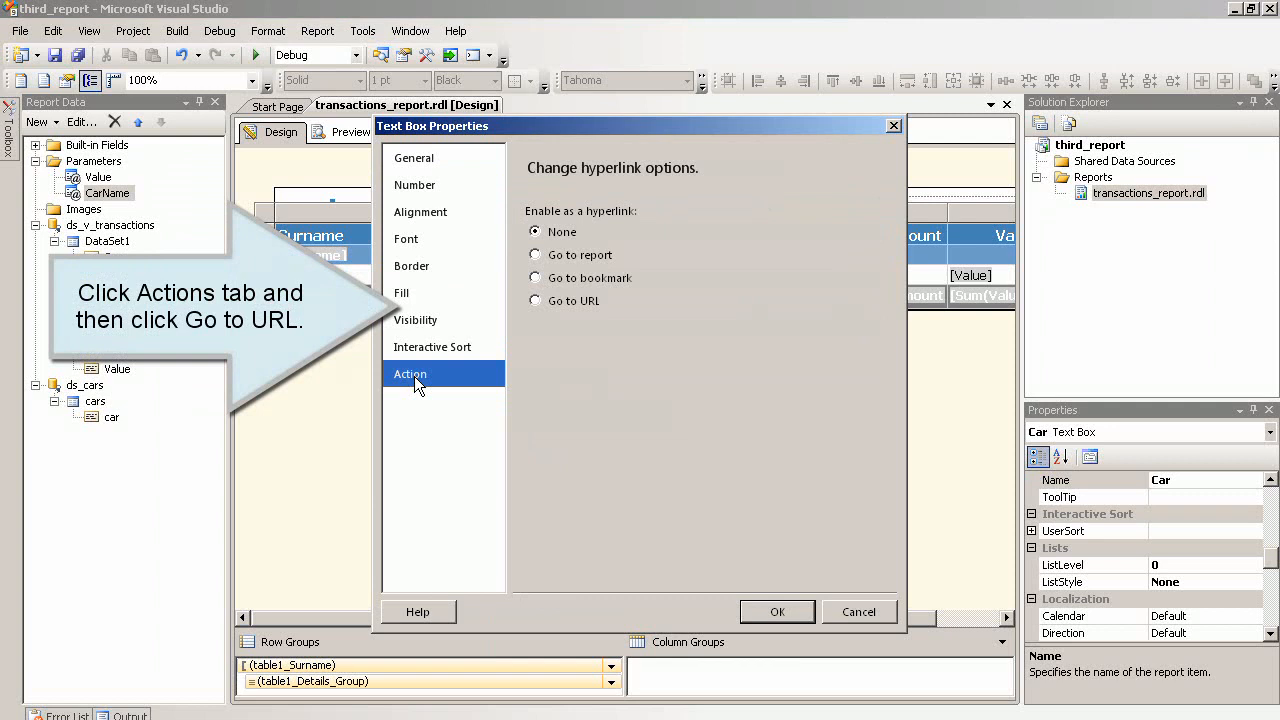
left_click(534, 301)
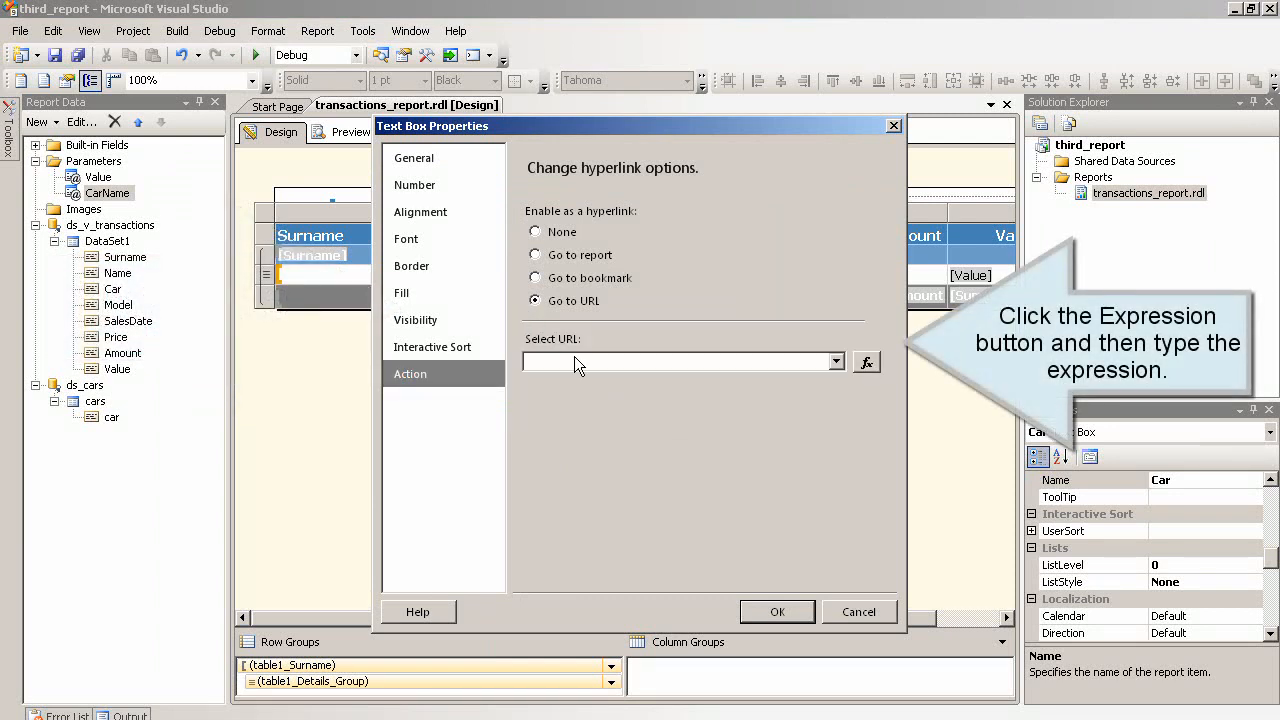
left_click(866, 363)
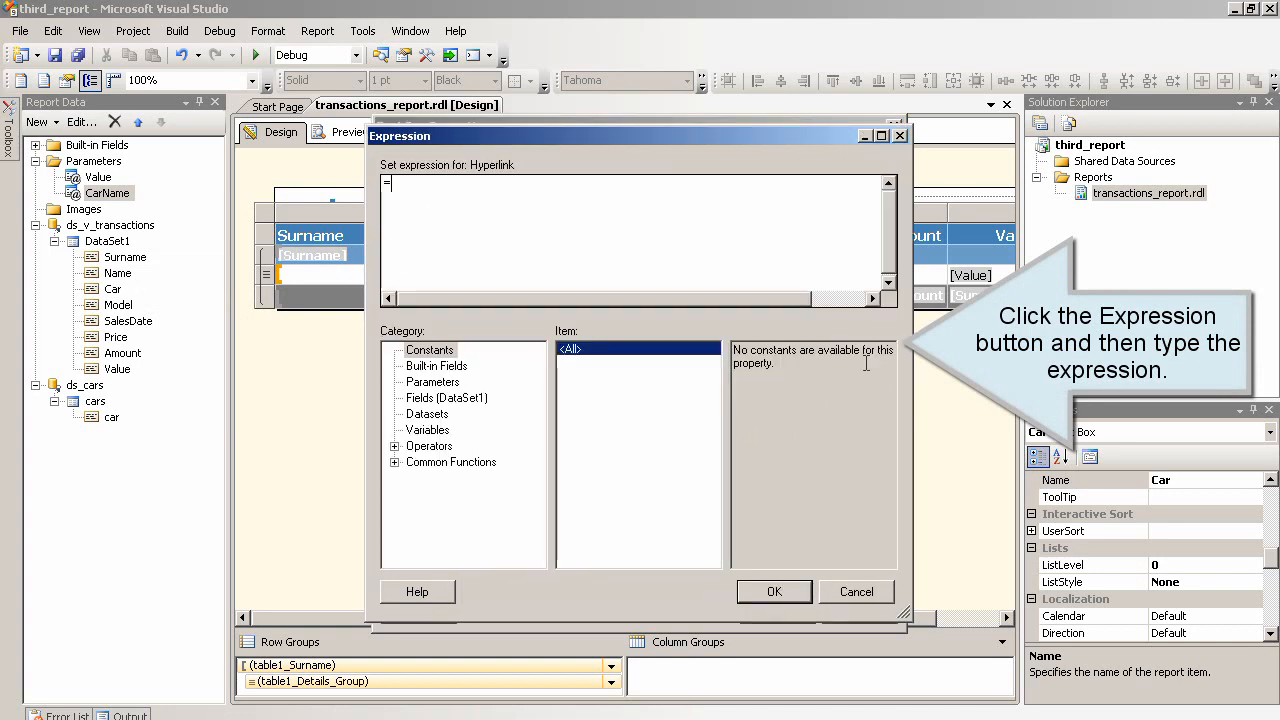
left_click(881, 135)
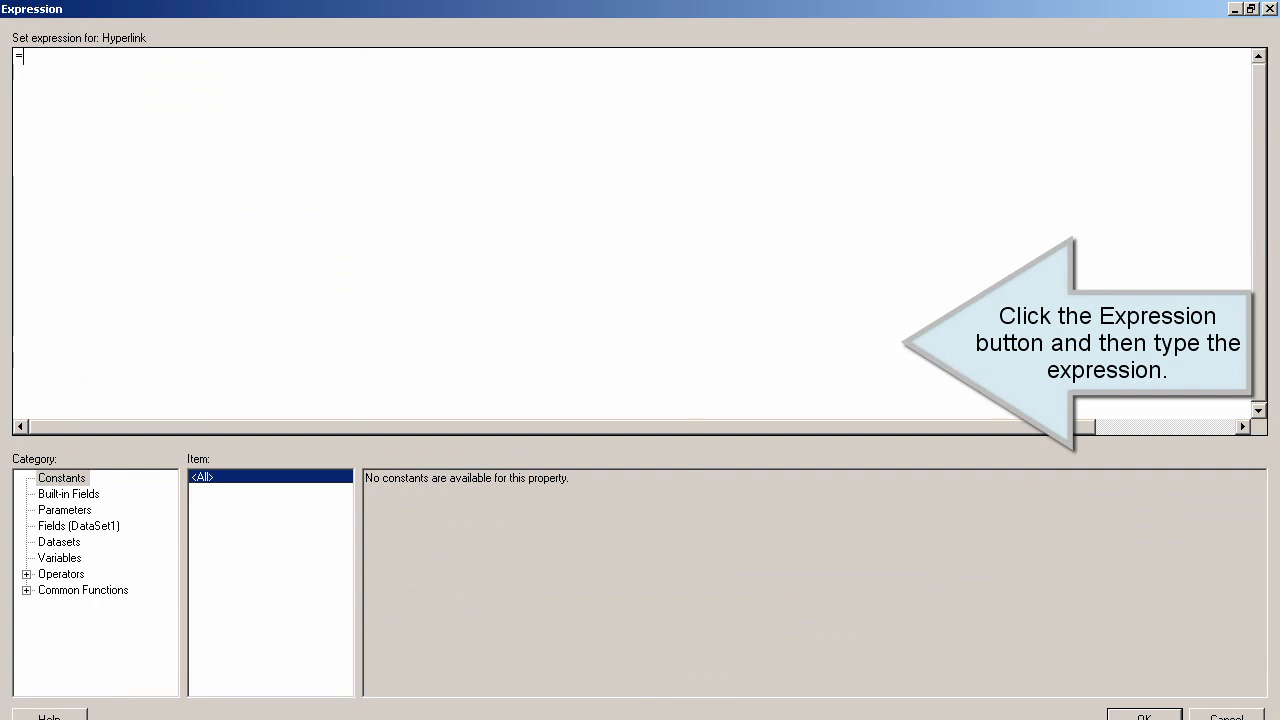
type("=Switch(Fie")
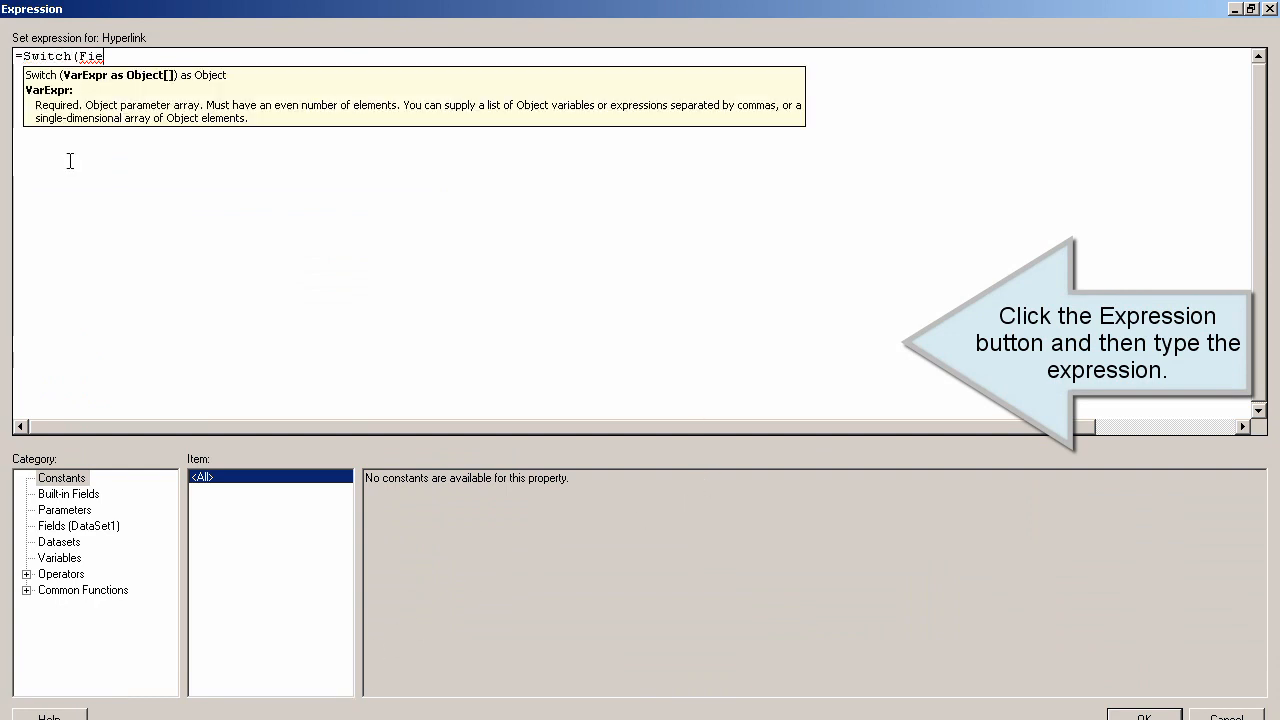
type("lds!Car.Value=\"Ferra")
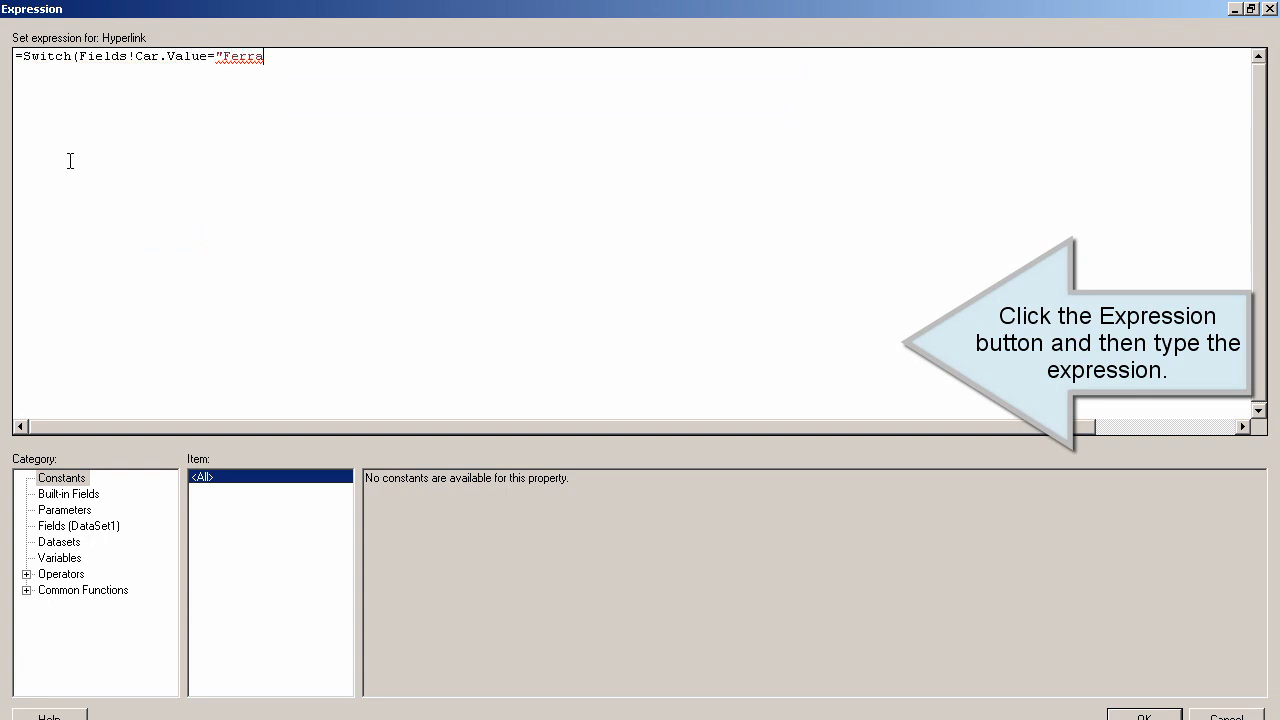
type("ri\",\"http://www.fer")
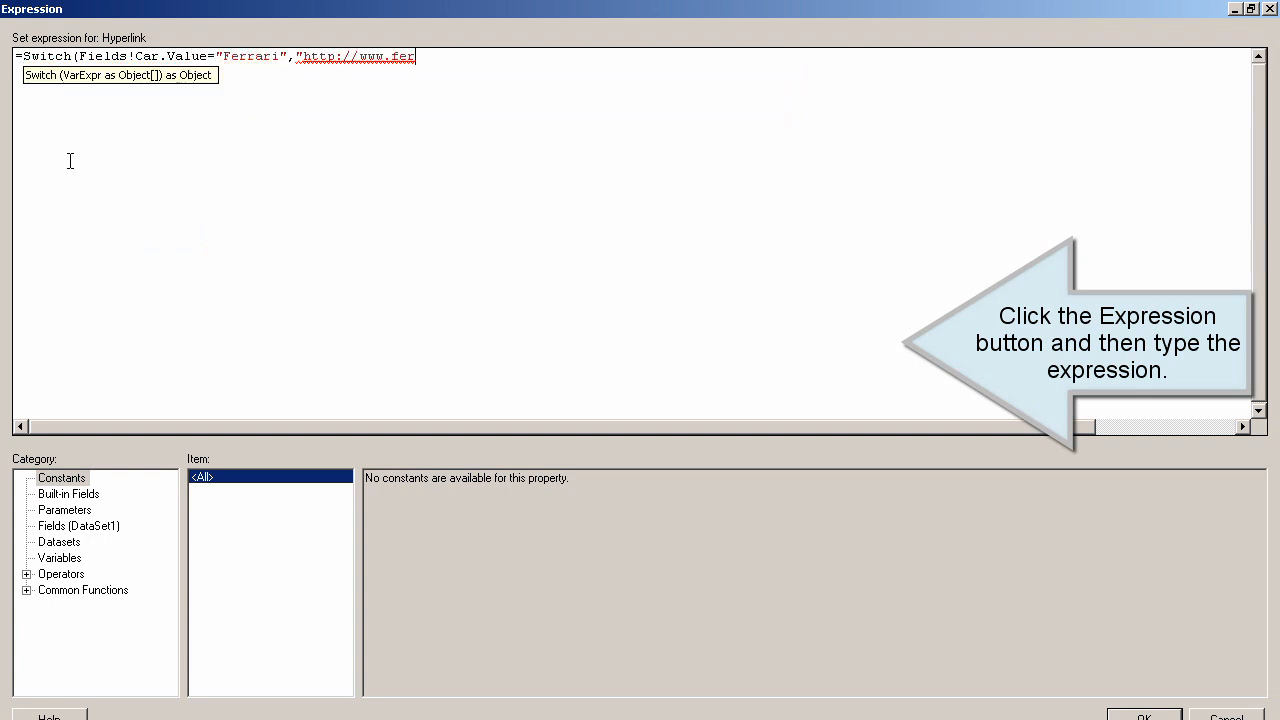
type("rari.com\",")
key("Return")
type("Fi")
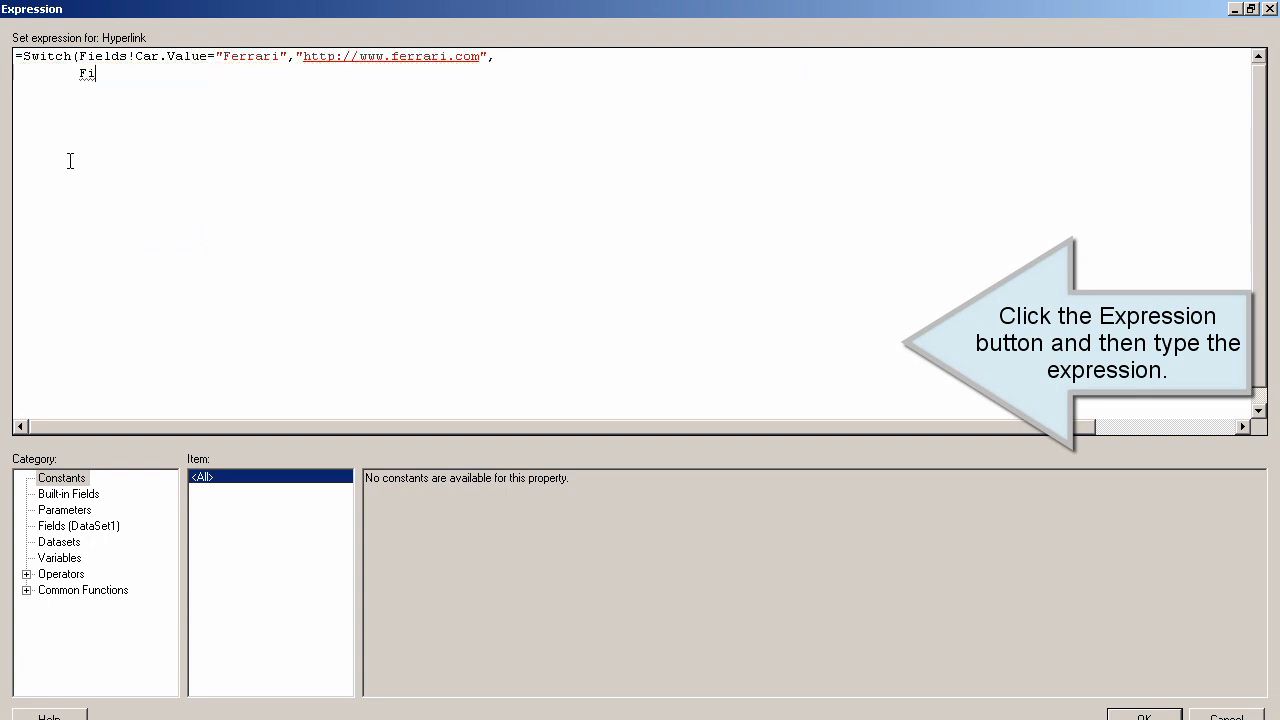
type("elds!Car.Value=\"BMW\",\"ht")
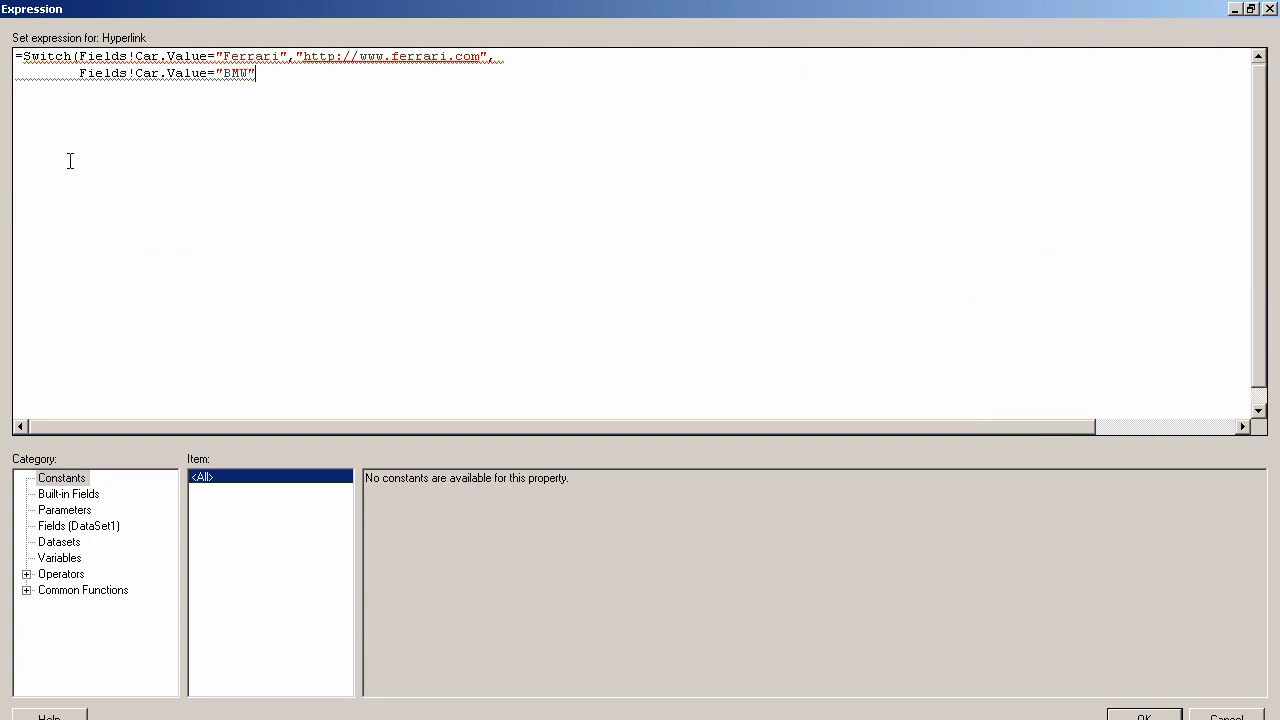
type("tp://www.bmw.co")
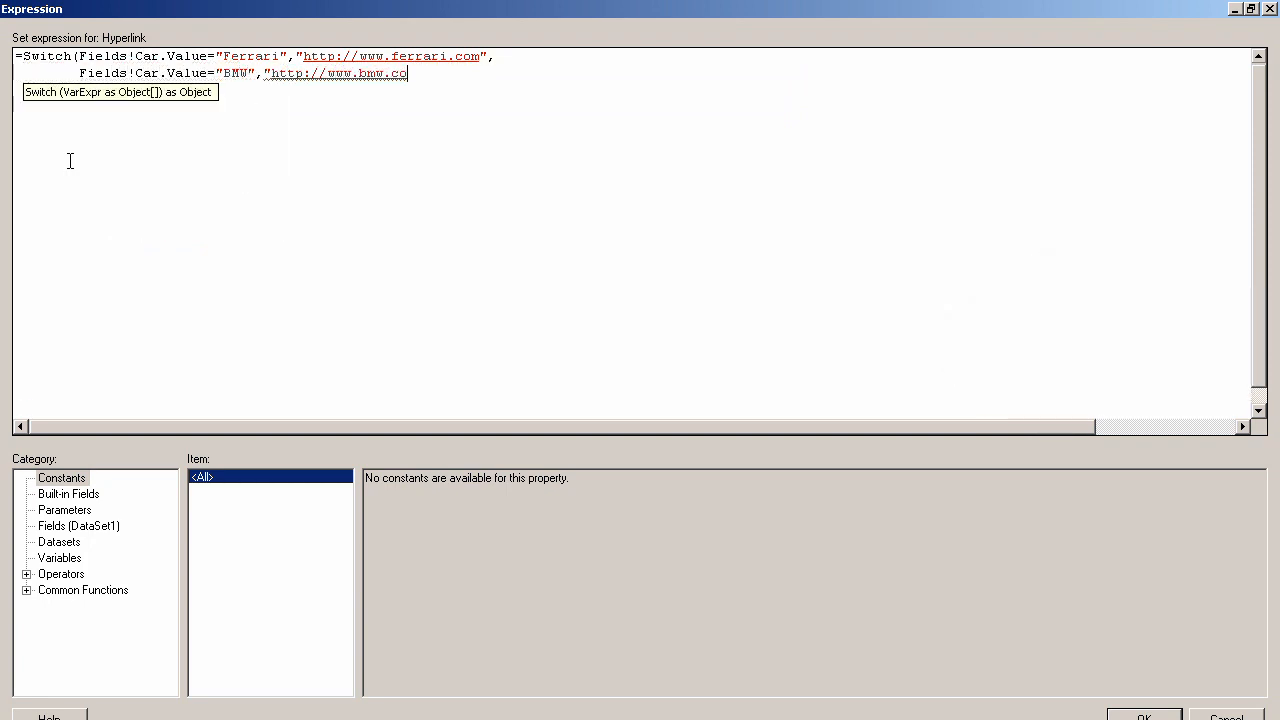
type("m\",")
key("Return")
type("Fields!Car.Value=\"")
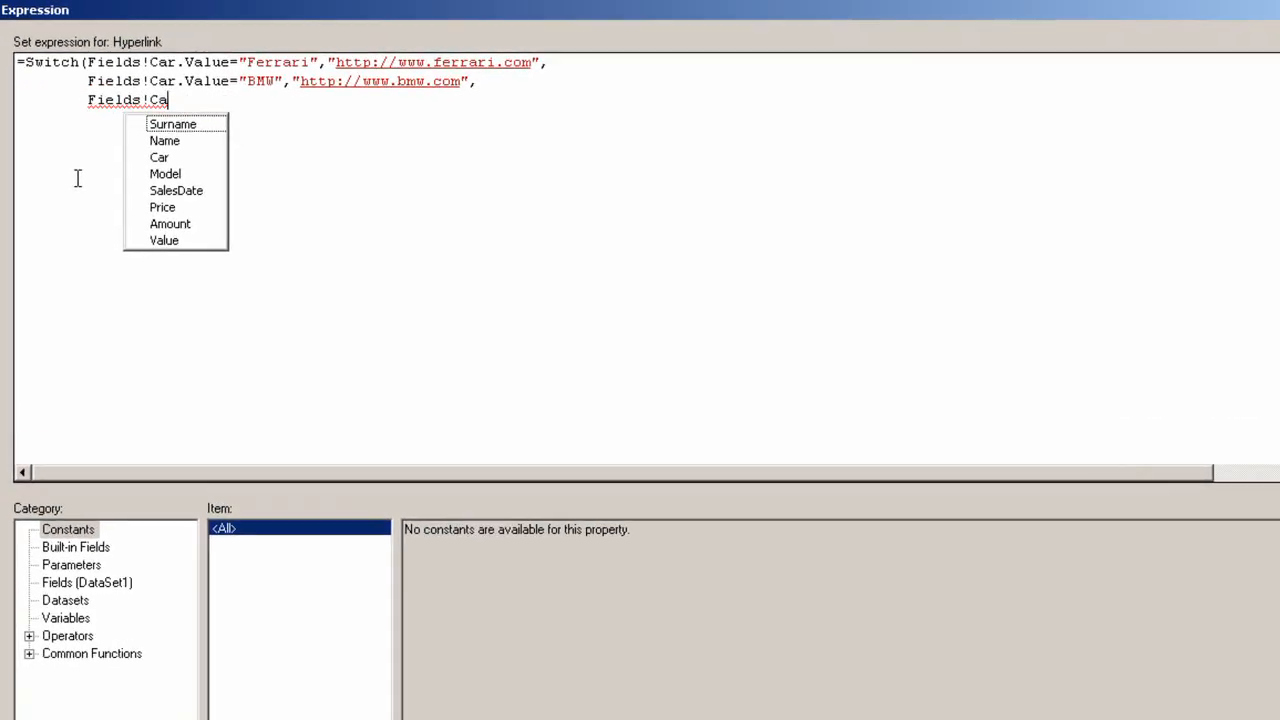
type("Aston Mart")
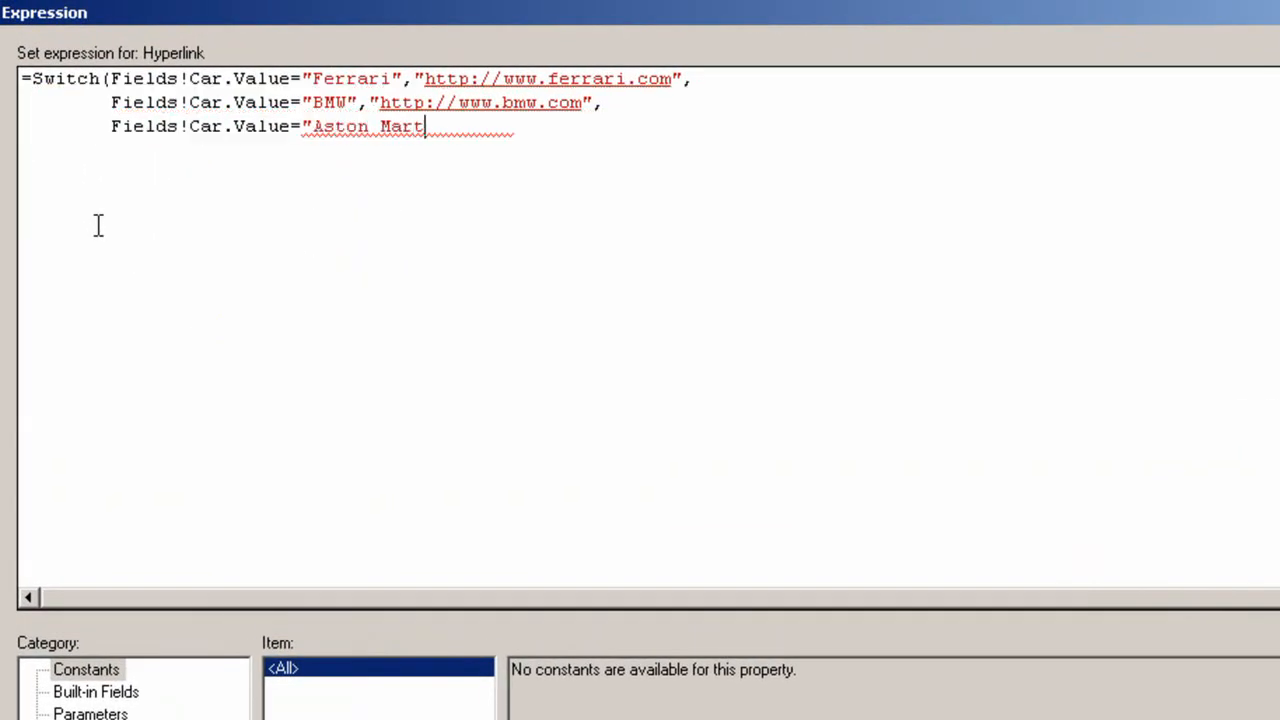
type("in\",\"http://www.asto")
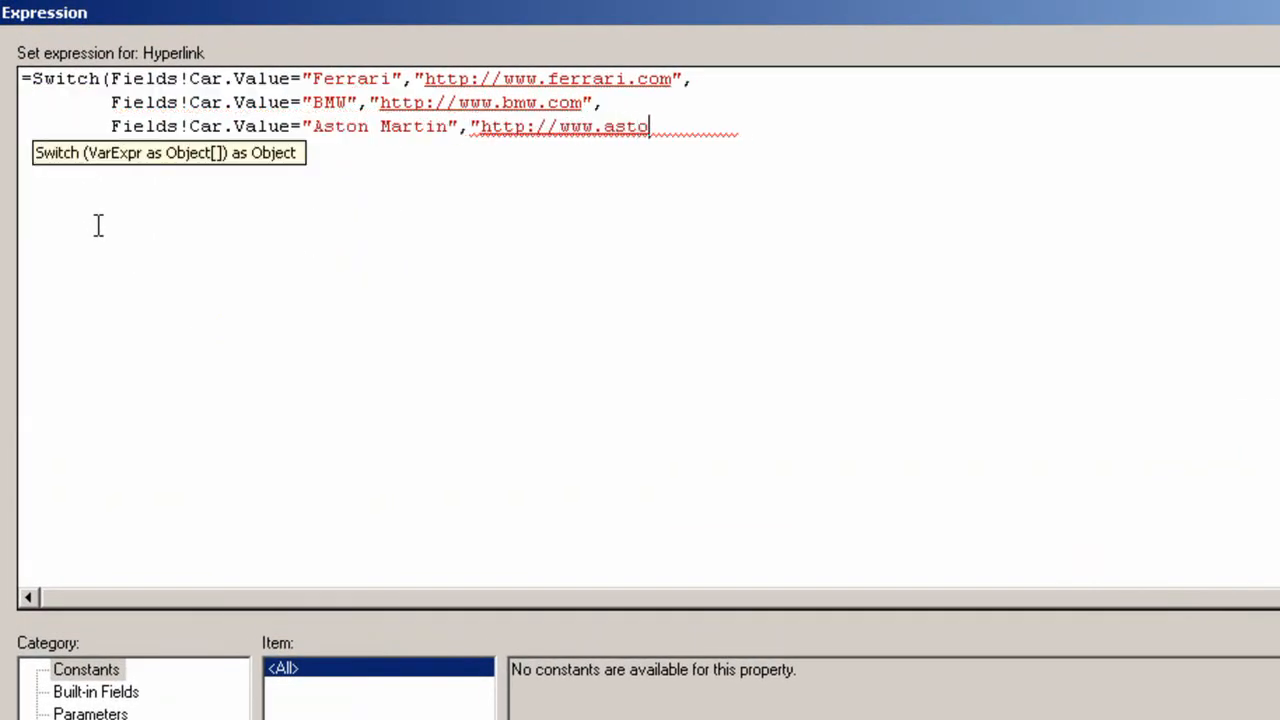
type("nmartin.com\",")
key("Return")
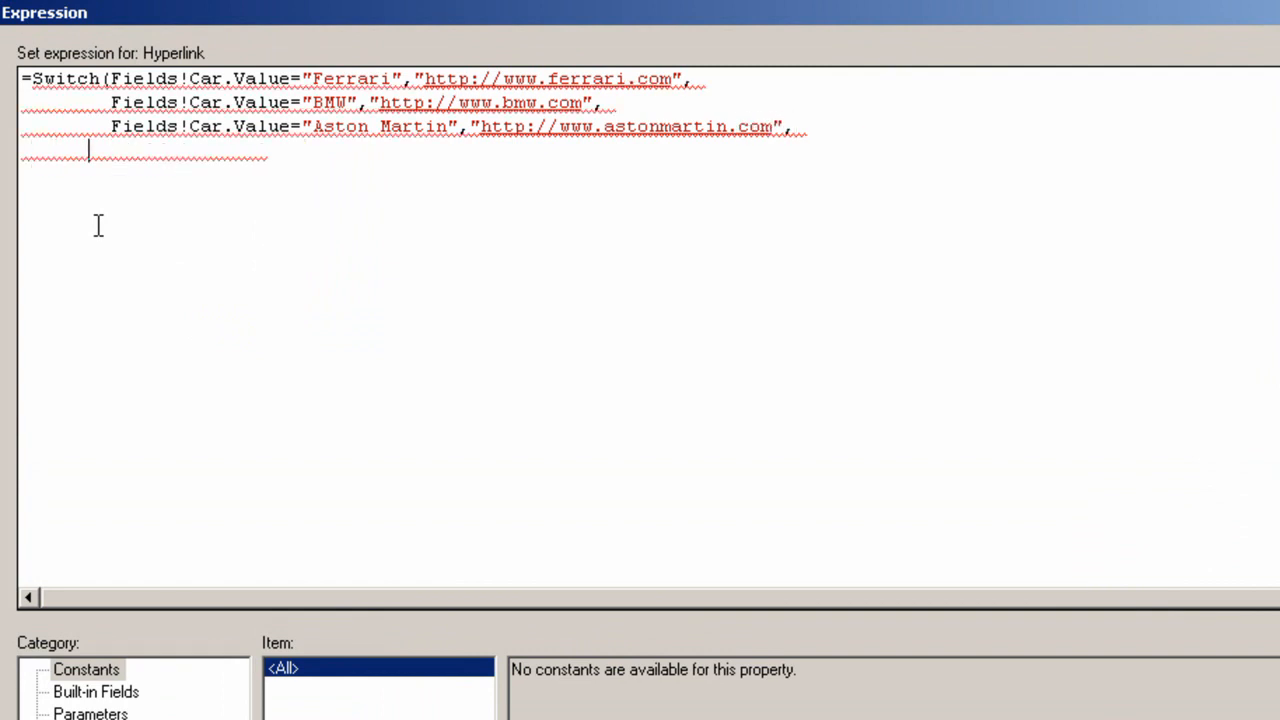
type("Fields!Car.Value=\"")
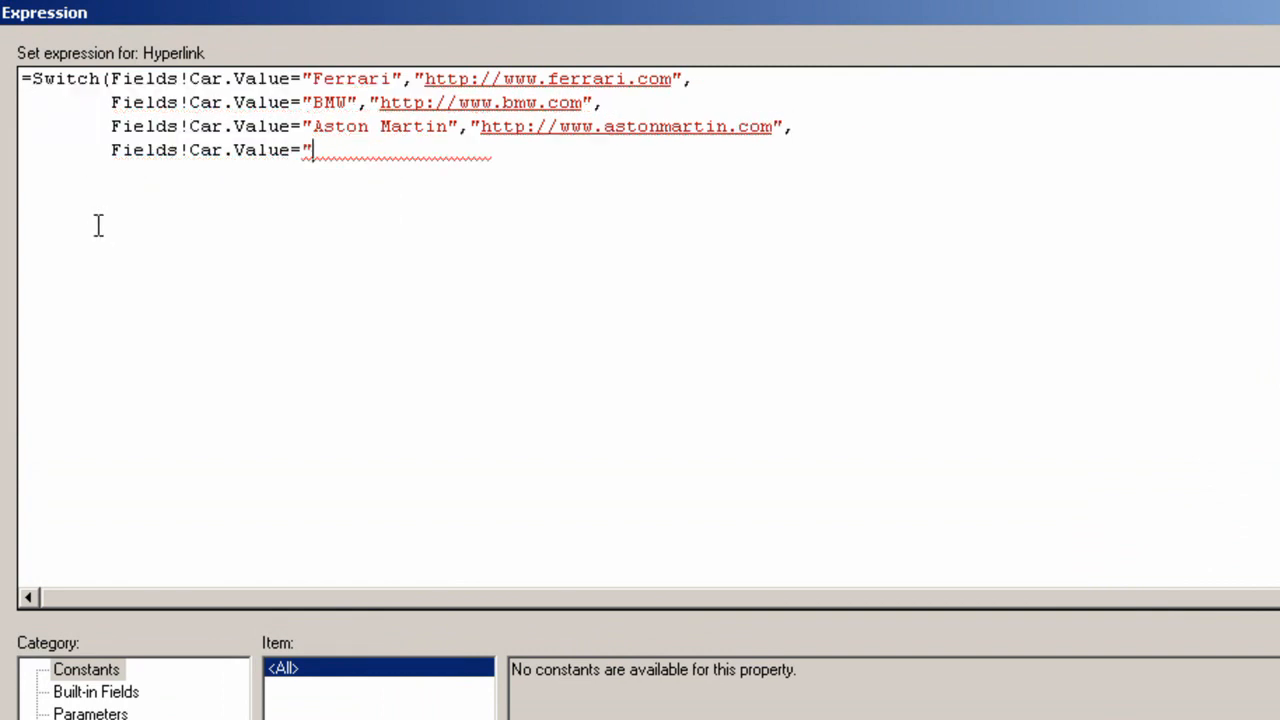
type("Bentley\",\"http://ww")
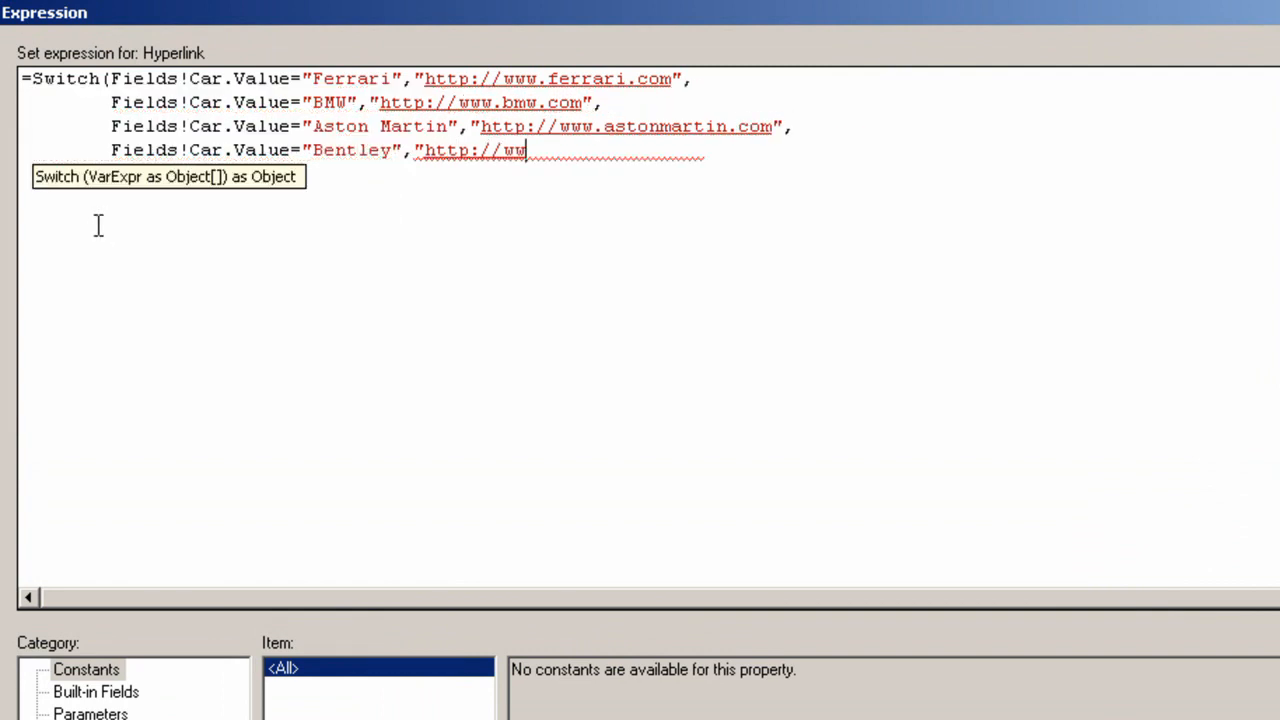
type("w.bentleymotors.com\",")
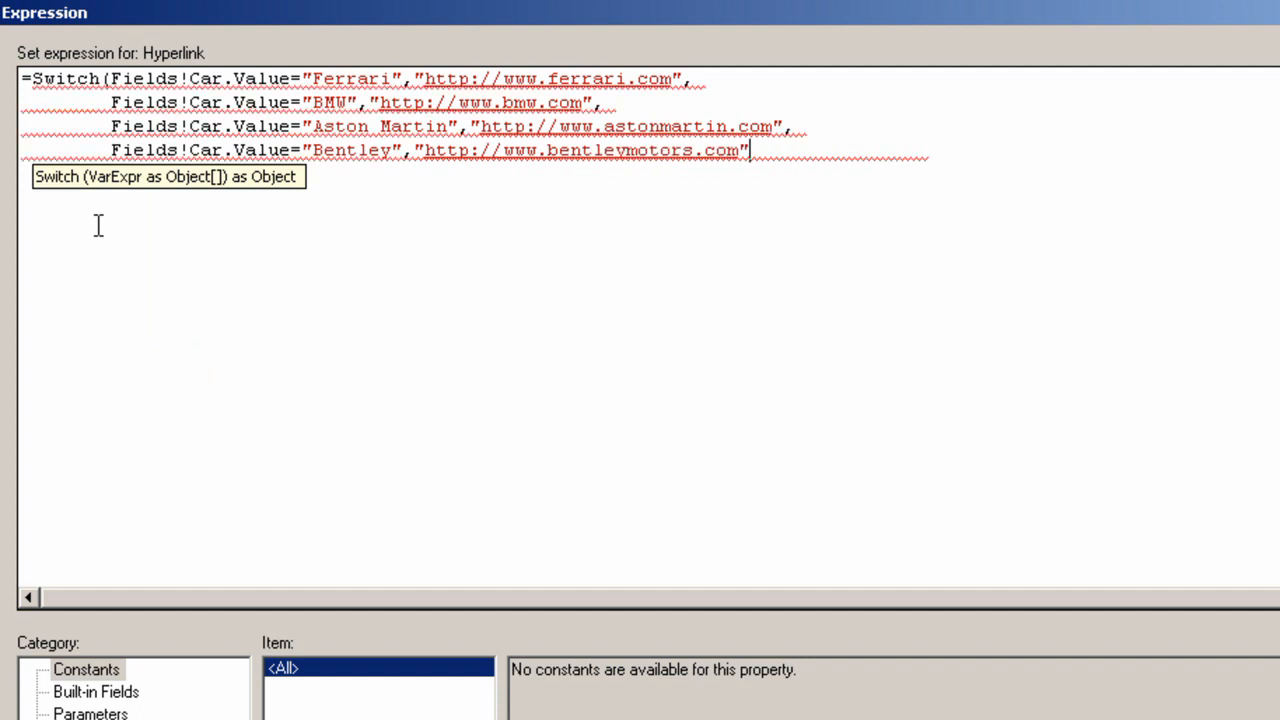
key("Return")
type("Fields!Car")
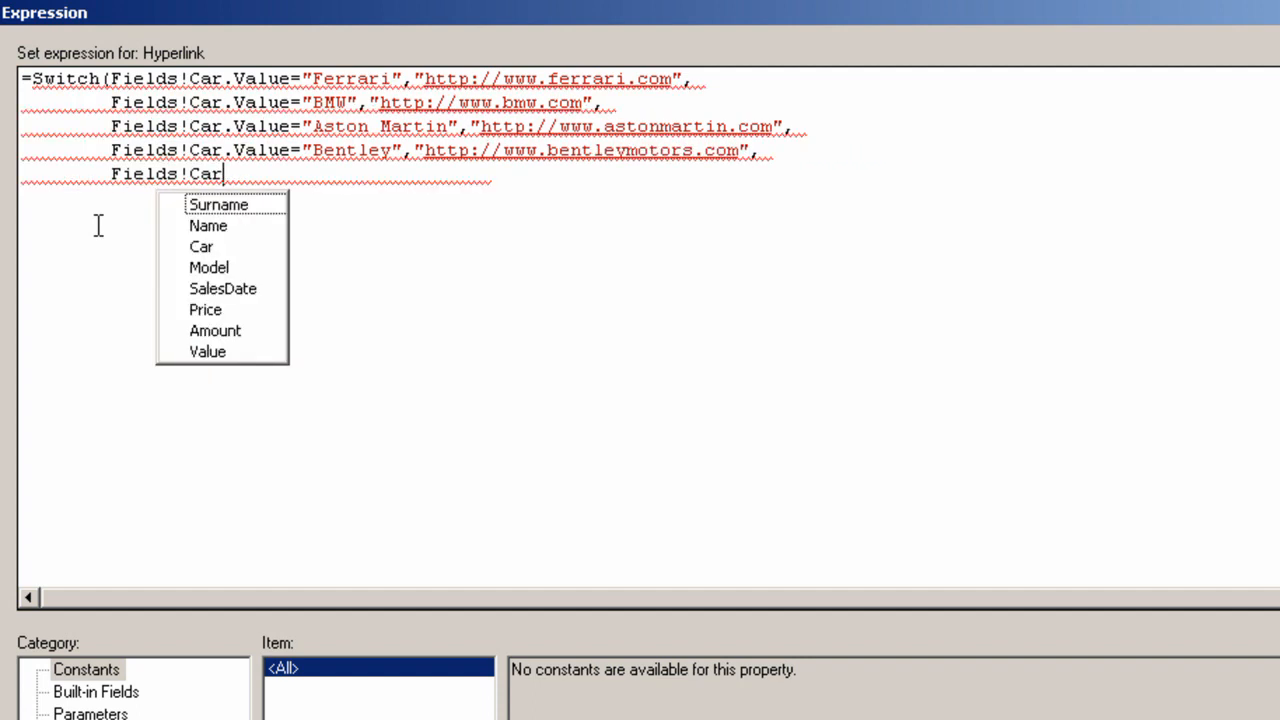
type(".Value=\"Cadilac\",\"ht")
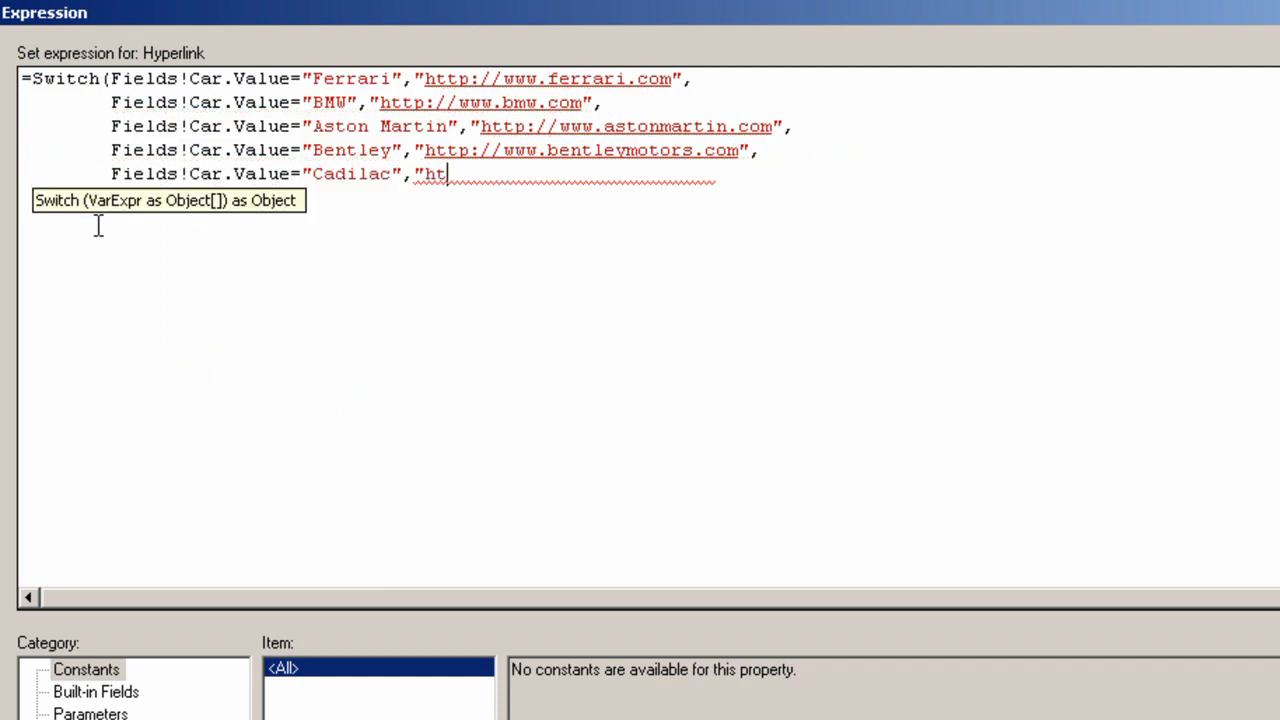
type("tp://www.cadillac.com\",")
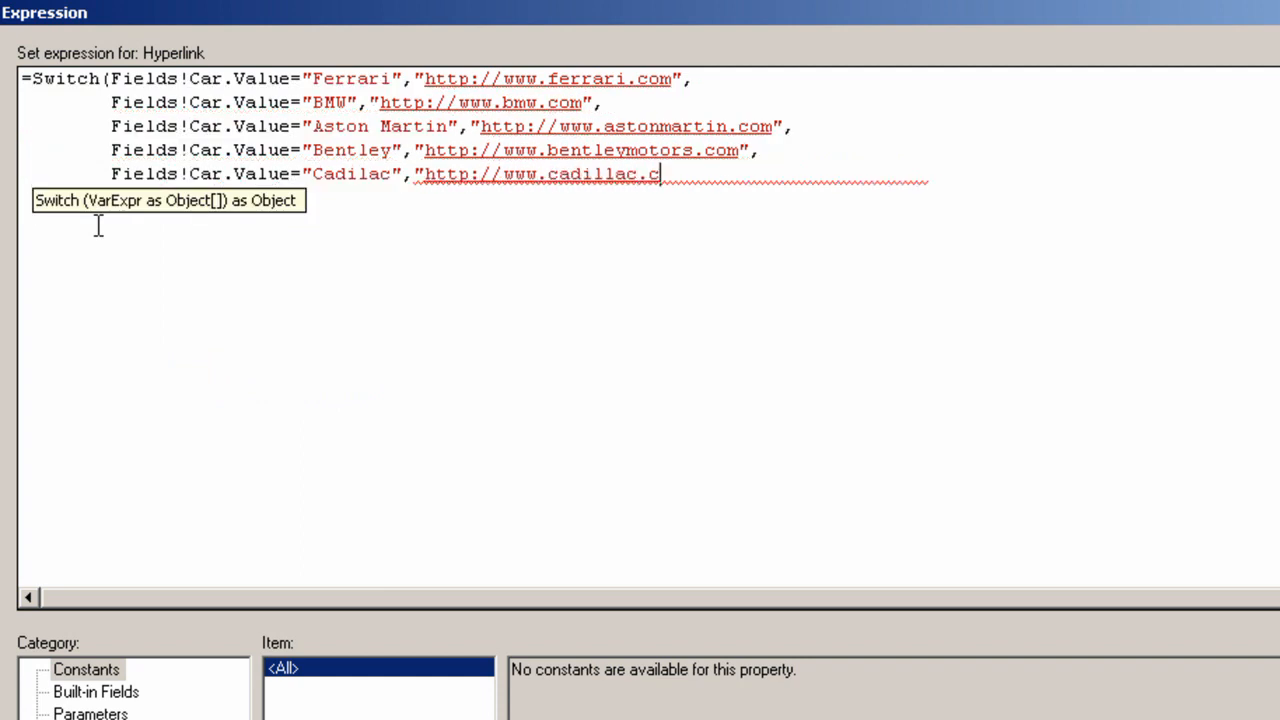
key("Return")
type("Fields!C")
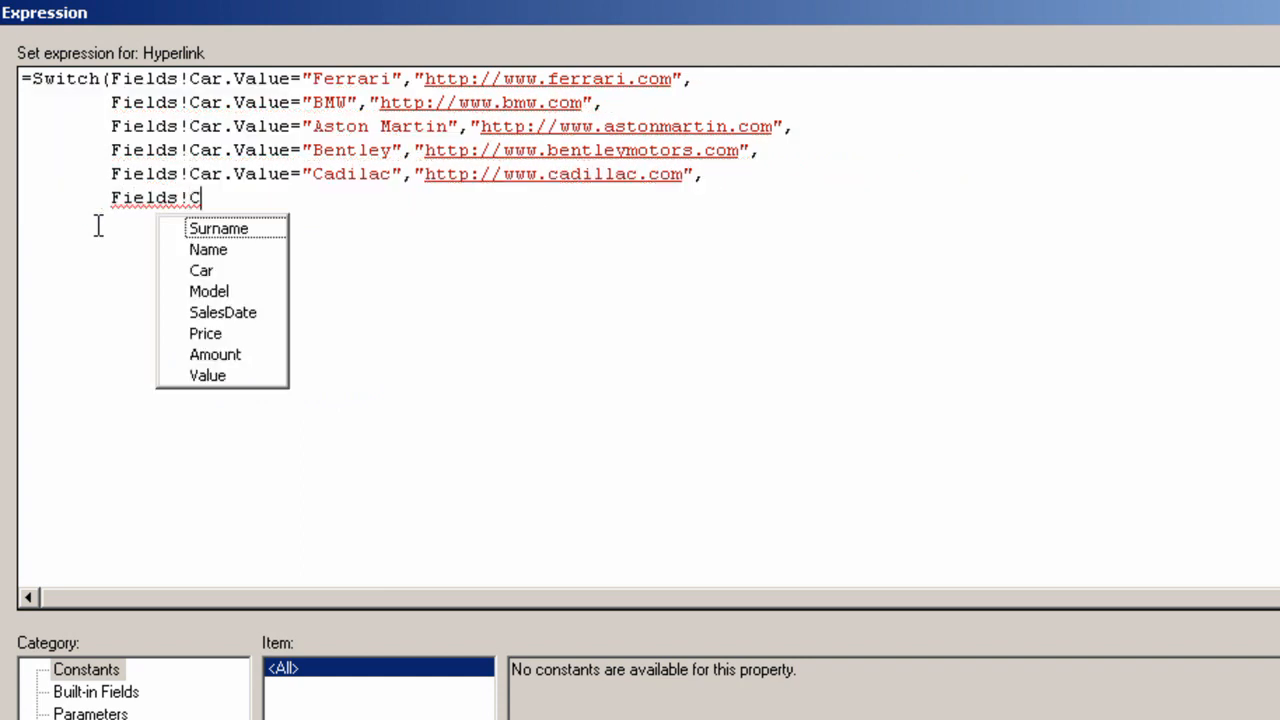
type("ar.Value=\"Hyundai\",")
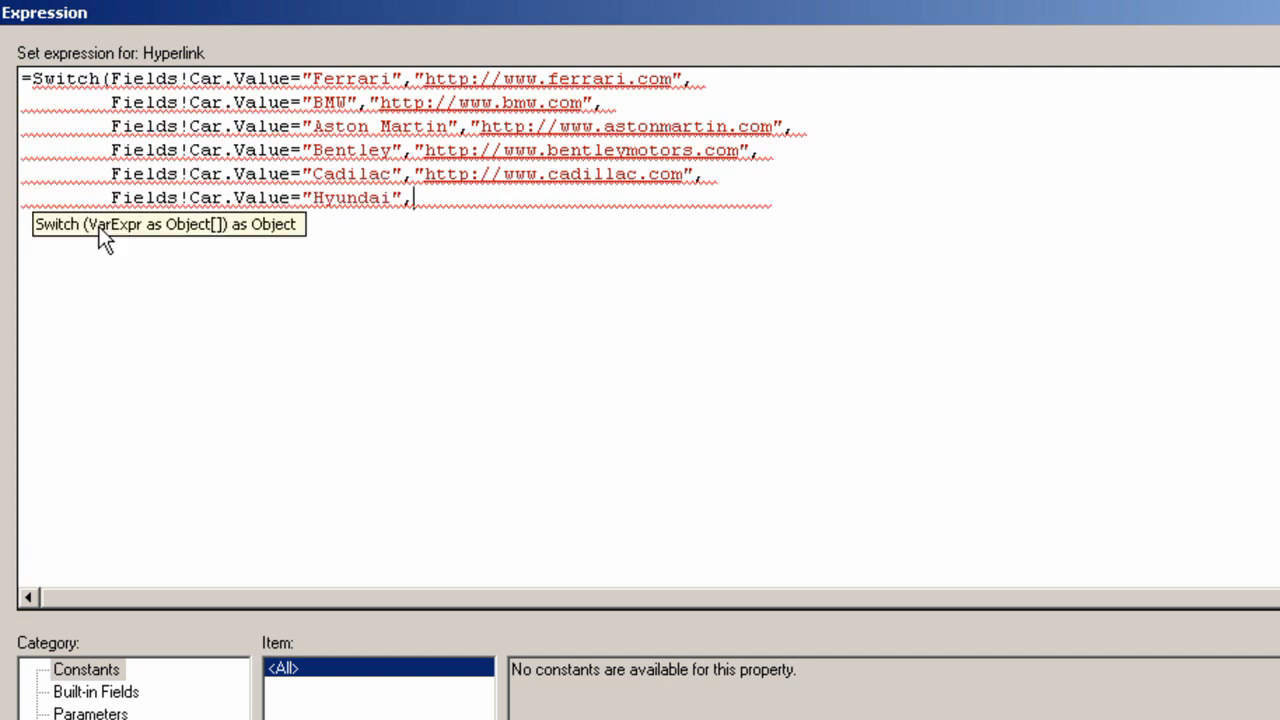
type("\"http://www.hyundai-")
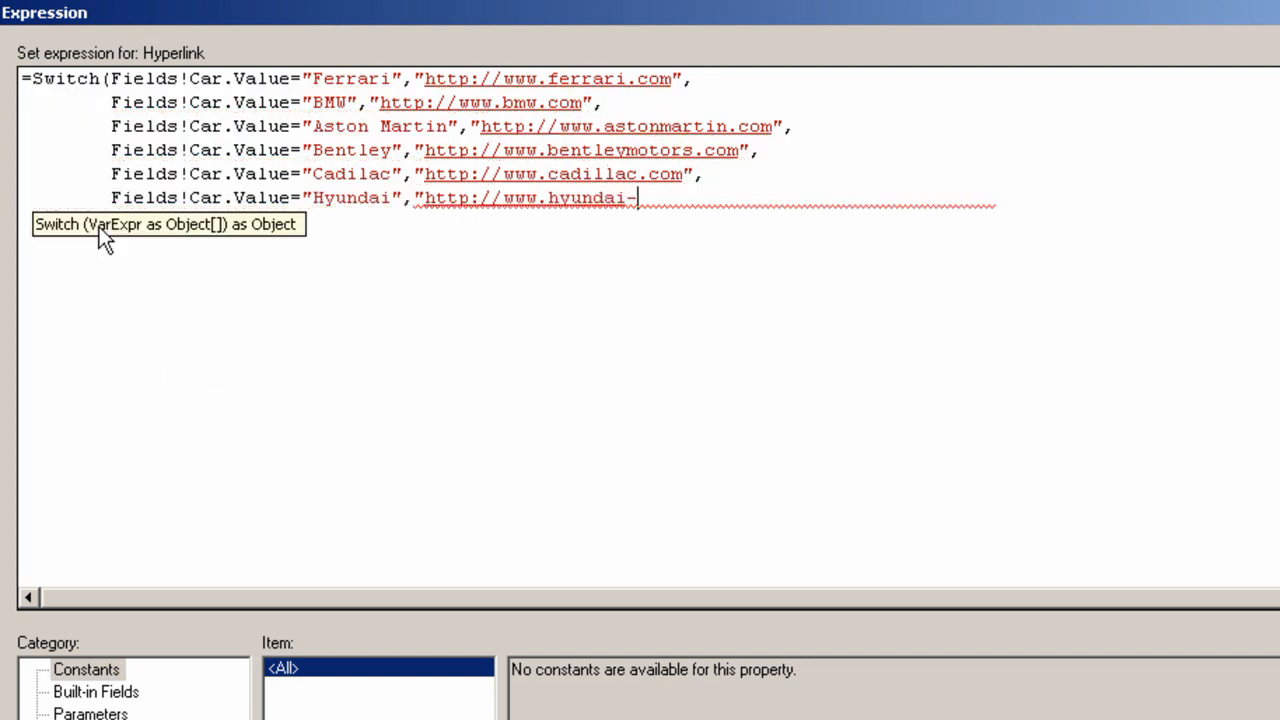
type("car.co.uk\",")
key("Return")
type("F")
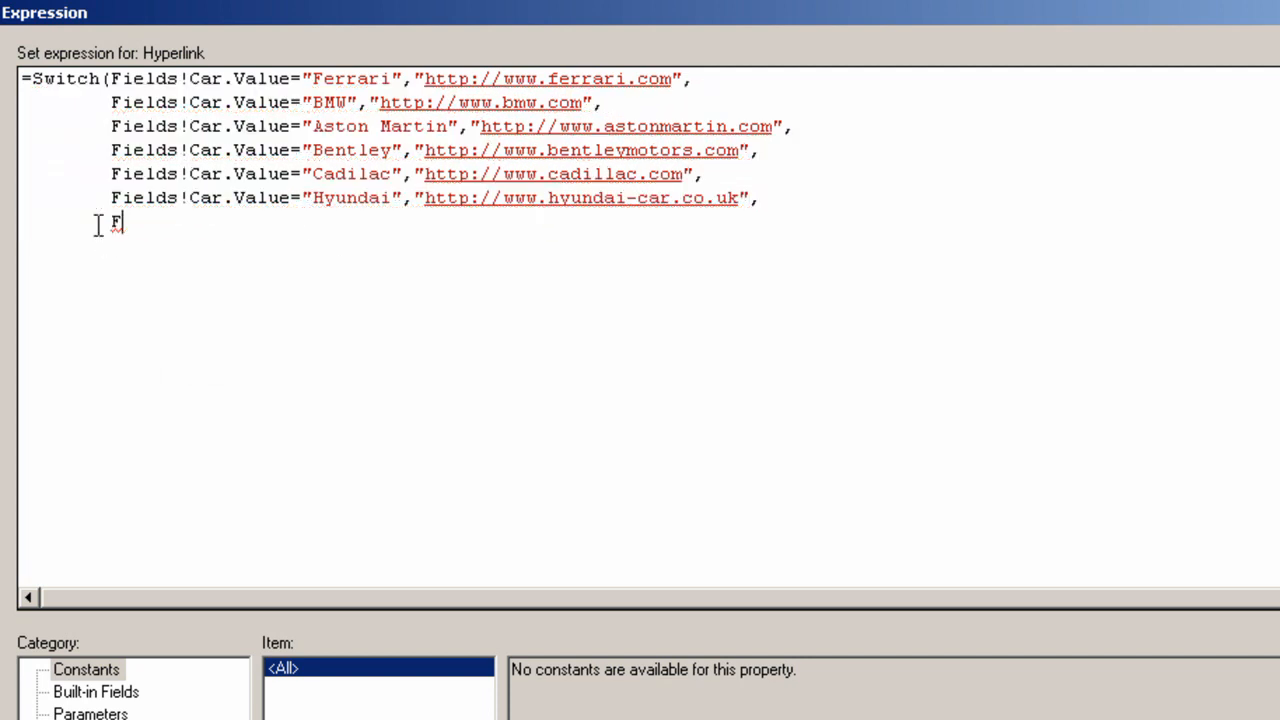
type("ields!Car.Value=\"Ja")
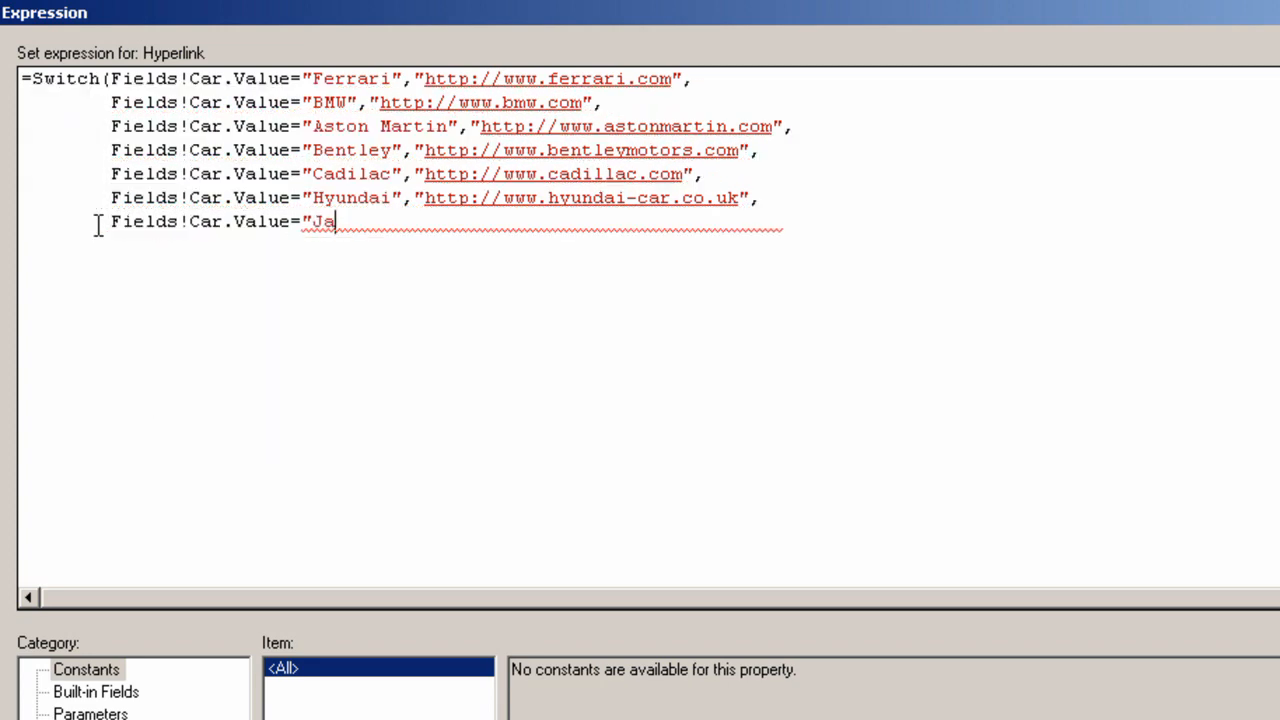
type("guar\",\"http://www.jaguar.com\",")
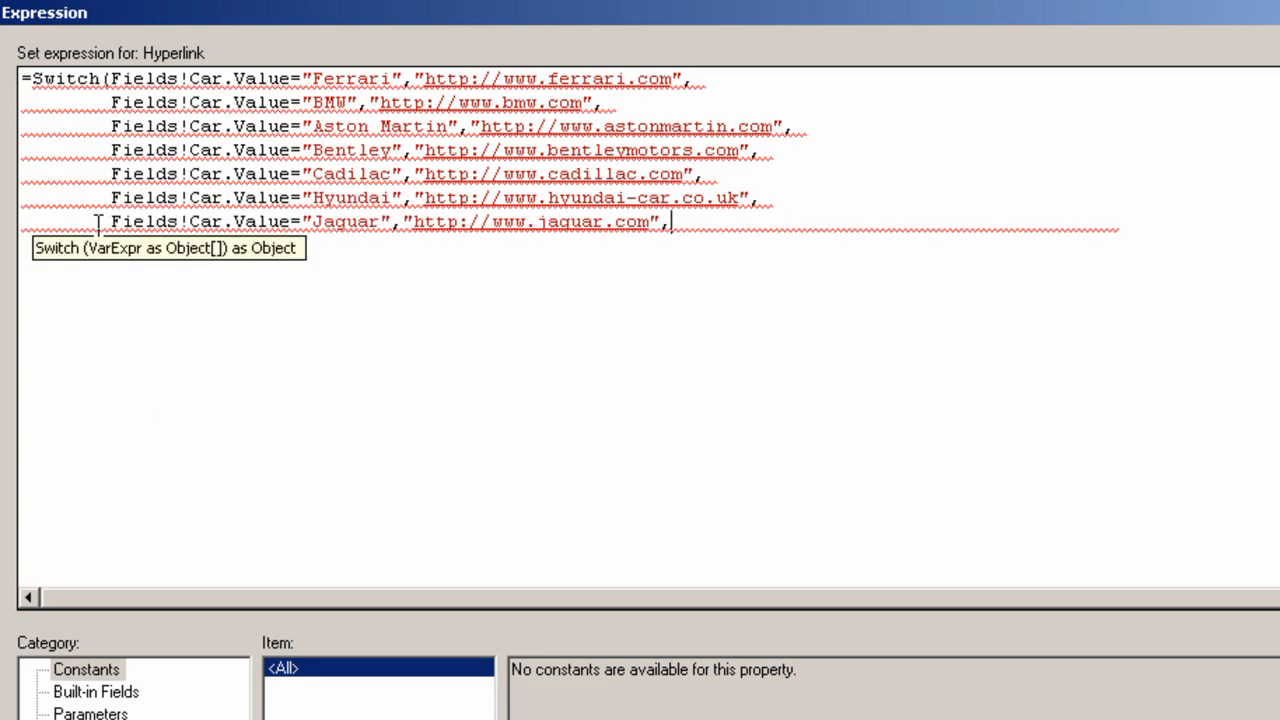
key("Return")
type("Fi")
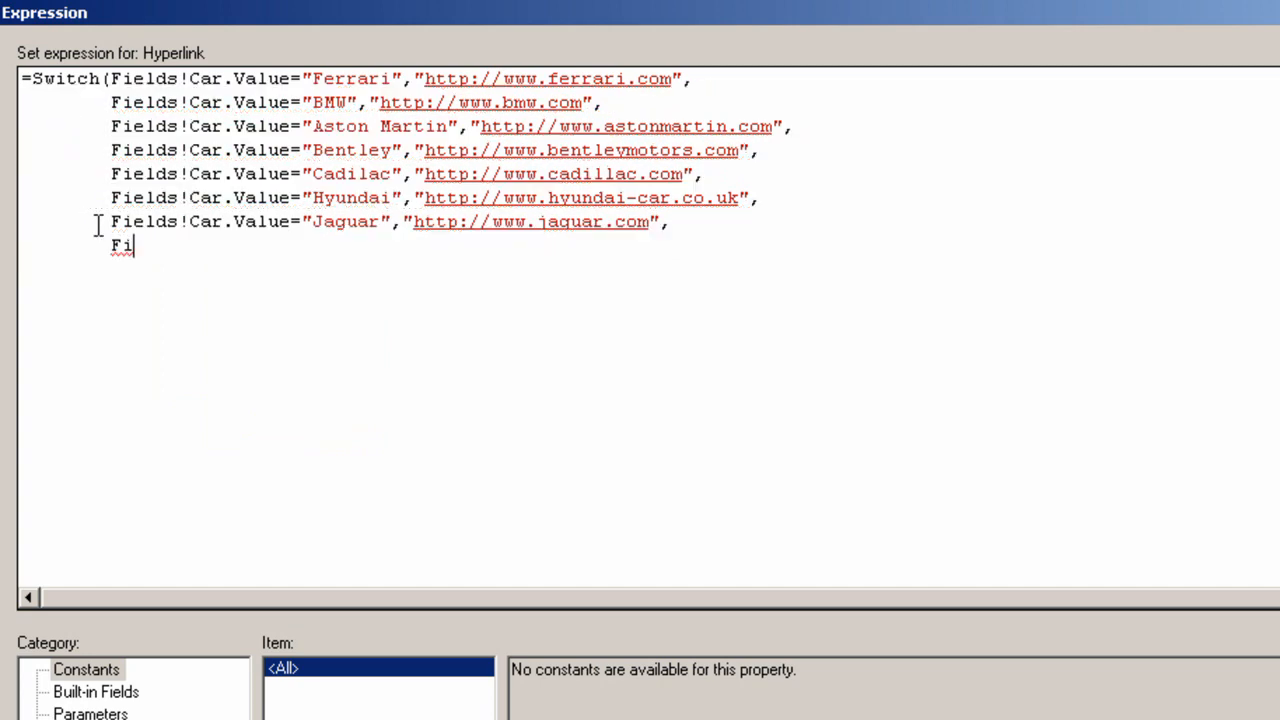
type("elds!Car.Value=\"Kia")
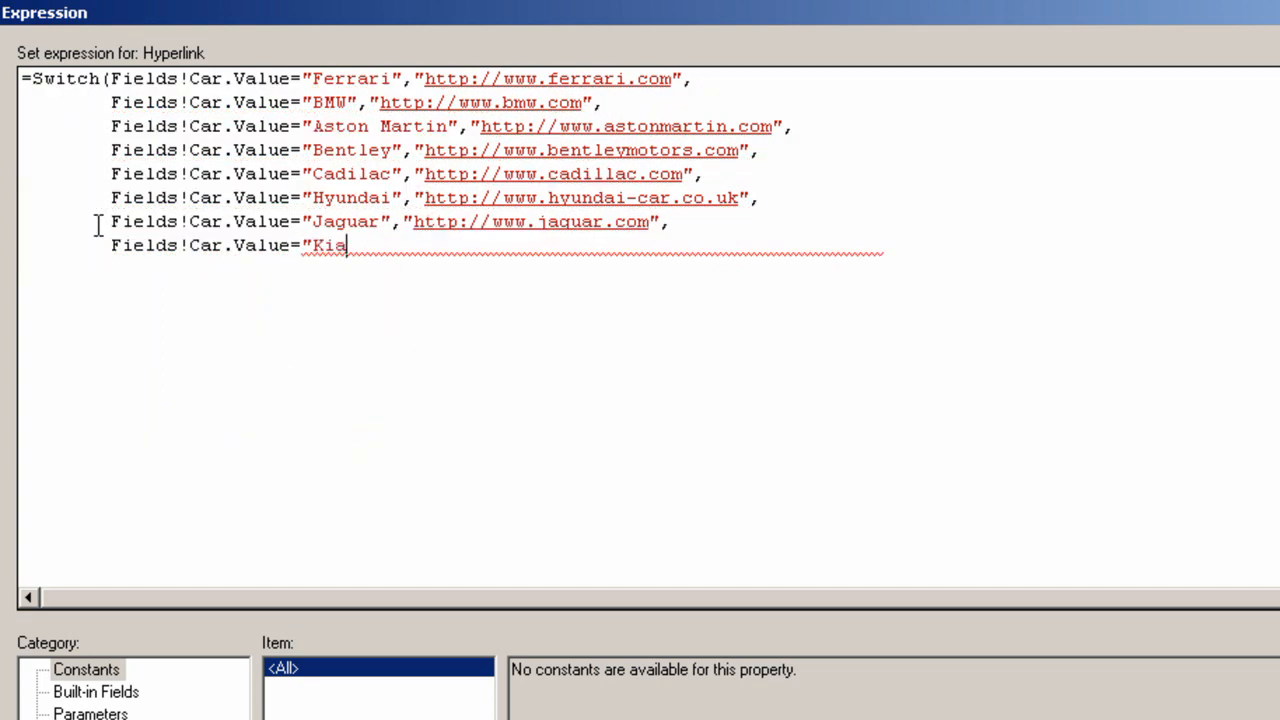
type("\",\"http://www.kiamotors.com\",")
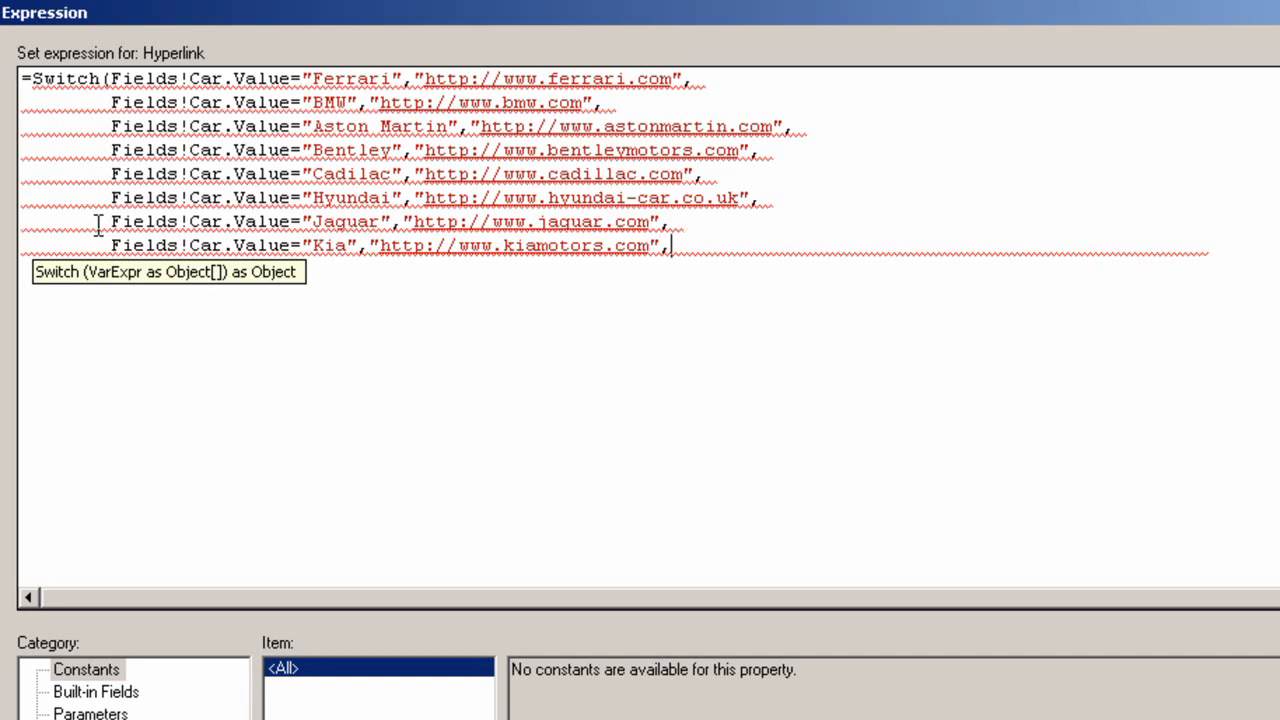
key("Return")
type("Fi")
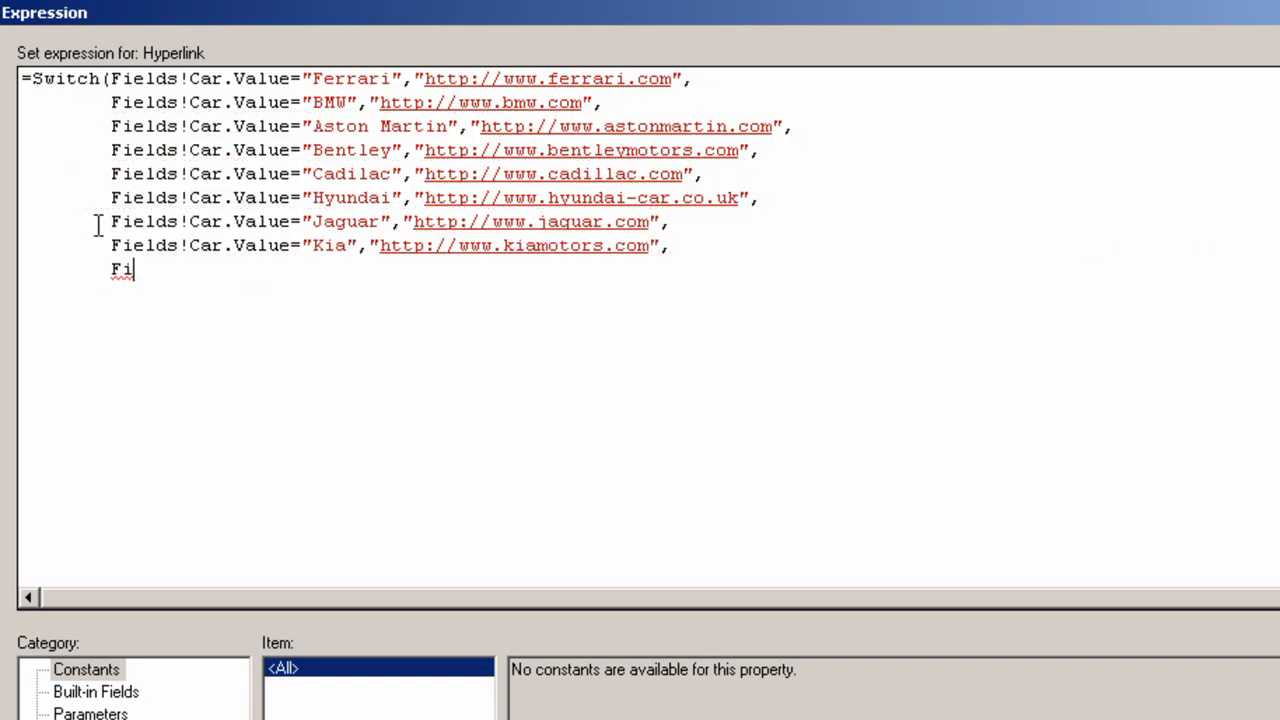
type("elds!Car.Value=\"Lin")
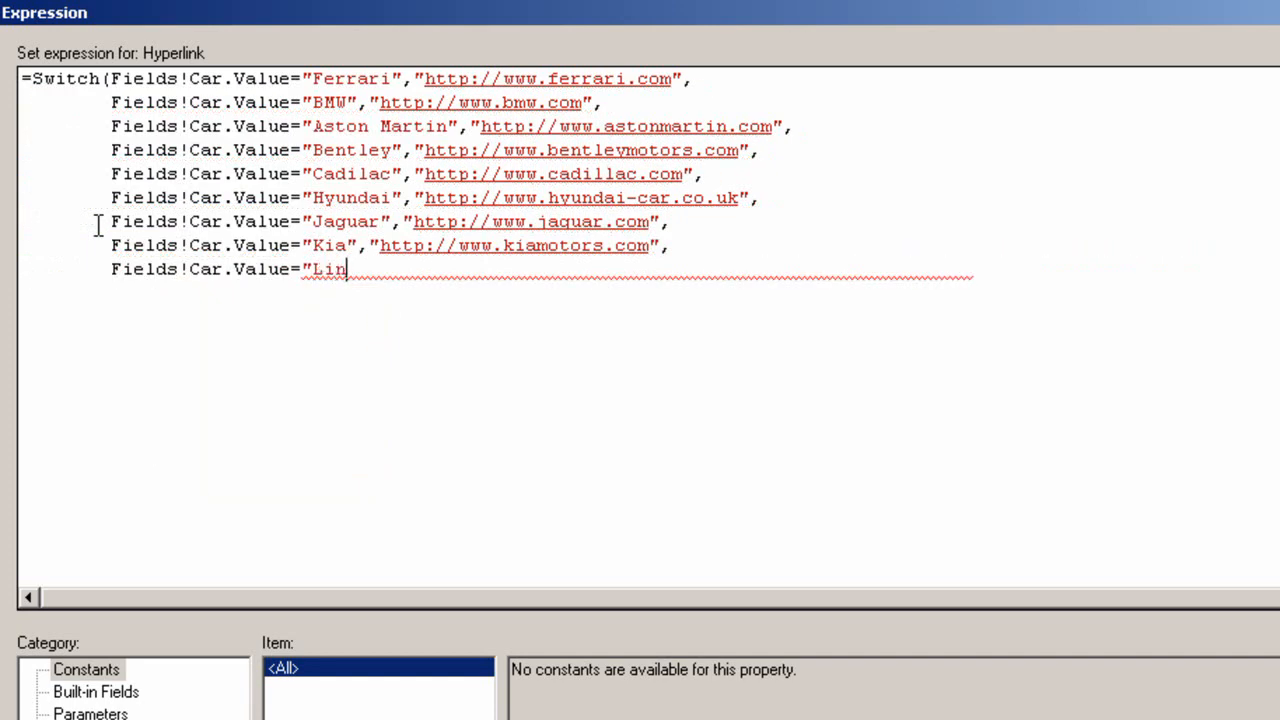
type("coln\",\"http://www.li")
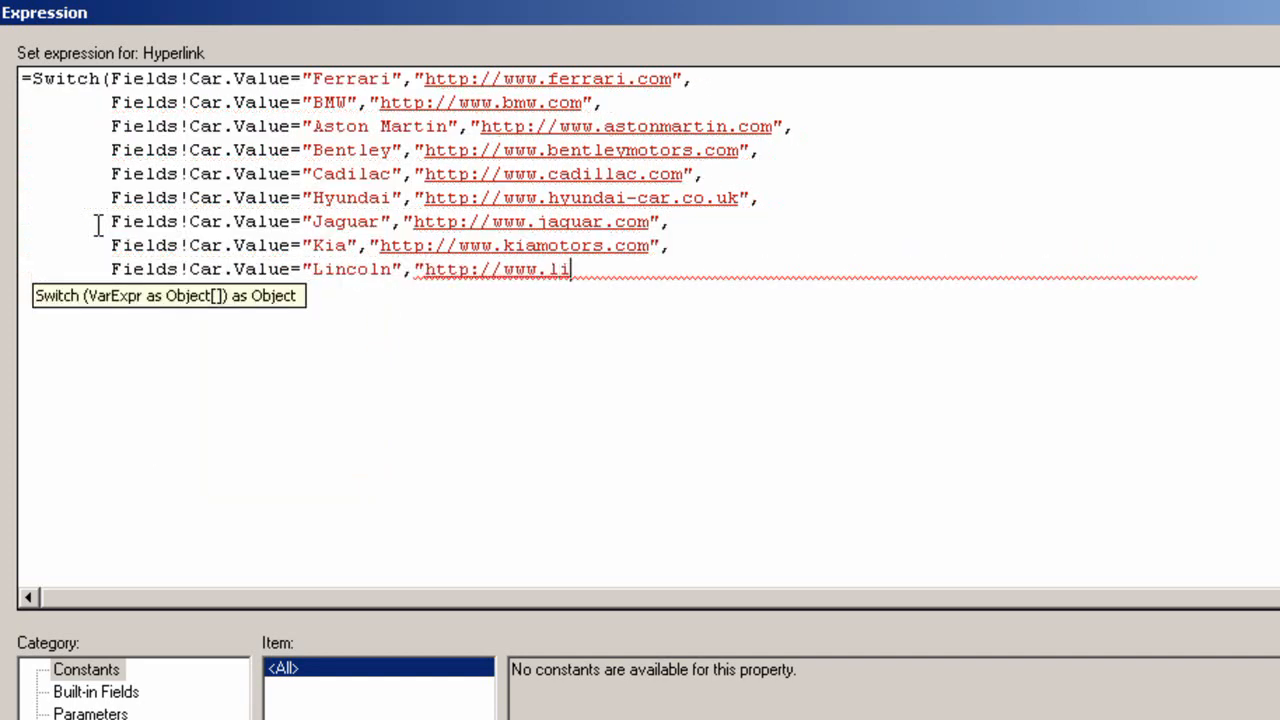
type("ncoln.com/\",")
key("Return")
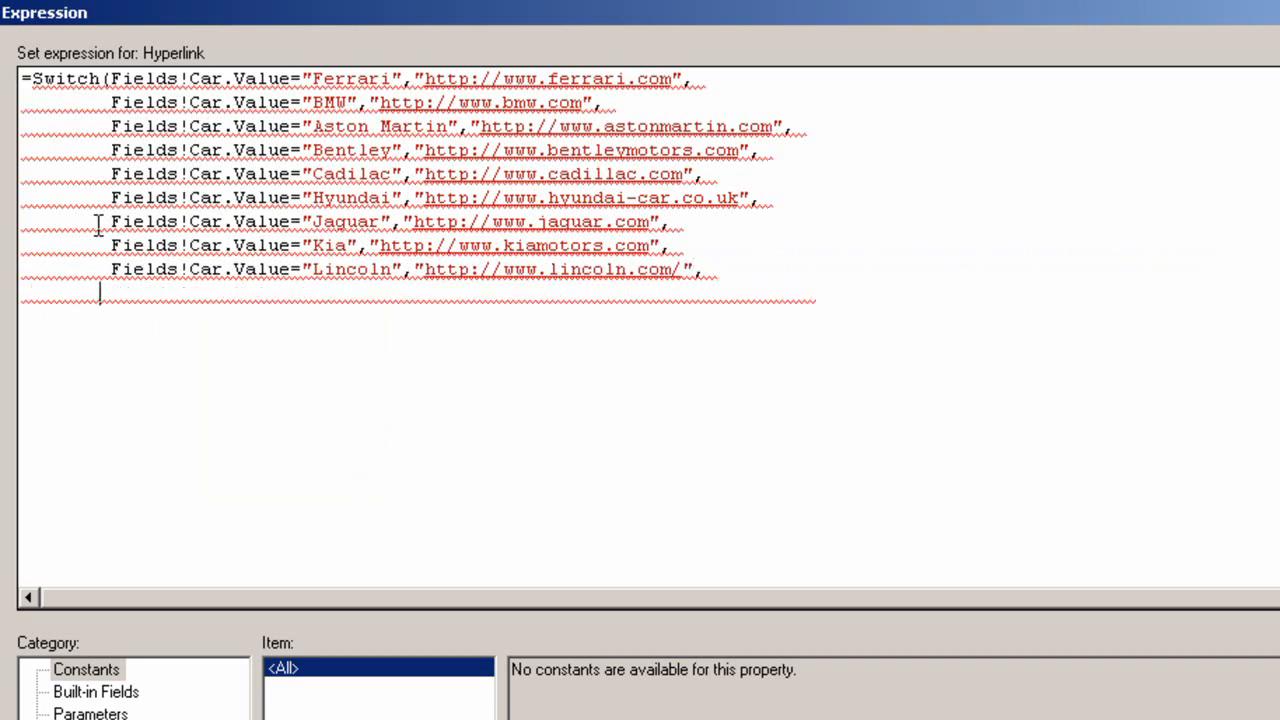
type("Fields!Car.Value=\"M")
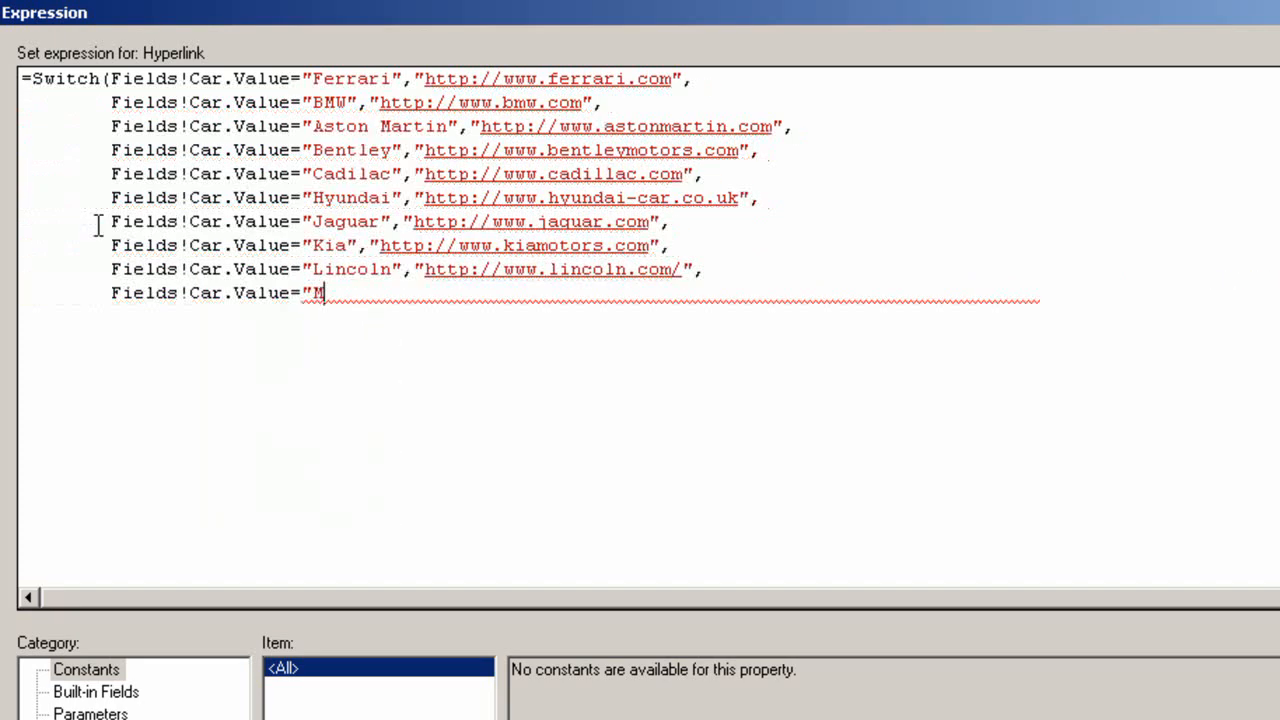
type("aserati\",\"http://www")
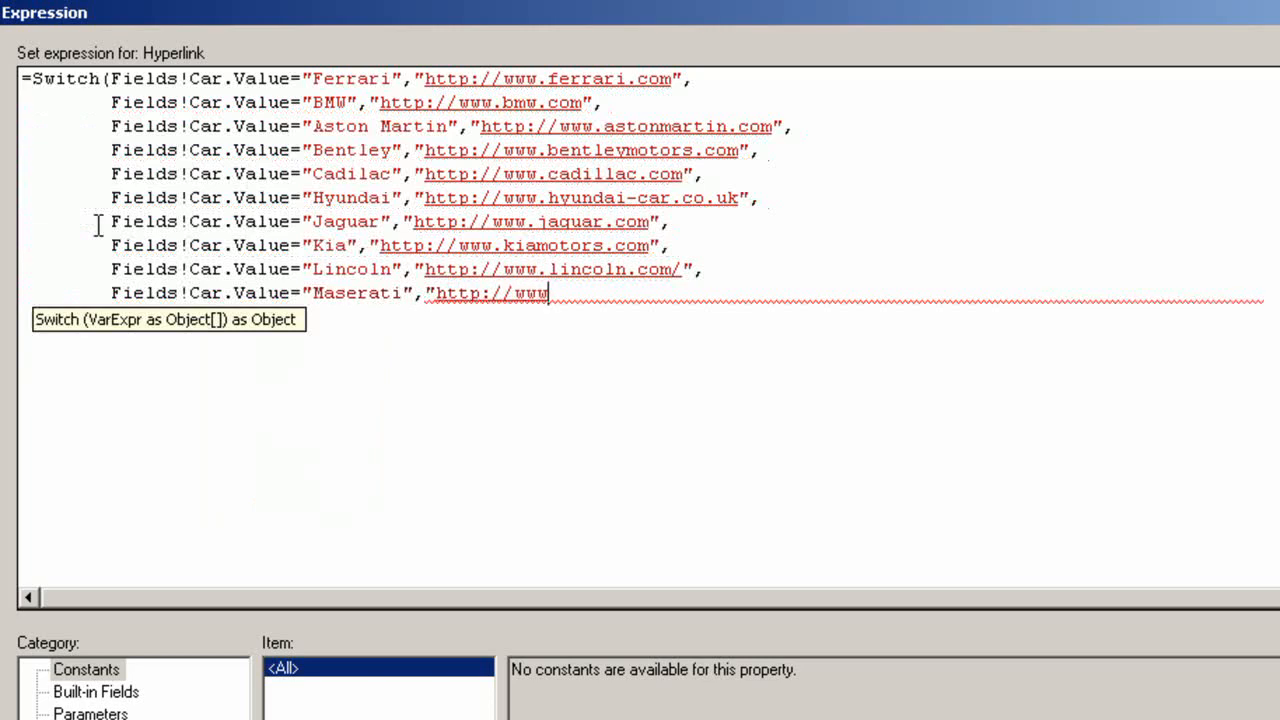
type(".maserati.com\",")
key("Return")
type("Fields")
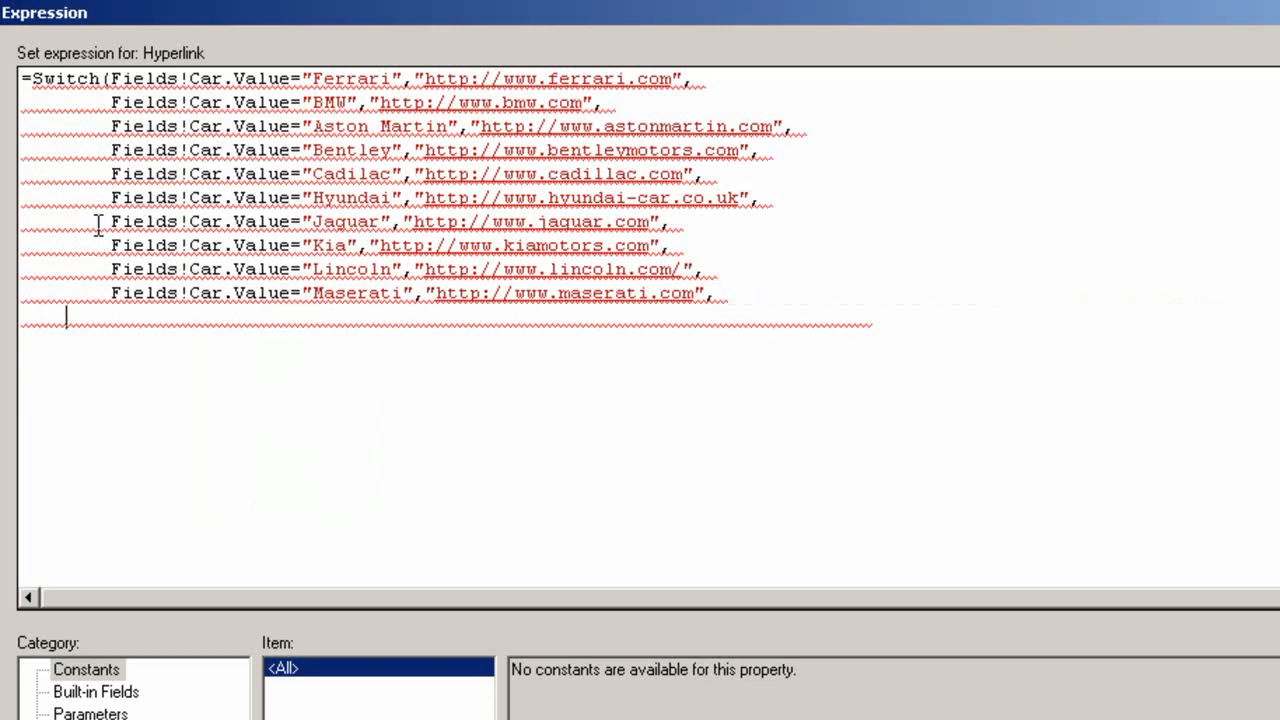
type("!Car.Value")
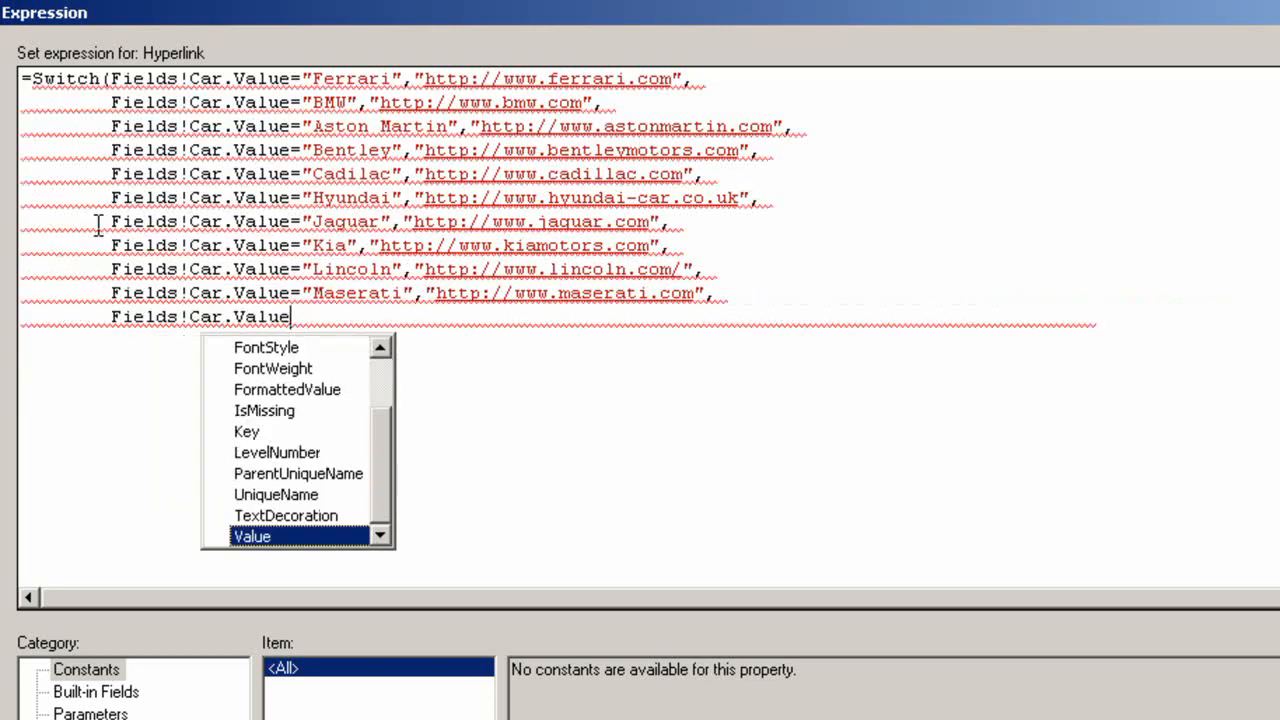
type("=\"Mazda\",\"http://ww")
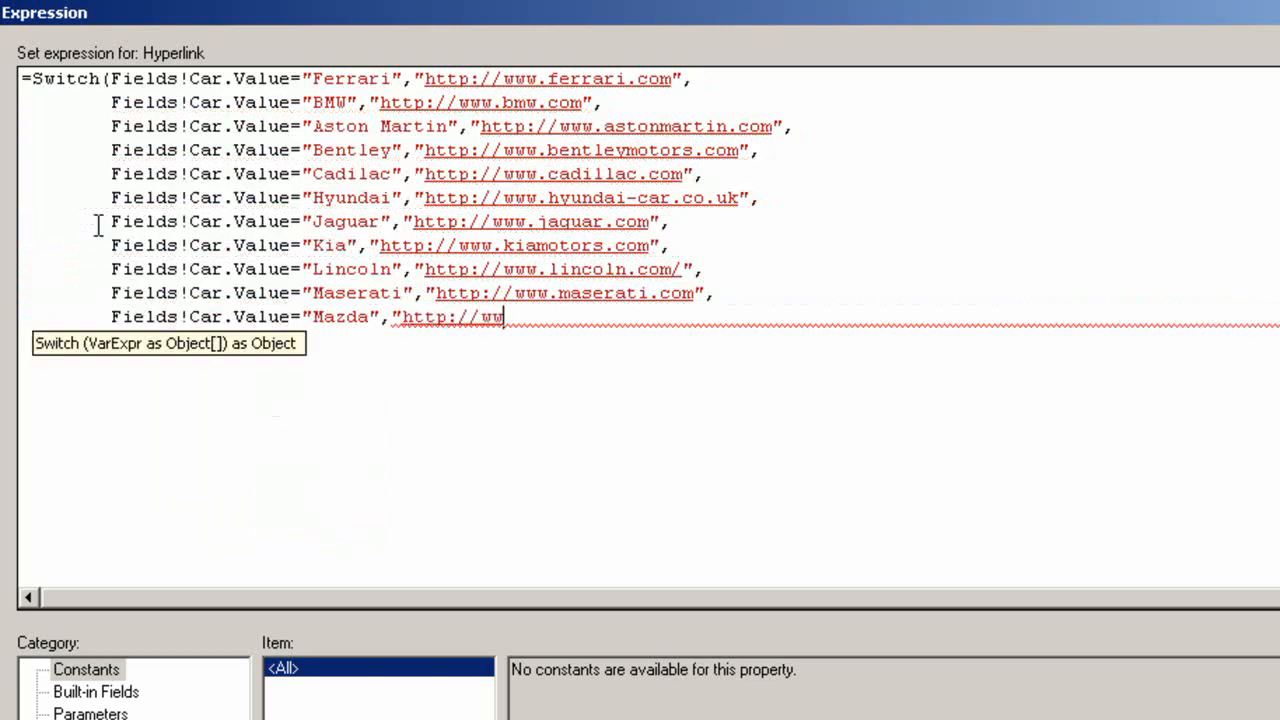
type("w.mazda.com\",")
key("Return")
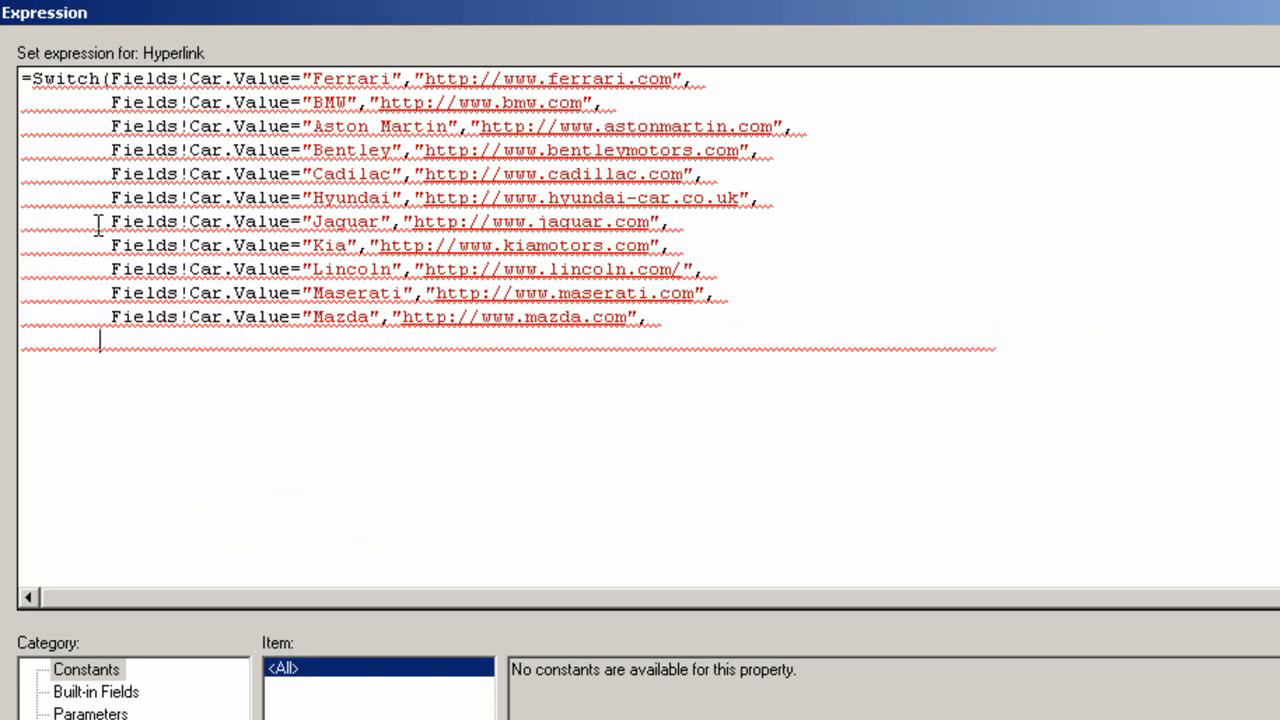
type("Fields!Car.Value=\"")
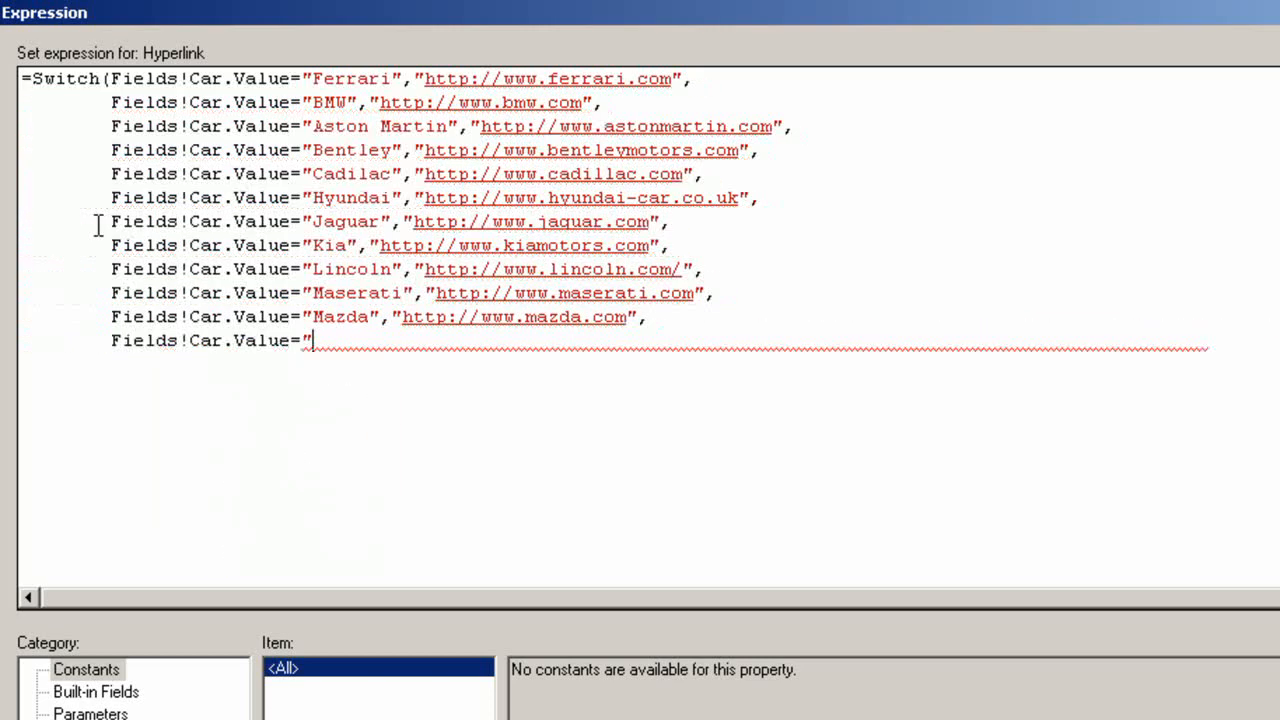
type("Mercedes-Benz\",\"http")
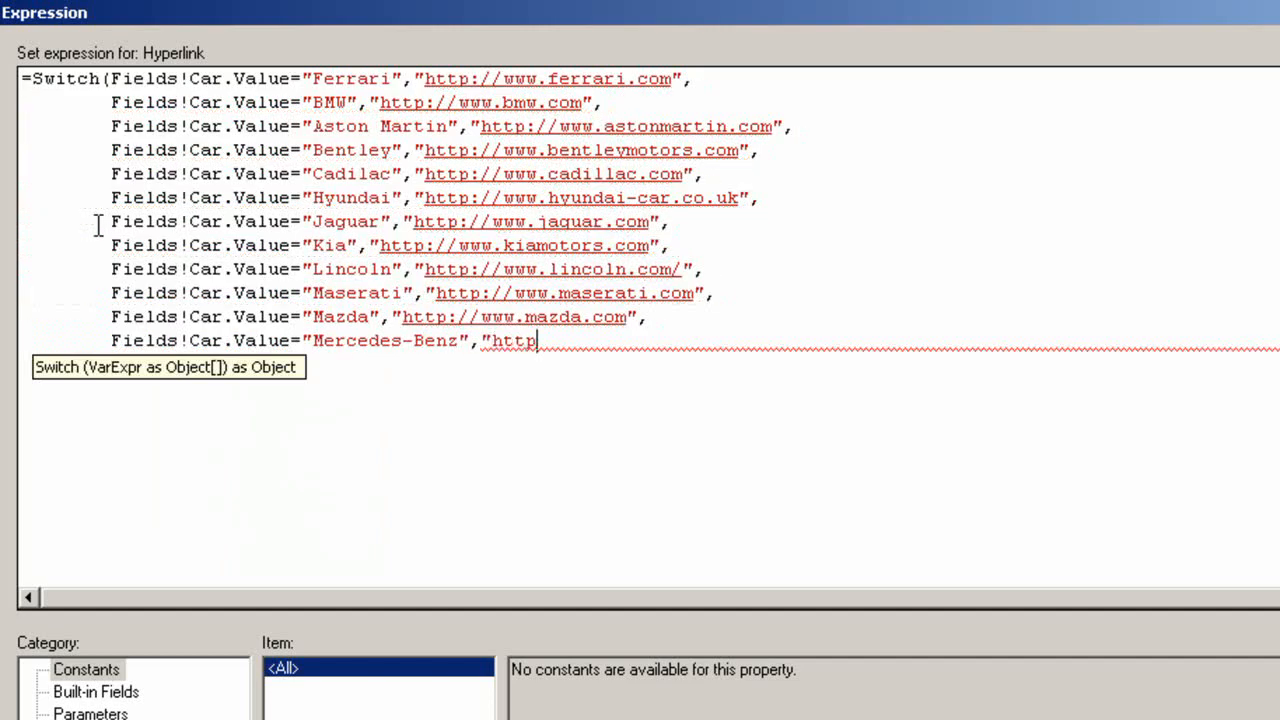
type("://www.mercedes-ben")
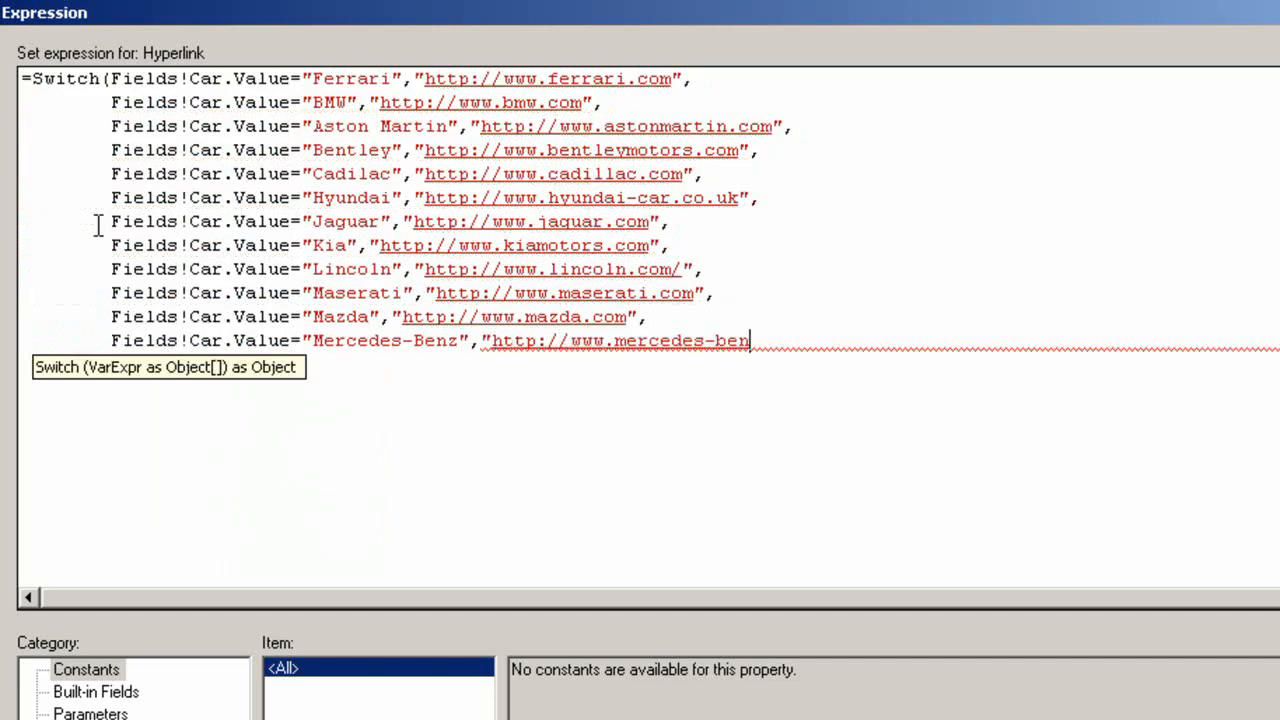
type("z.com\",")
key("Return")
type("Field")
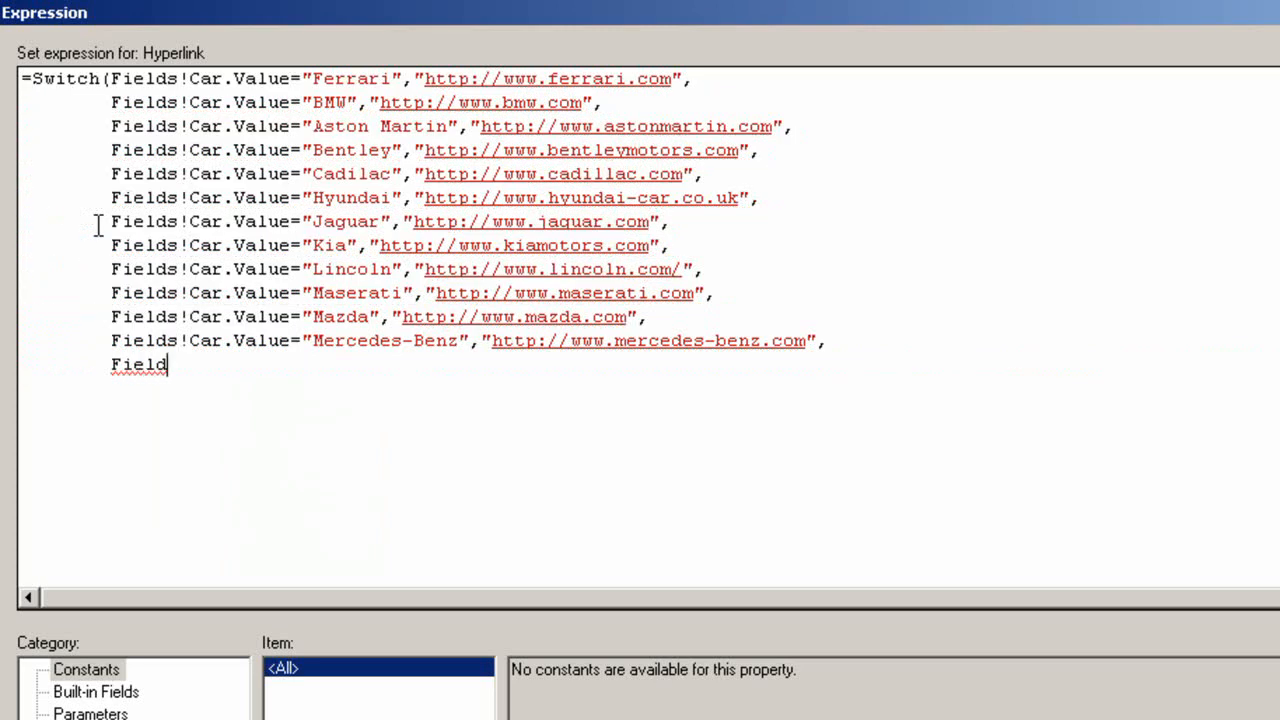
type("s!Car.Value=\"Toyota\",\"http://www.t")
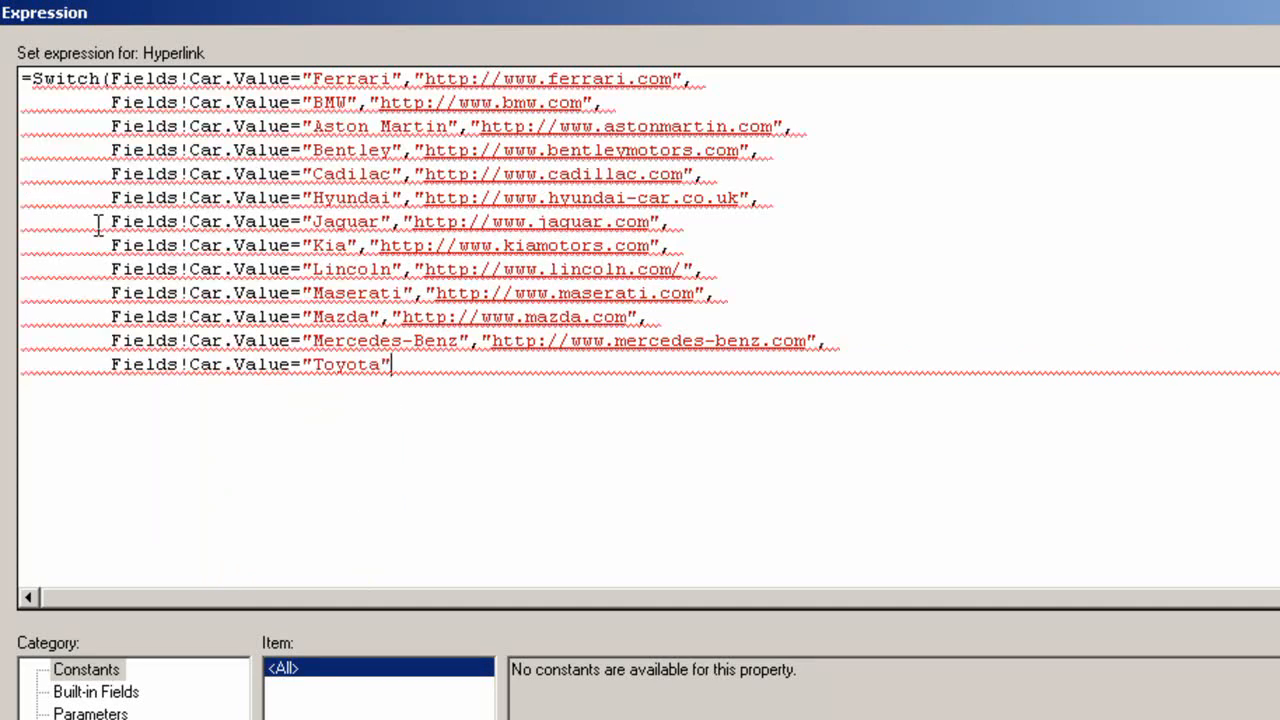
type("oyota.com\"")
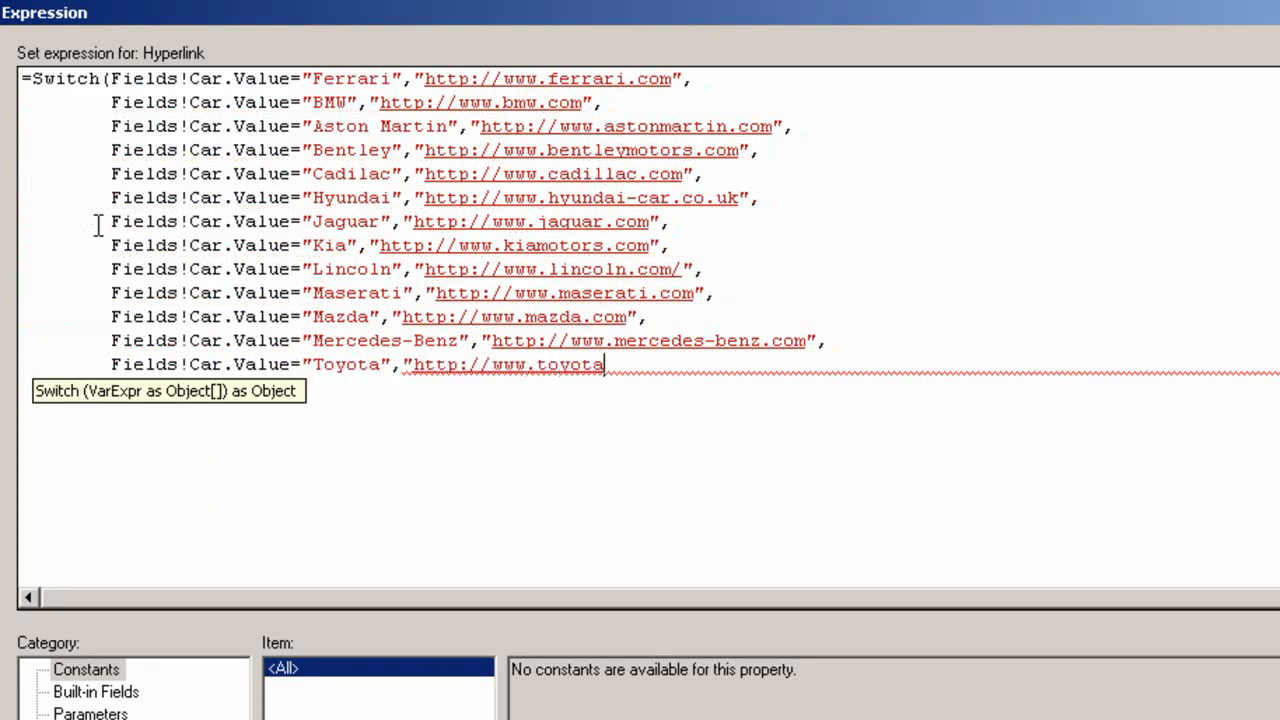
key("Return")
type(")")
key("Return")
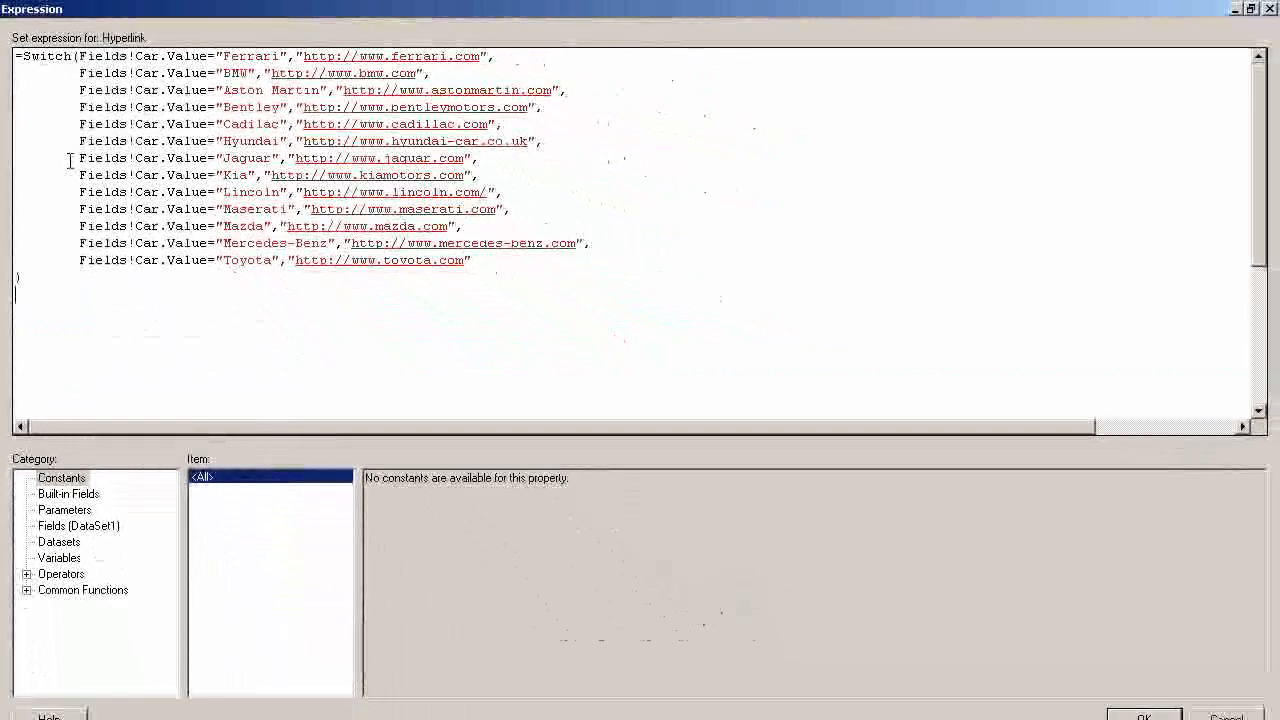
Step: Apply the hyperlink expression and the Car text box properties, and save all files of the report project
left_click(1250, 8)
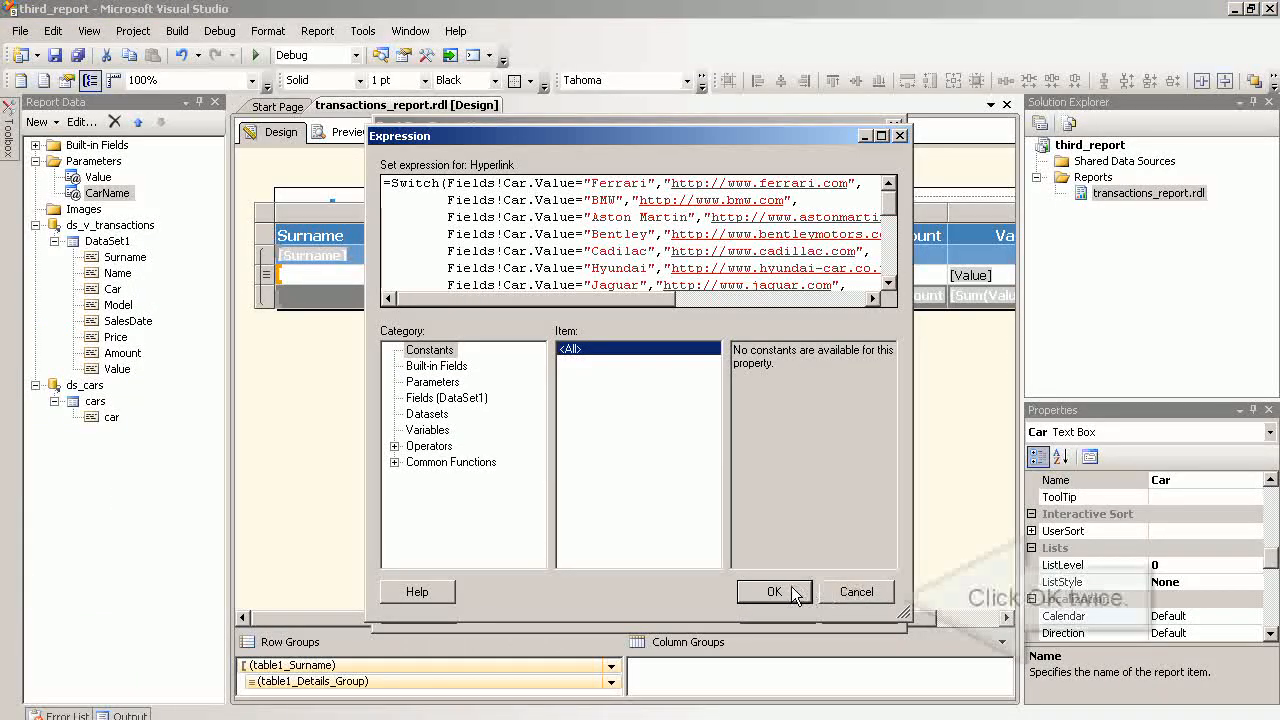
left_click(776, 591)
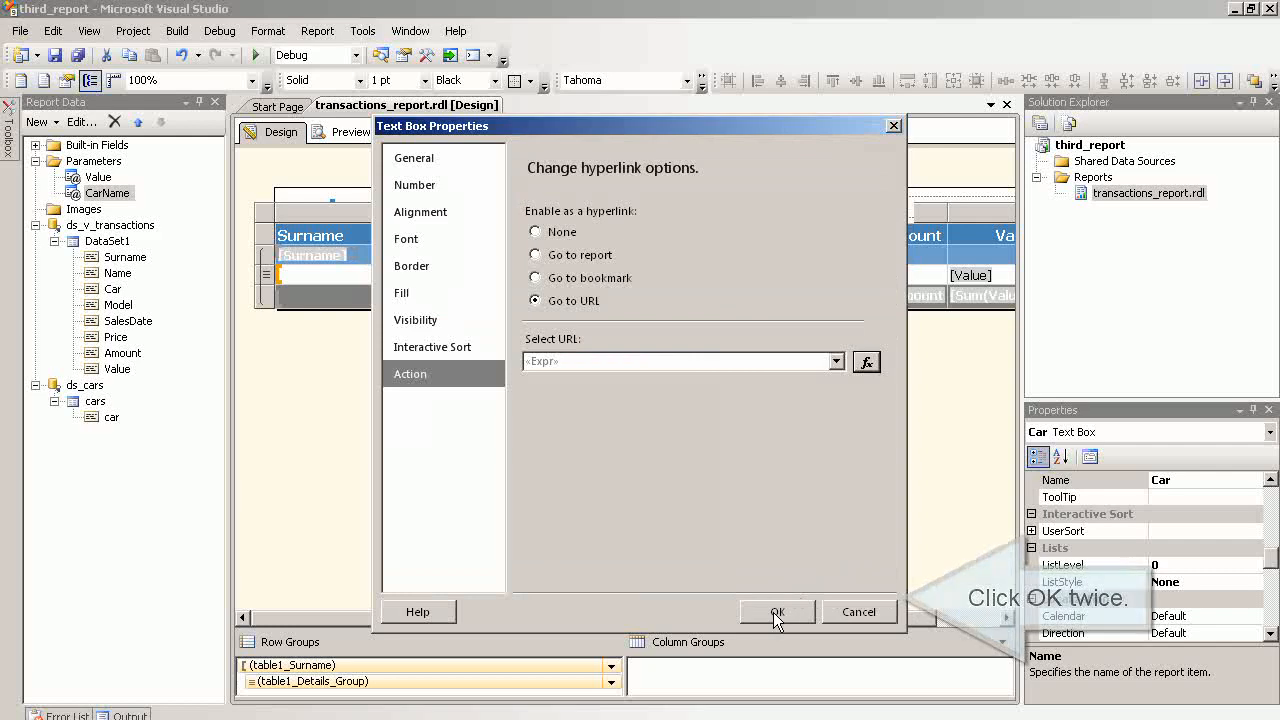
left_click(776, 610)
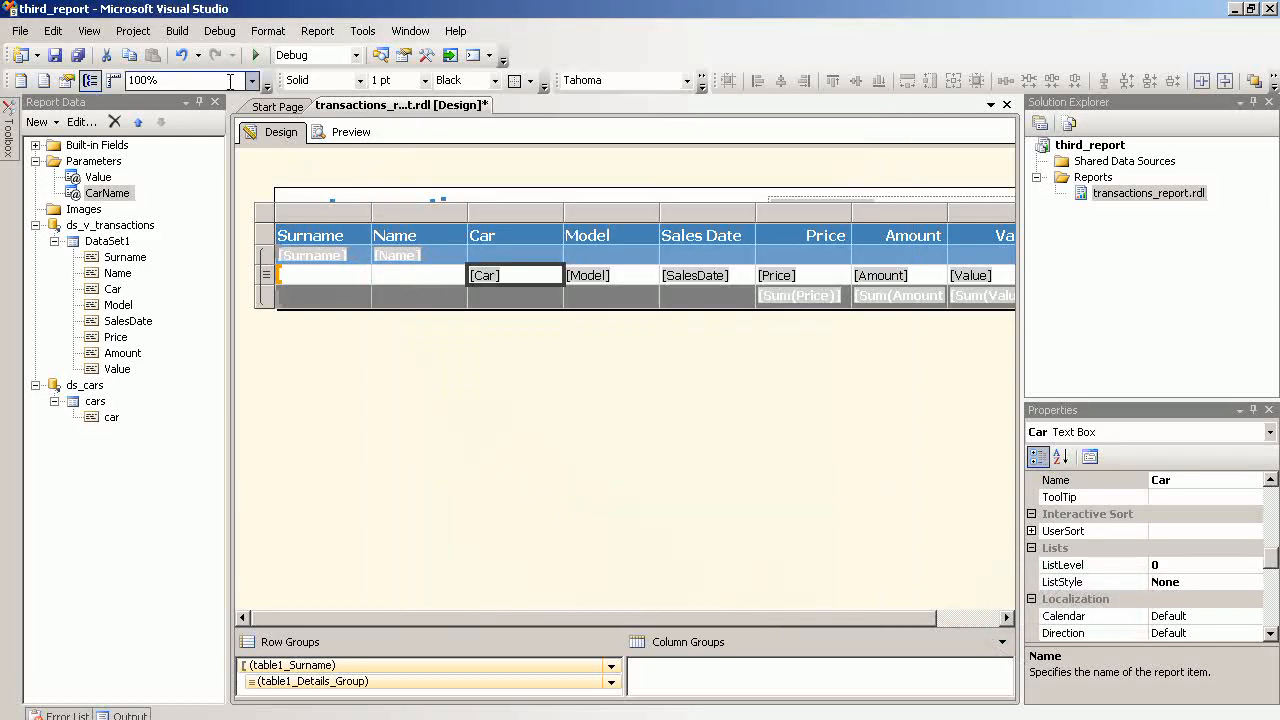
left_click(17, 35)
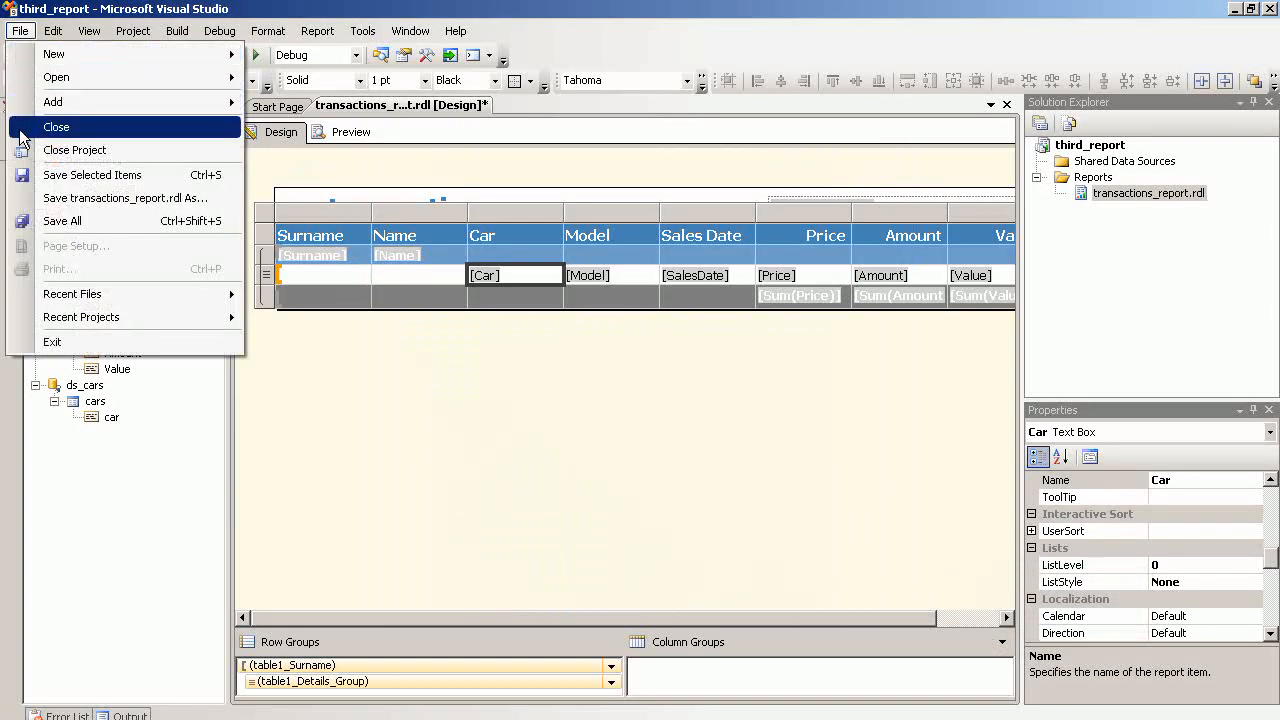
left_click(33, 226)
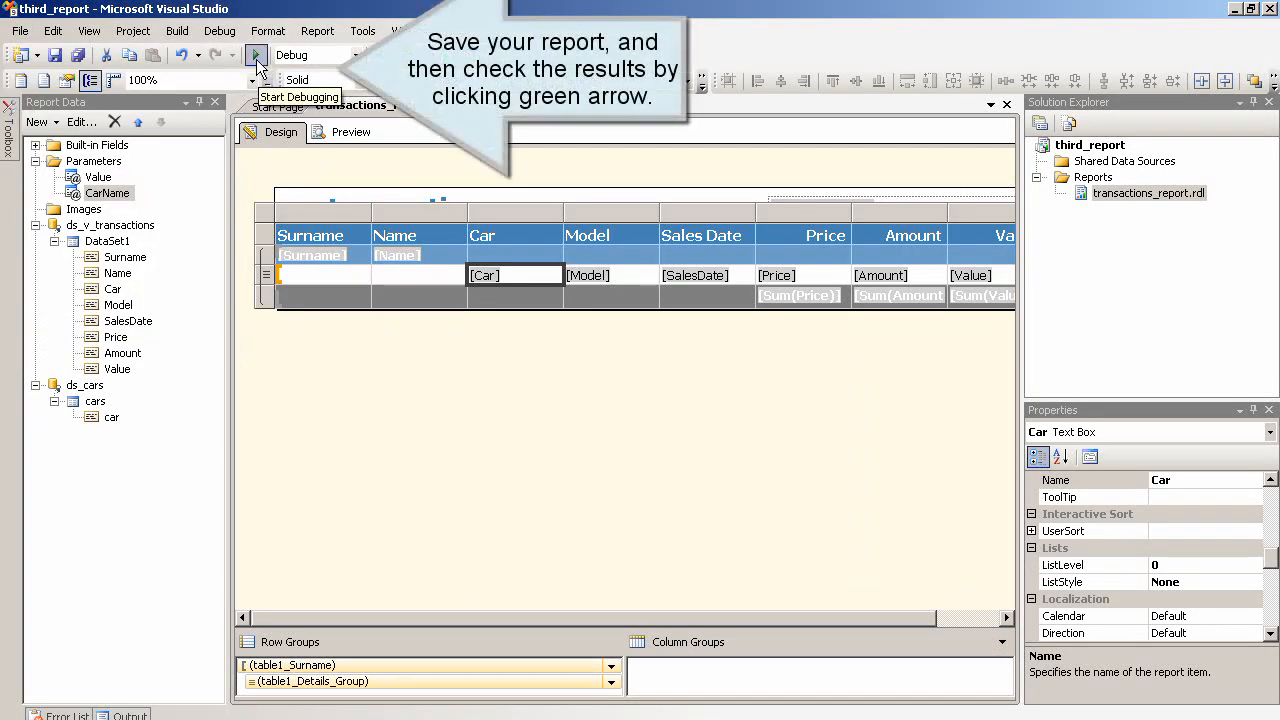
Step: Run the report in debug mode and test the hyperlink of the first BMW row, closing the opened website again
left_click(257, 62)
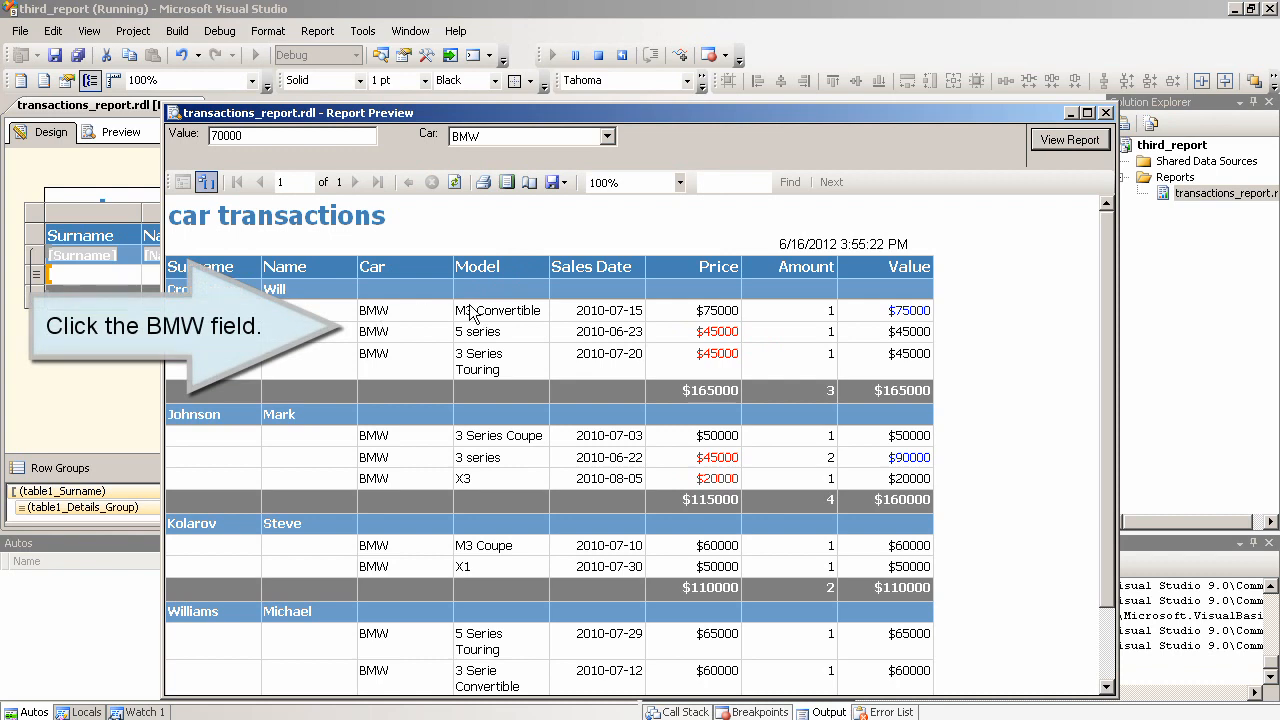
left_click(385, 314)
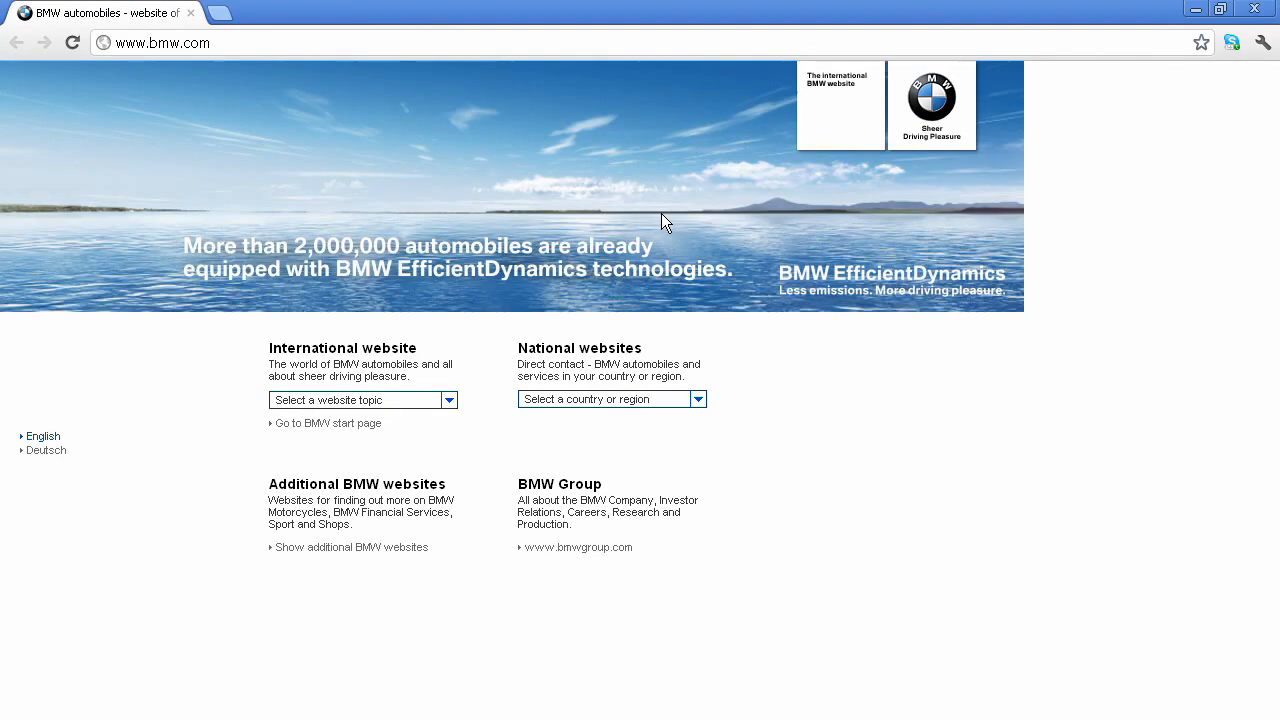
left_click(1254, 9)
Step: Add Ferrari, Kia and Maserati to the Car parameter selection alongside BMW and regenerate the previewed report
left_click(607, 137)
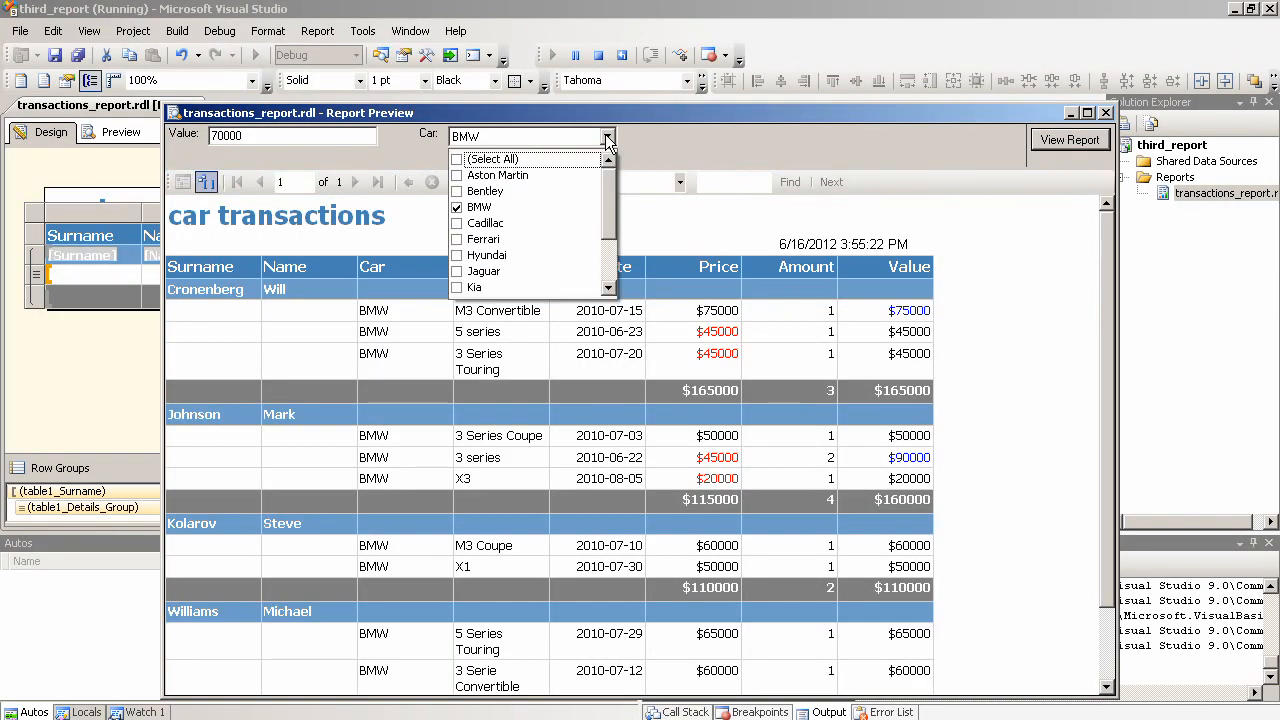
left_click(457, 240)
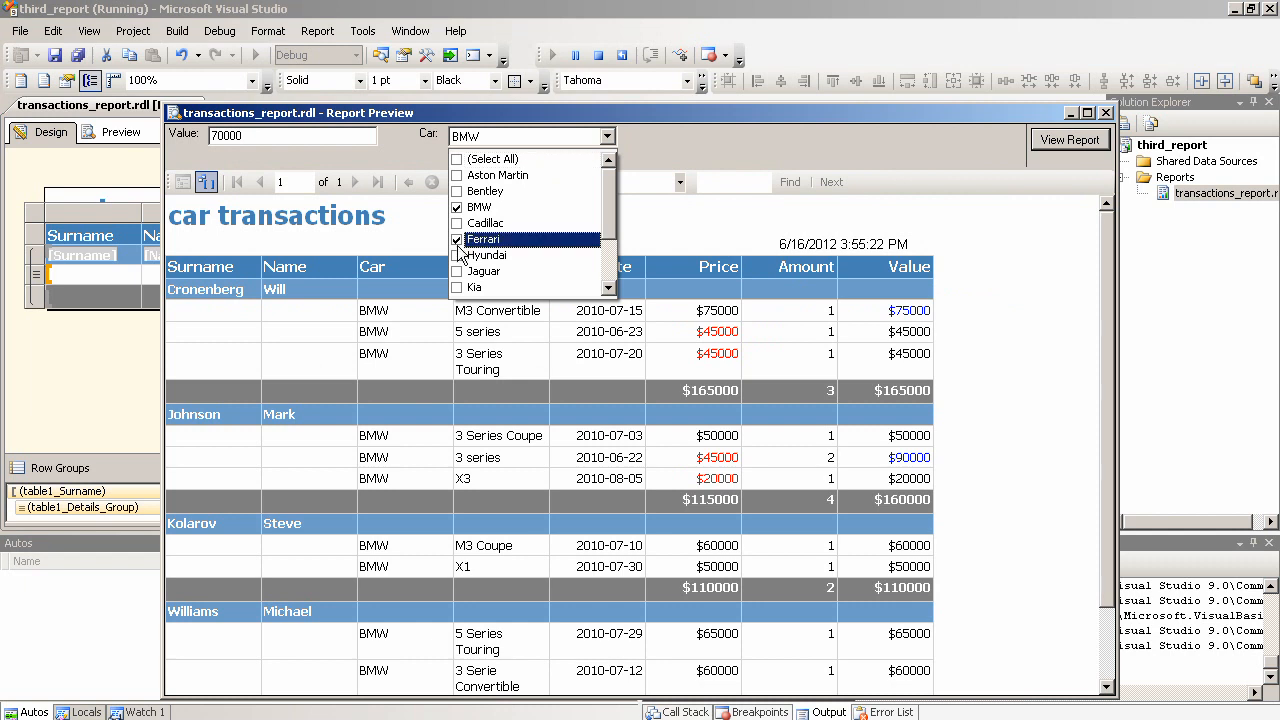
left_click(462, 289)
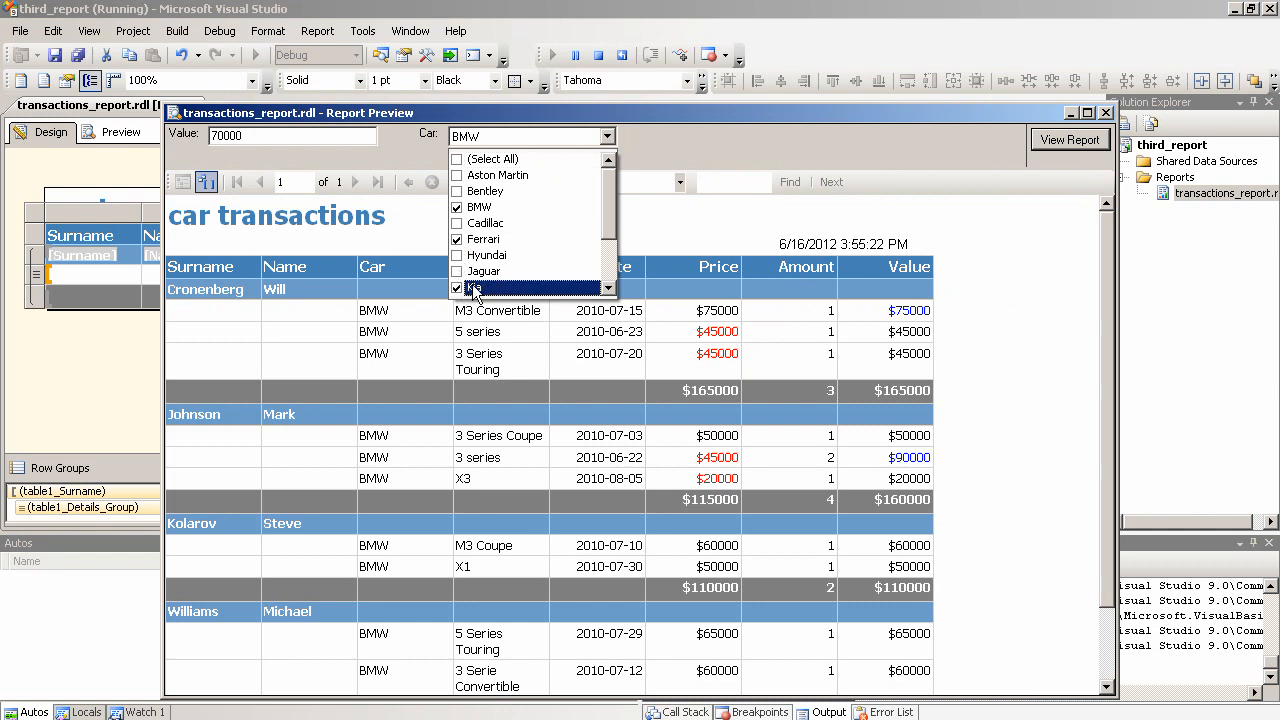
scroll(610, 240, "down", 2)
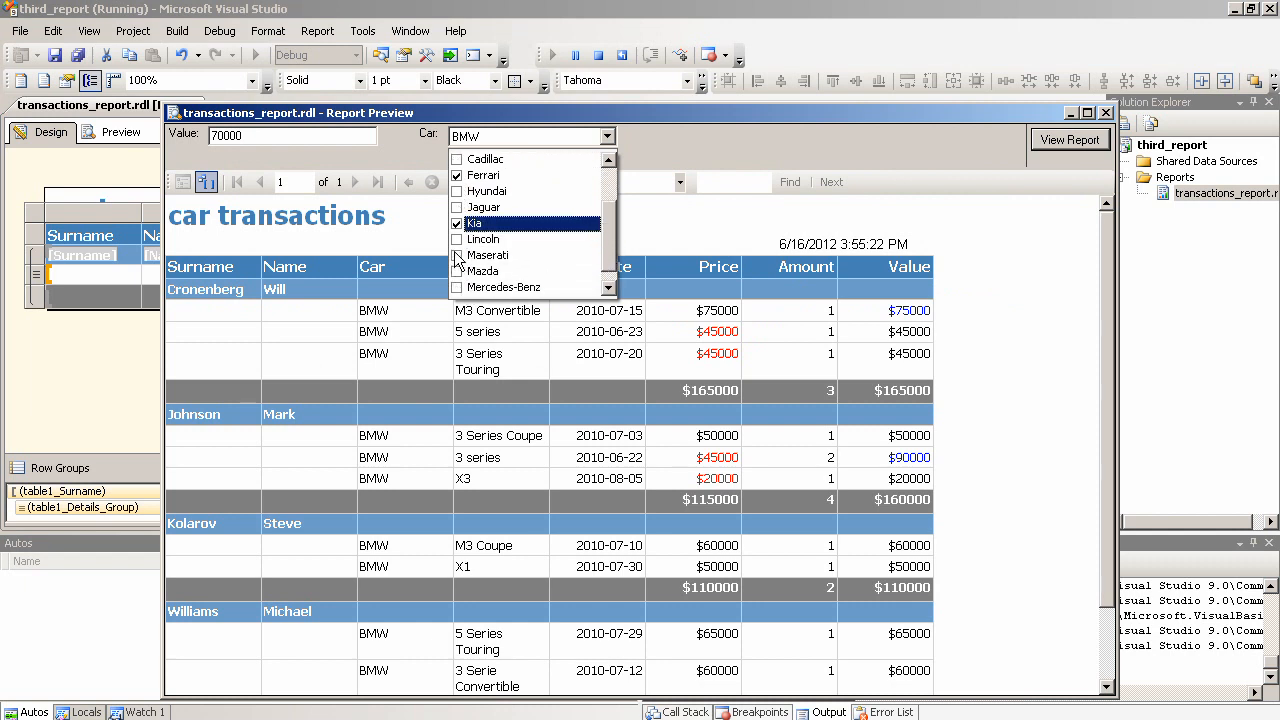
left_click(580, 255)
left_click(1056, 141)
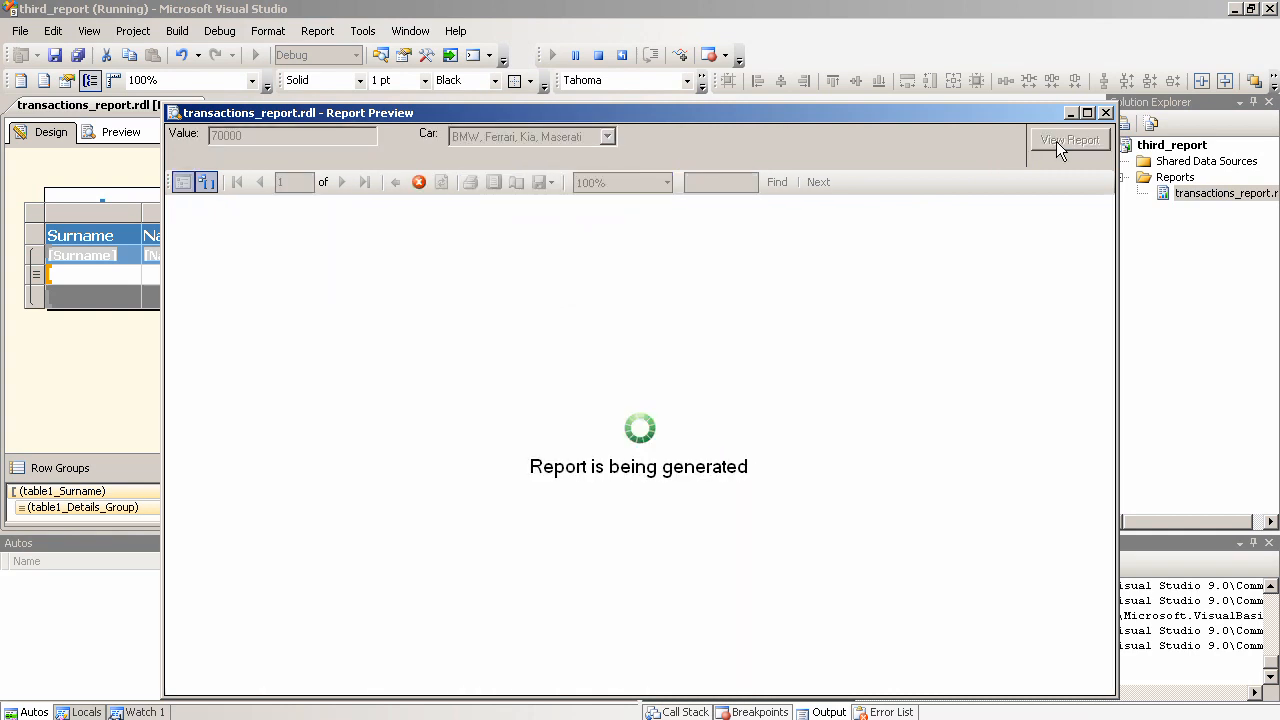